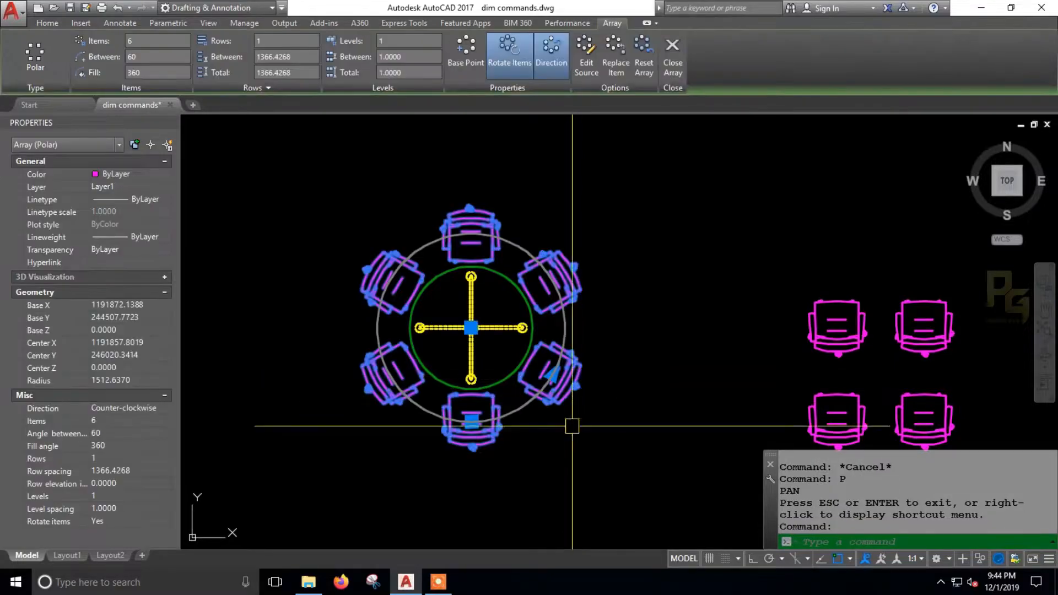
# Set the item count of the polar chair array around the round table to 5
pyautogui.click(111, 420)
pyautogui.write('5')
pyautogui.press('Tab')
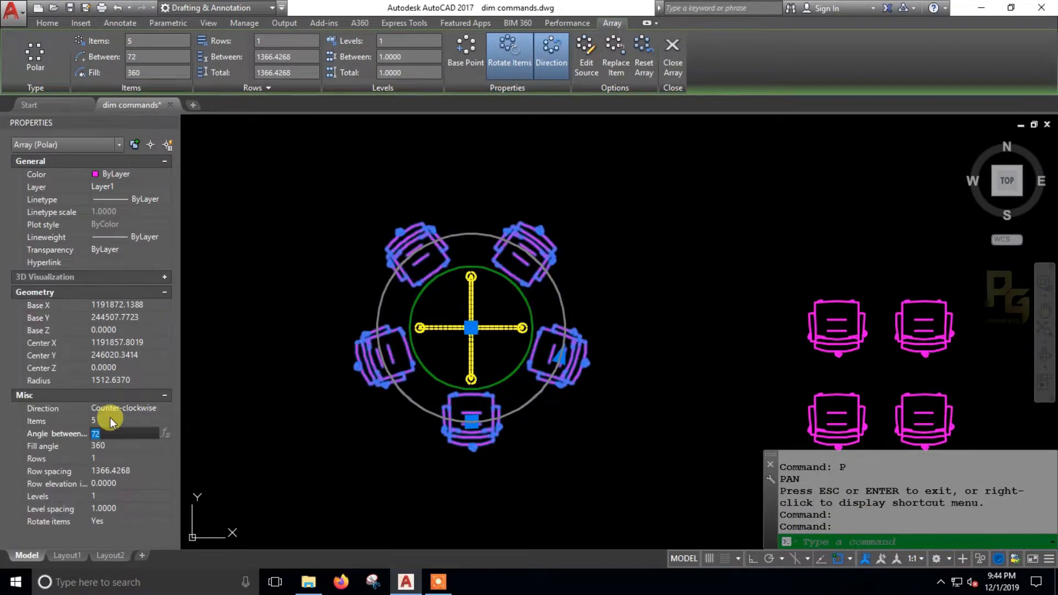
# Set the polar chair array around the round table to 4 items
pyautogui.click(108, 418)
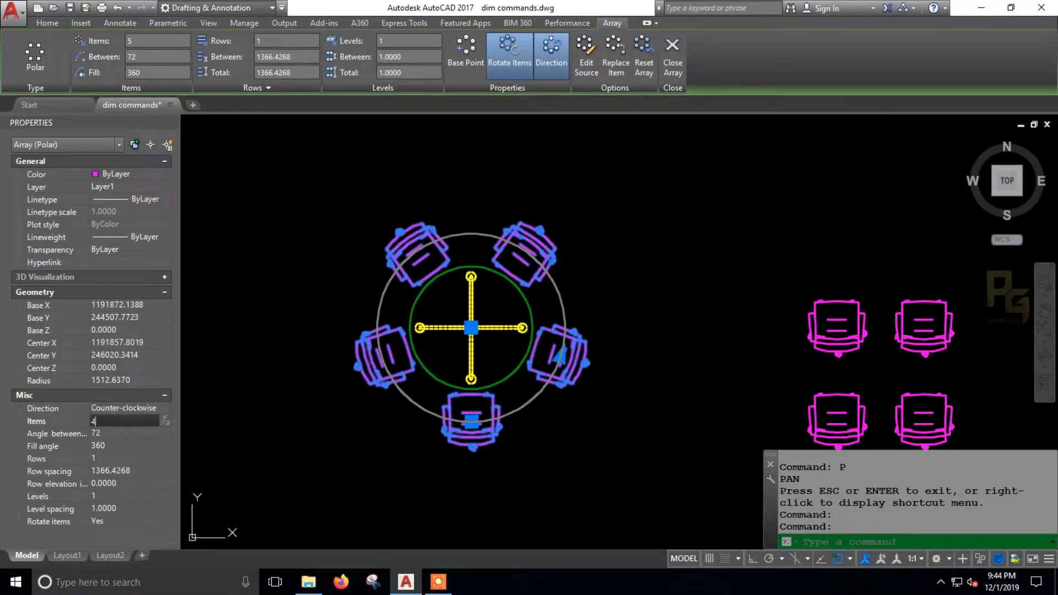
pyautogui.write('4')
pyautogui.press('Return')
pyautogui.press('Escape')
# Extend the rectangular chair array to 5 columns and 3 rows by its count grips
pyautogui.moveTo(593, 369)
pyautogui.mouseDown(button='middle')
pyautogui.moveTo(546, 386)
pyautogui.moveTo(397, 326)
pyautogui.mouseUp(button='middle')
pyautogui.click(567, 311)
pyautogui.scroll(-2, 584, 326)
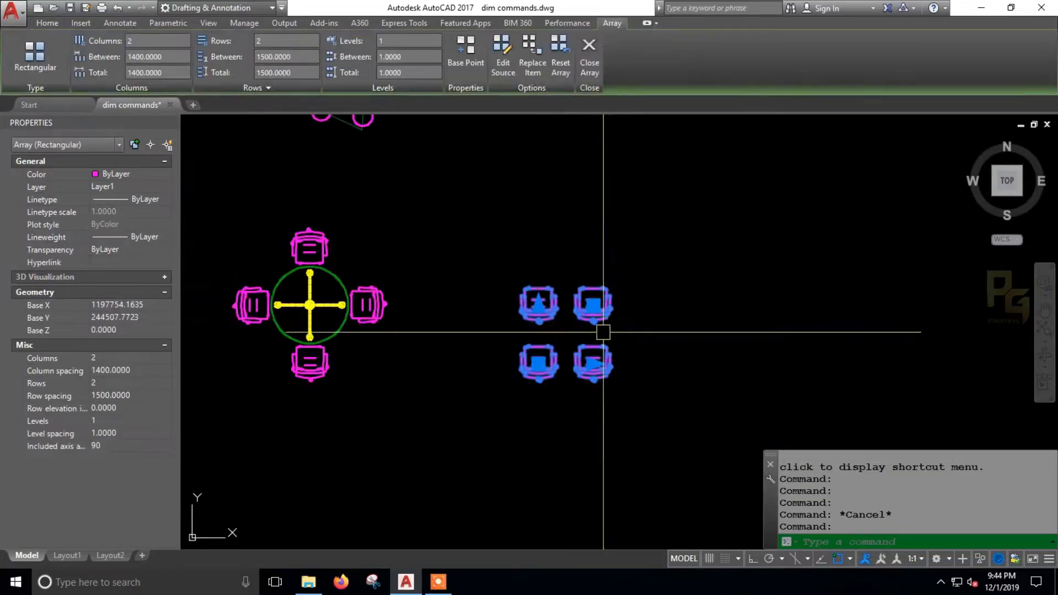
pyautogui.click(594, 363)
pyautogui.click(786, 366)
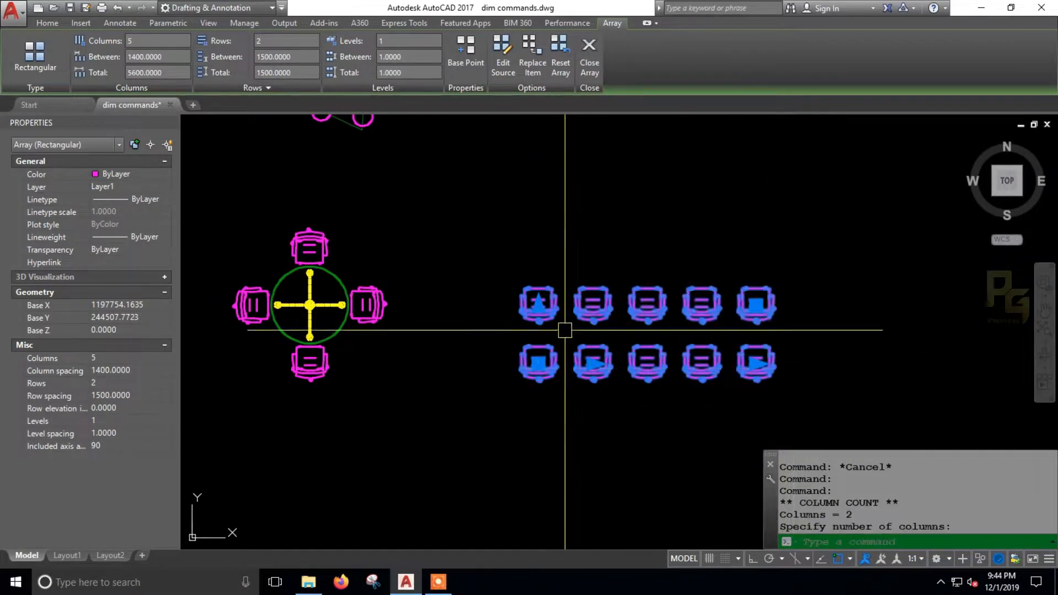
pyautogui.click(538, 303)
pyautogui.click(525, 203)
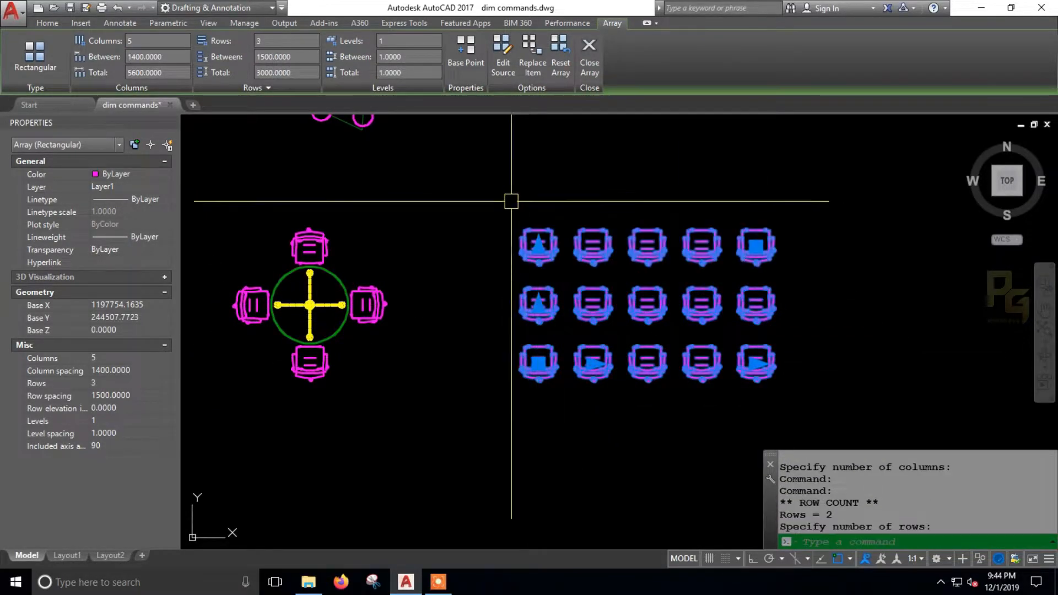
# Stretch the last vertex of the zigzag path polyline upward, above its previous end position
pyautogui.moveTo(525, 203); pyautogui.dragTo(508, 290, button='middle')
pyautogui.scroll(-1, 613, 283)
pyautogui.moveTo(613, 283); pyautogui.dragTo(608, 365, button='middle')
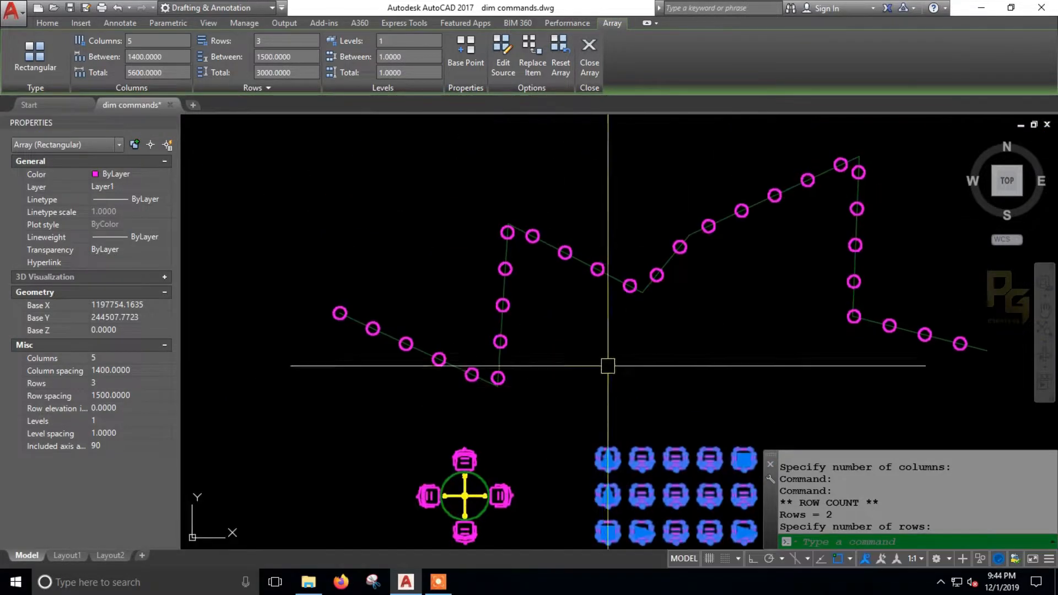
pyautogui.moveTo(962, 352); pyautogui.dragTo(845, 350, button='middle')
pyautogui.press('Escape')
pyautogui.click(868, 348)
pyautogui.click(868, 346)
pyautogui.click(855, 260)
pyautogui.click(854, 259)
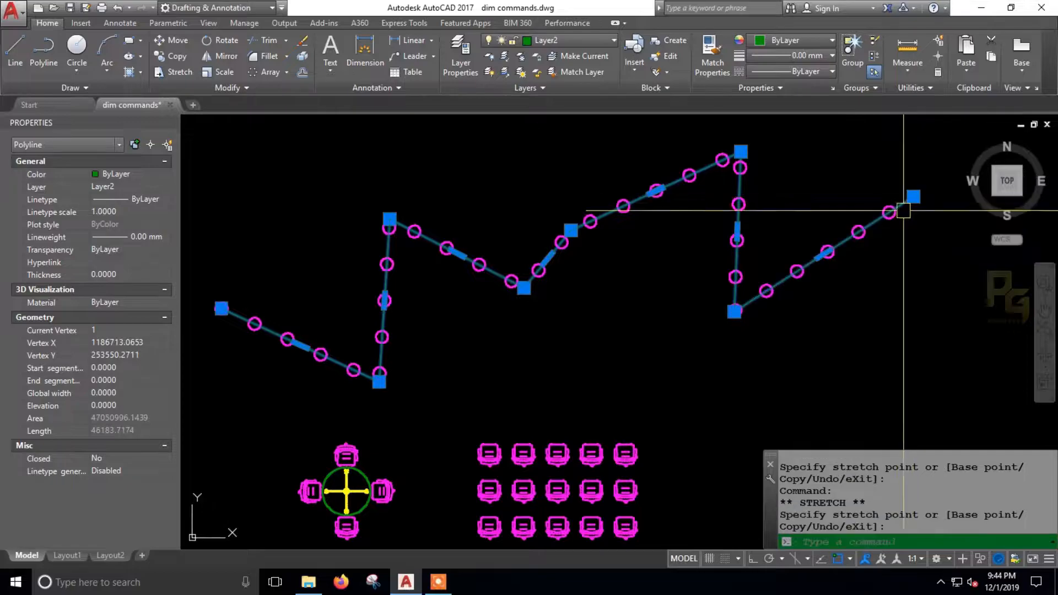
# Add a vertex to the path polyline's last segment and place it below the stretched end point
pyautogui.moveTo(824, 251)
pyautogui.click(854, 295)
pyautogui.click(879, 365)
pyautogui.moveTo(711, 369); pyautogui.dragTo(765, 373, button='middle')
pyautogui.press('Escape')
# Look over the path array of circles and the polar and rectangular chair arrays
pyautogui.moveTo(658, 358)
pyautogui.mouseDown(button='middle')
pyautogui.moveTo(693, 335)
pyautogui.moveTo(616, 332)
pyautogui.moveTo(613, 309)
pyautogui.mouseUp(button='middle')
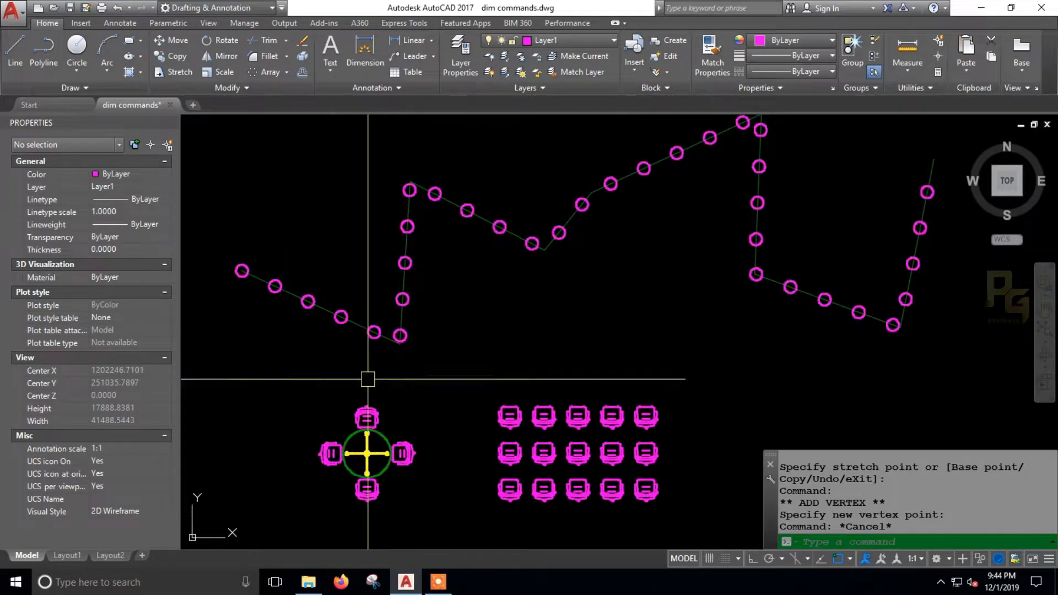
pyautogui.moveTo(538, 283); pyautogui.dragTo(528, 310, button='middle')
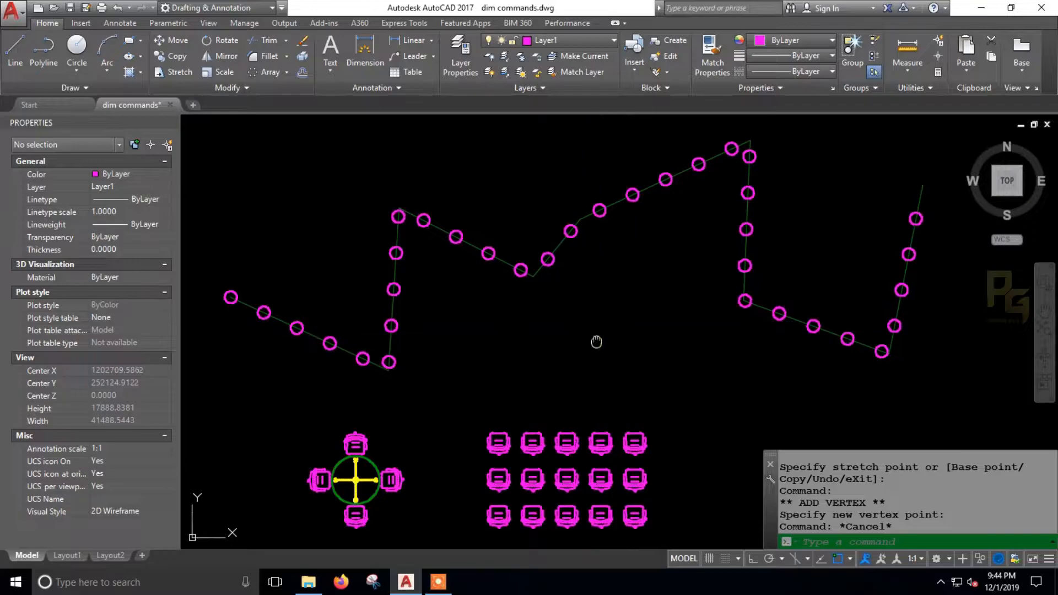
pyautogui.moveTo(597, 342); pyautogui.dragTo(657, 248, button='middle')
pyautogui.moveTo(534, 267); pyautogui.dragTo(546, 321, button='middle')
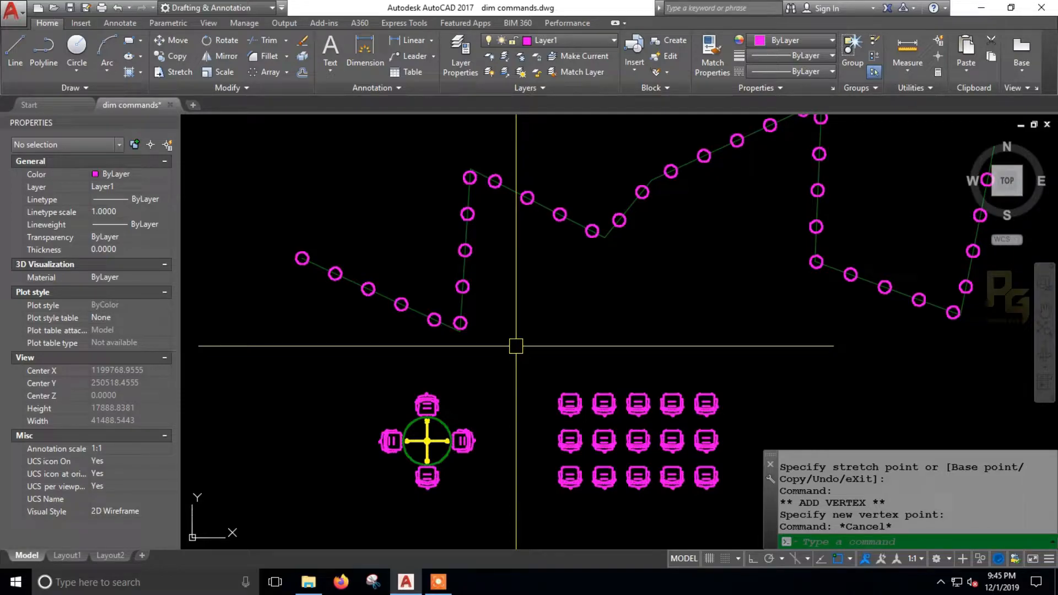
pyautogui.write('p')
pyautogui.press('Return')
pyautogui.moveTo(521, 284); pyautogui.dragTo(543, 329)
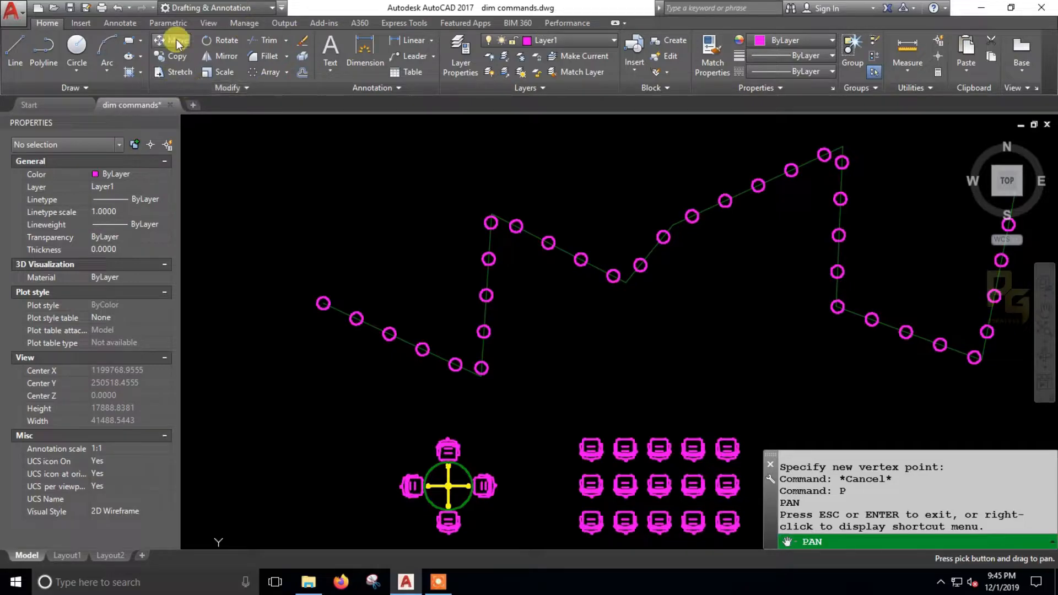
pyautogui.moveTo(383, 169); pyautogui.dragTo(363, 126)
pyautogui.rightClick(347, 167)
pyautogui.click(378, 177)
pyautogui.moveTo(417, 204); pyautogui.dragTo(380, 129, button='middle')
pyautogui.scroll(2, 457, 298)
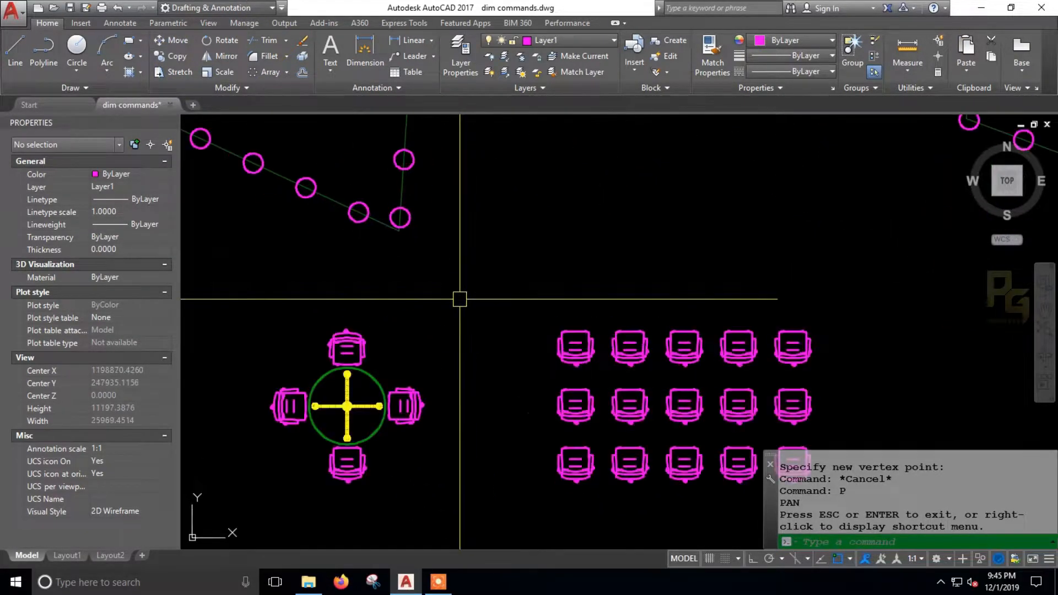
pyautogui.scroll(2, 342, 326)
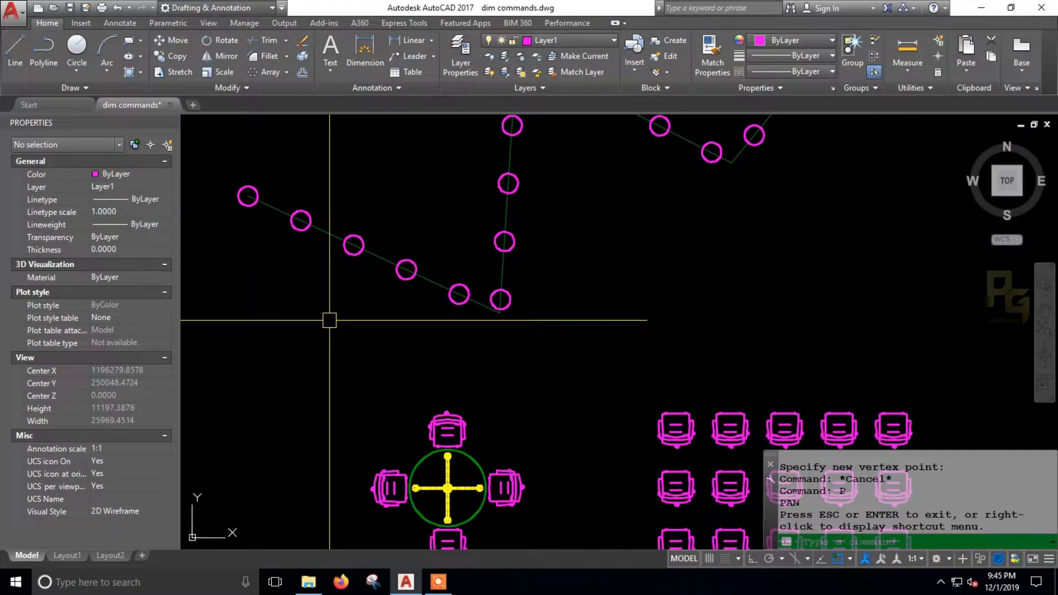
# Bring the polar and rectangular chair arrays into view and show the available array types
pyautogui.write('p')
pyautogui.press('Return')
pyautogui.moveTo(451, 440); pyautogui.dragTo(415, 283)
pyautogui.moveTo(467, 322); pyautogui.dragTo(465, 266)
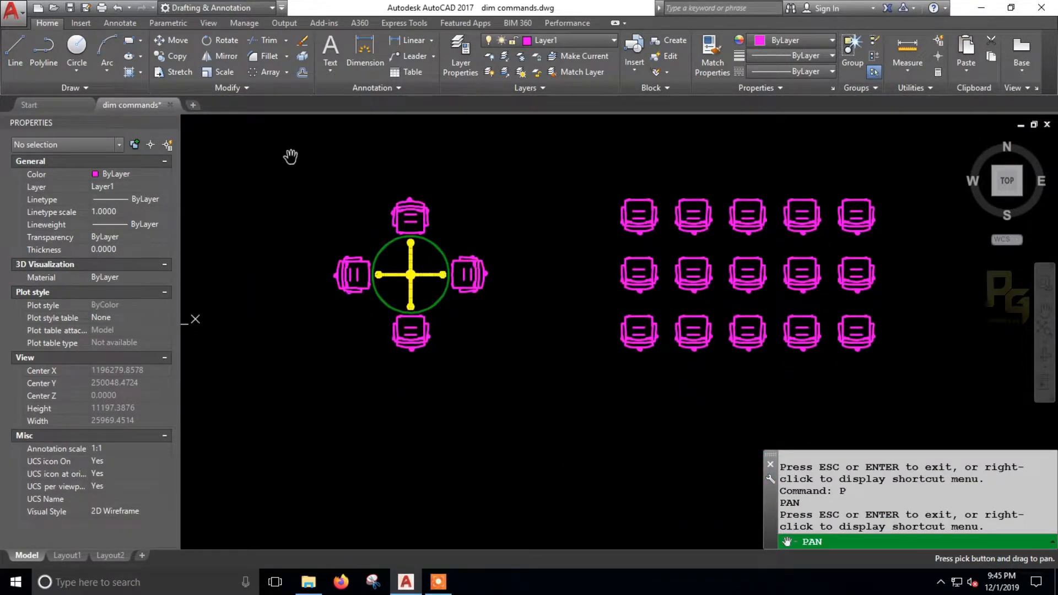
pyautogui.press('Escape')
pyautogui.click(287, 72)
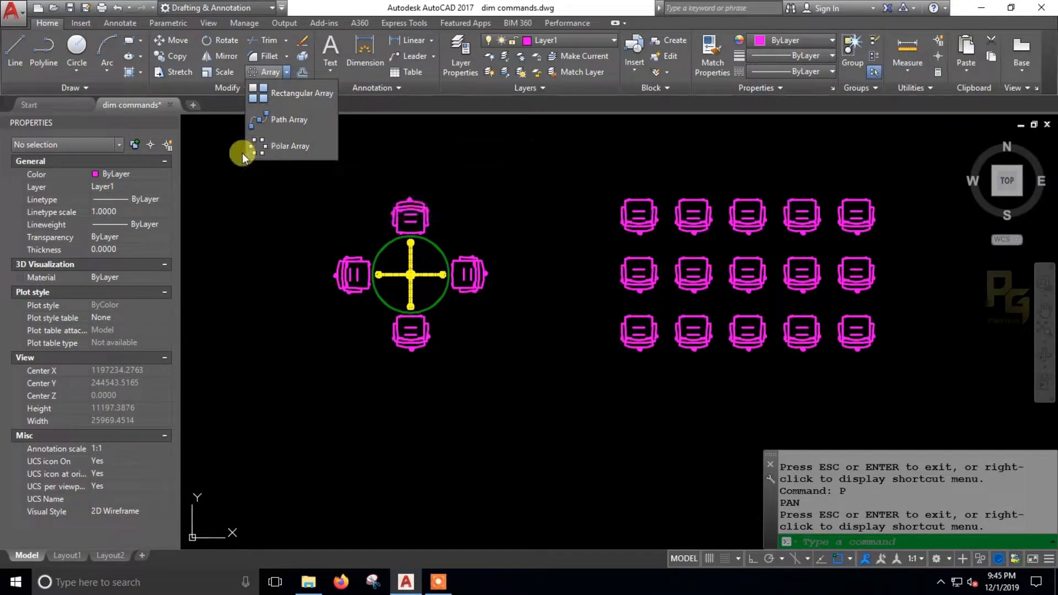
pyautogui.click(439, 253)
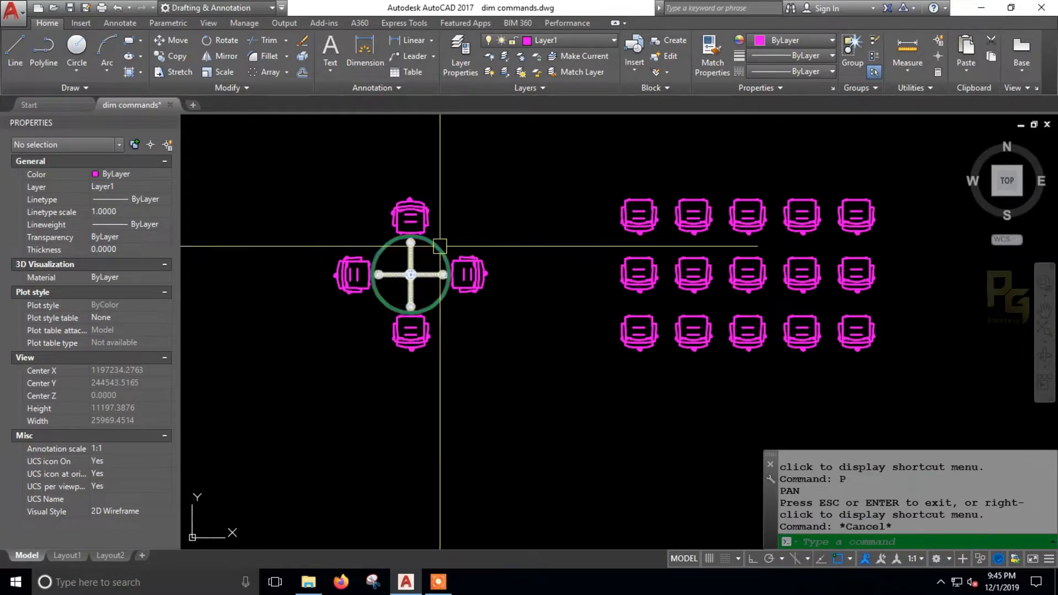
pyautogui.write('co')
pyautogui.press('Return')
pyautogui.press('Escape')
pyautogui.click(492, 348)
pyautogui.click(351, 209)
pyautogui.write('co')
pyautogui.press('Return')
pyautogui.press('F8')
pyautogui.click(479, 314)
pyautogui.press('Escape')
pyautogui.click(481, 353)
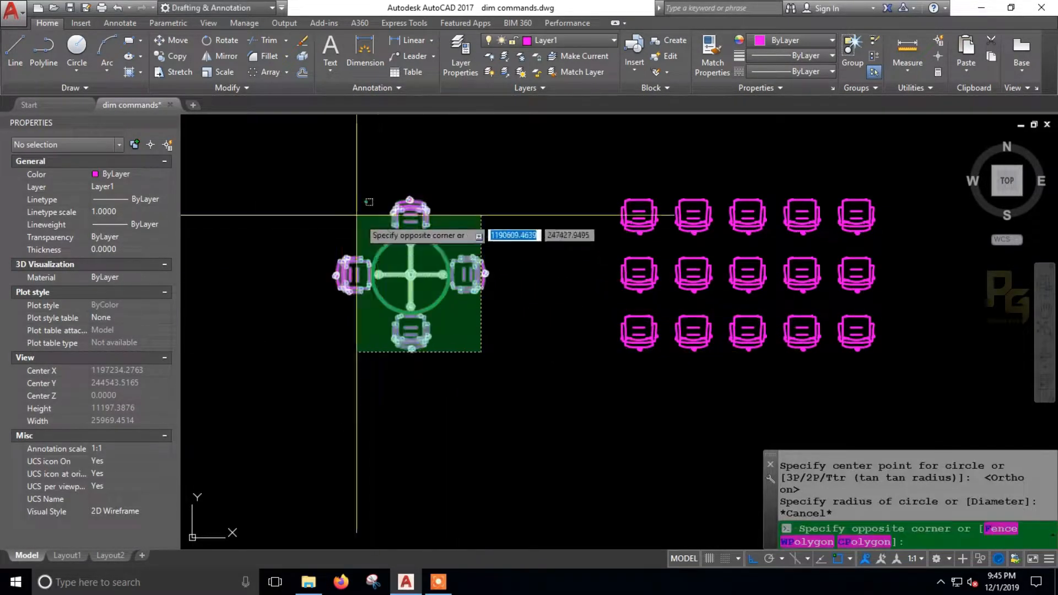
pyautogui.click(377, 231)
pyautogui.write('o')
pyautogui.press('Return')
pyautogui.press('Escape')
# Copy the round table with its four chairs from the table's center to empty space below the rectangular chair array
pyautogui.click(475, 335)
pyautogui.click(406, 270)
pyautogui.write('co')
pyautogui.press('Return')
pyautogui.click(410, 274)
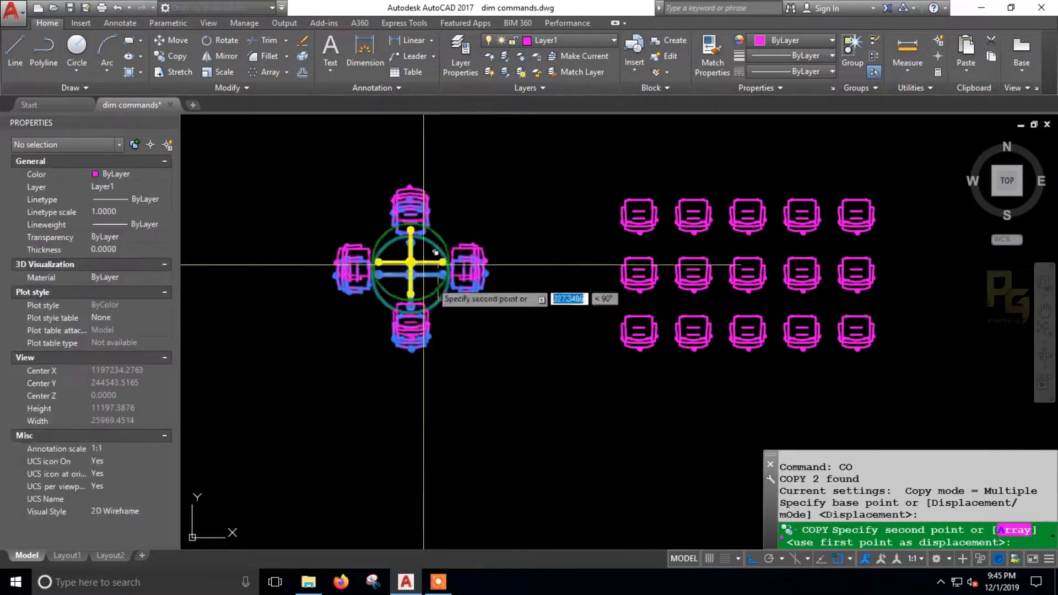
pyautogui.scroll(-4, 420, 341)
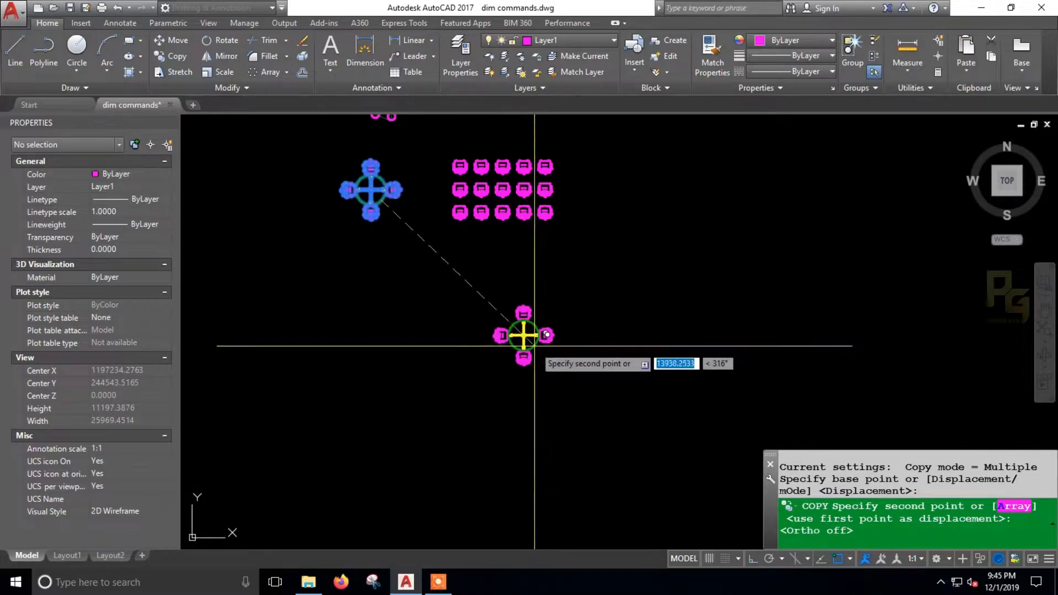
pyautogui.scroll(8, 504, 328)
pyautogui.scroll(-2, 486, 310)
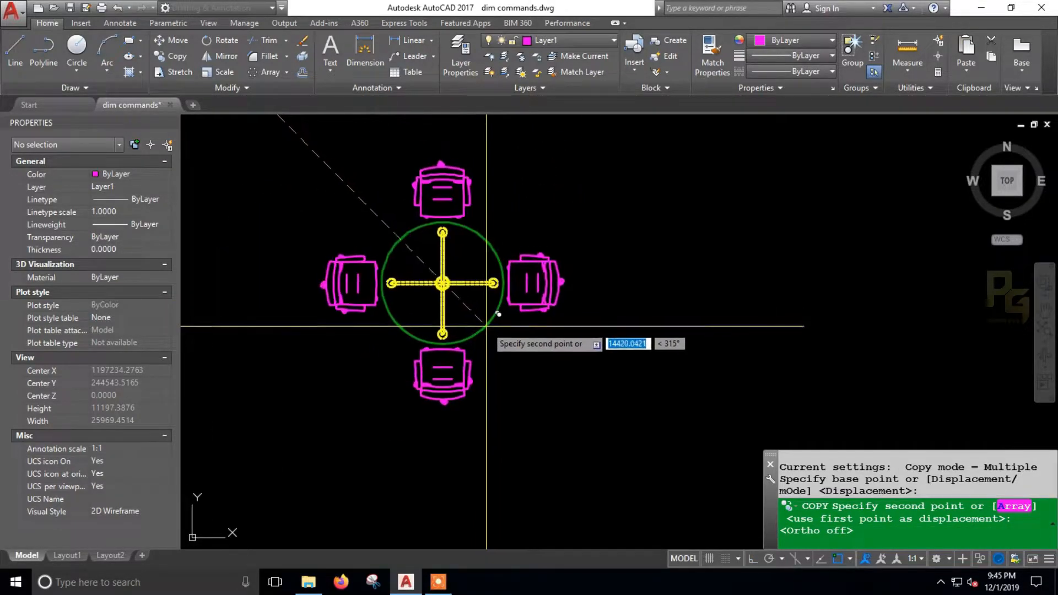
pyautogui.click(450, 354)
pyautogui.press('Escape')
# Explode the copied polar chair array into separate chairs
pyautogui.click(495, 340)
pyautogui.write('x')
pyautogui.press('Return')
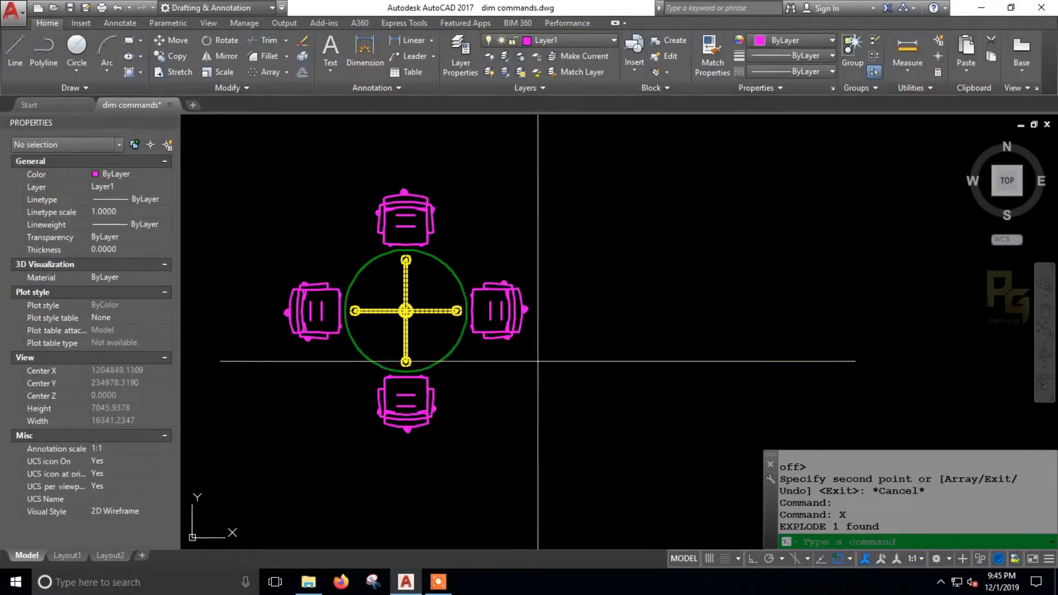
# Erase the copied table's upper, left and right chairs, keeping only the chair below the table
pyautogui.click(539, 361)
pyautogui.click(489, 251)
pyautogui.click(480, 240)
pyautogui.click(359, 185)
pyautogui.click(336, 248)
pyautogui.click(270, 374)
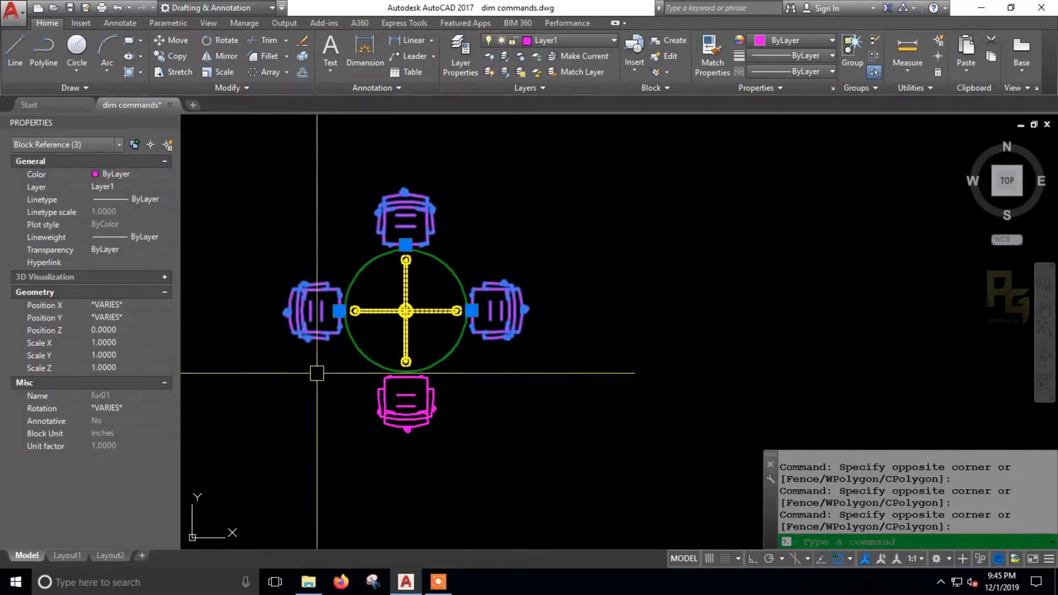
pyautogui.write('e')
pyautogui.press('Return')
# Examine the copied round table and the single chair below it up close
pyautogui.write('p')
pyautogui.press('Return')
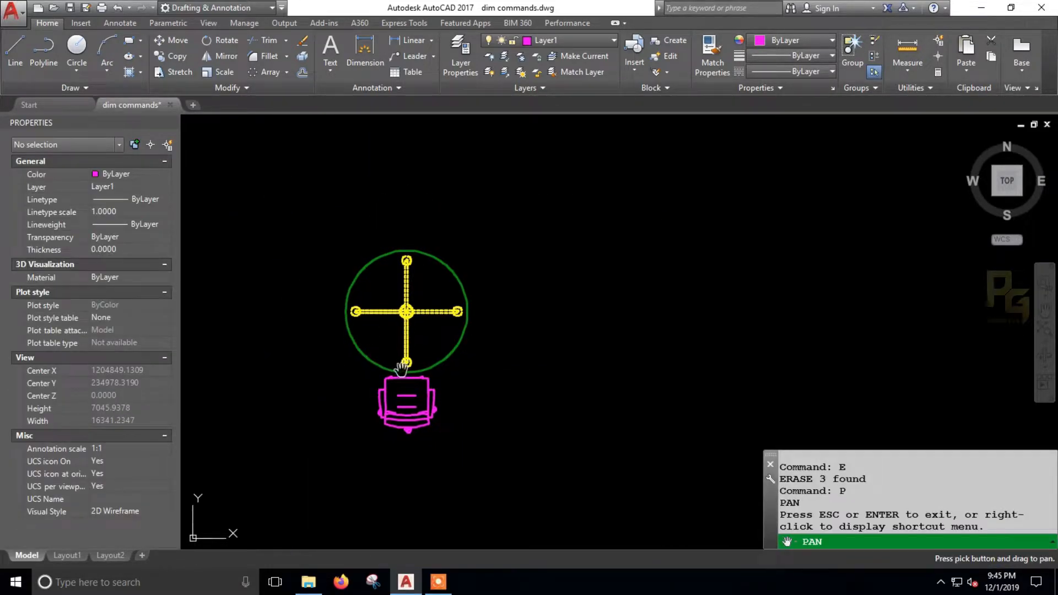
pyautogui.scroll(2, 381, 352)
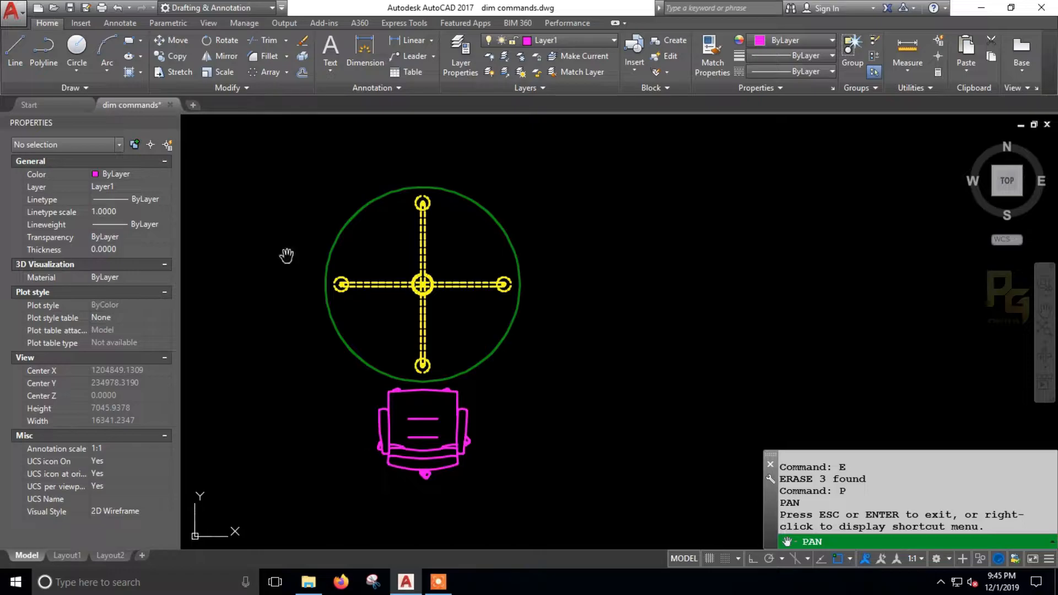
pyautogui.scroll(2, 384, 256)
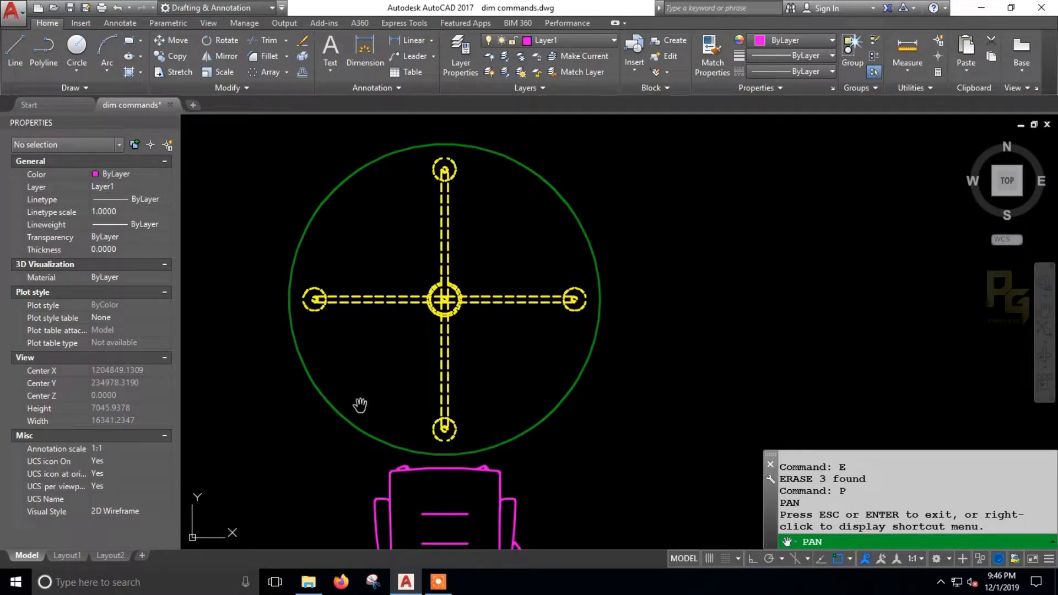
pyautogui.moveTo(399, 370); pyautogui.dragTo(393, 238)
pyautogui.moveTo(445, 366); pyautogui.dragTo(444, 339)
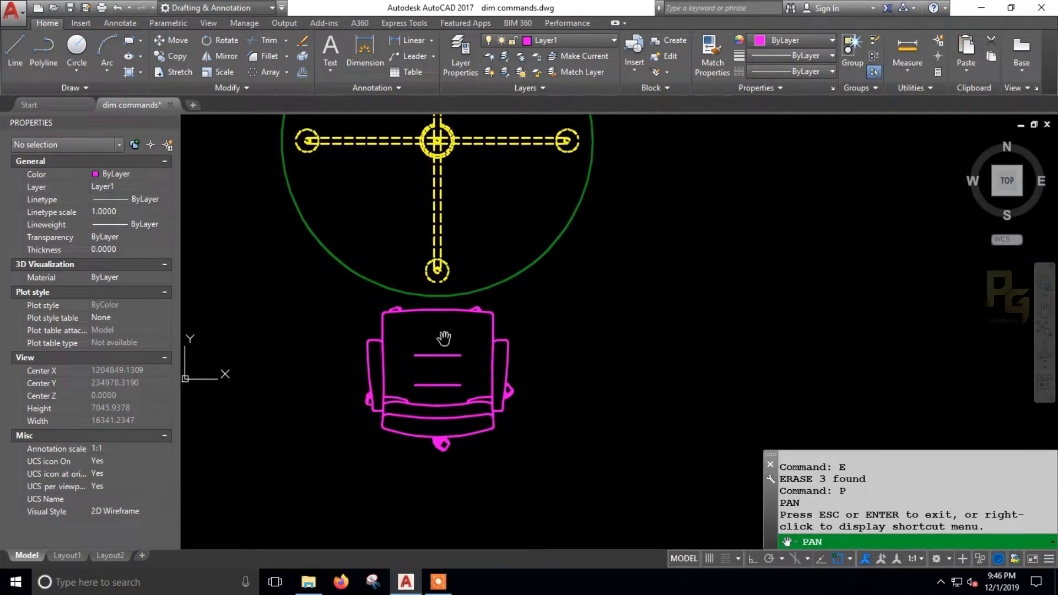
pyautogui.scroll(2, 418, 380)
pyautogui.scroll(-5, 326, 460)
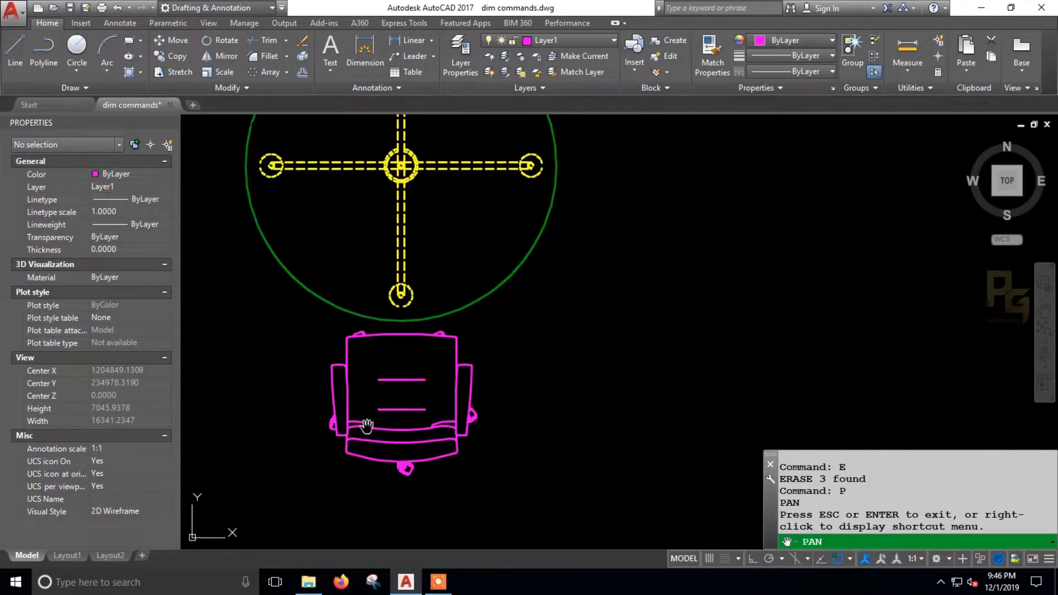
pyautogui.moveTo(446, 377); pyautogui.dragTo(439, 406)
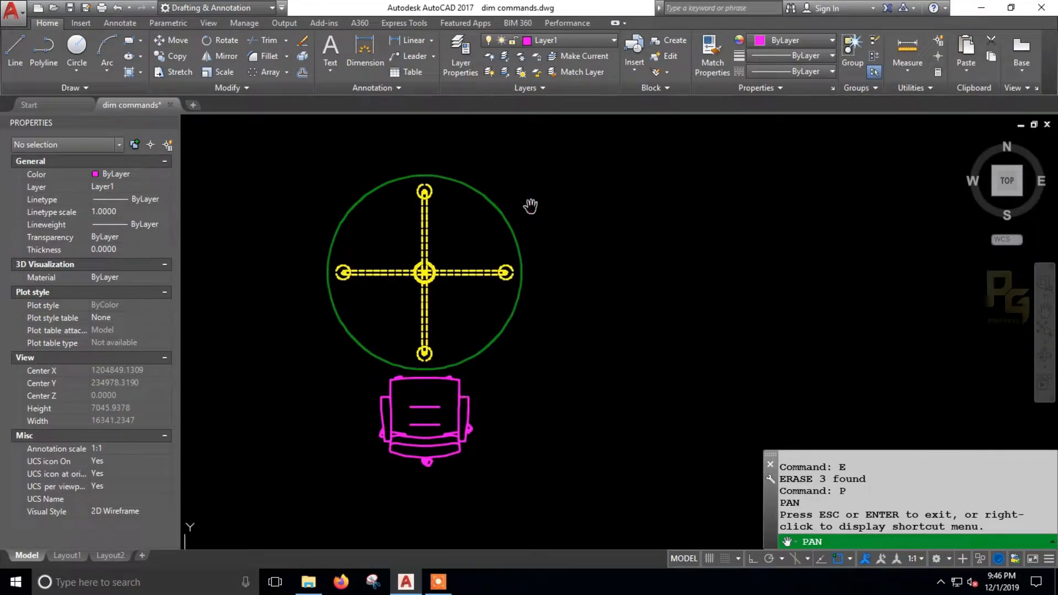
pyautogui.moveTo(400, 166); pyautogui.dragTo(404, 174)
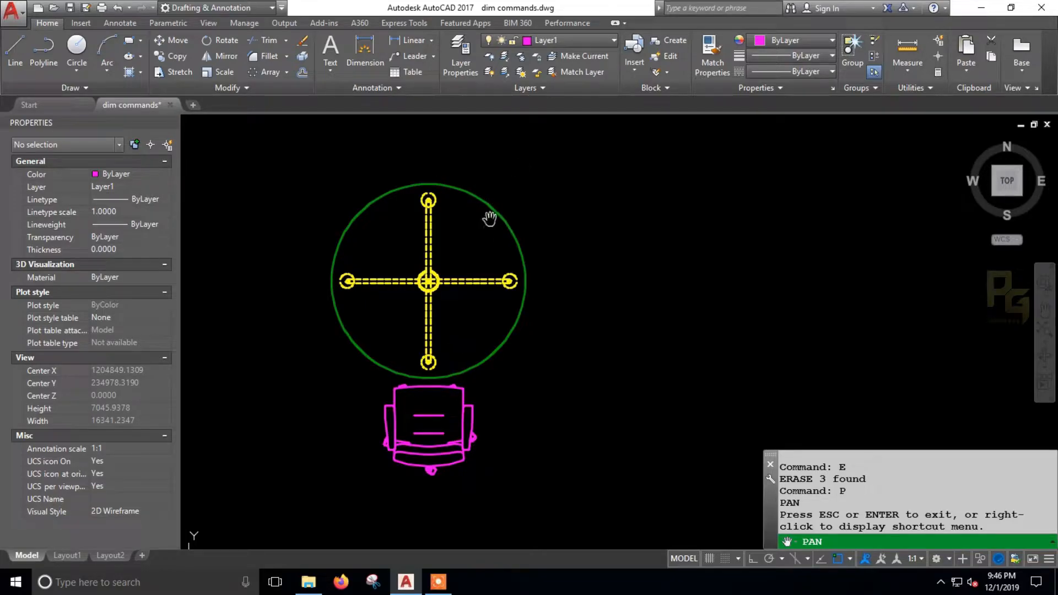
pyautogui.press('Escape')
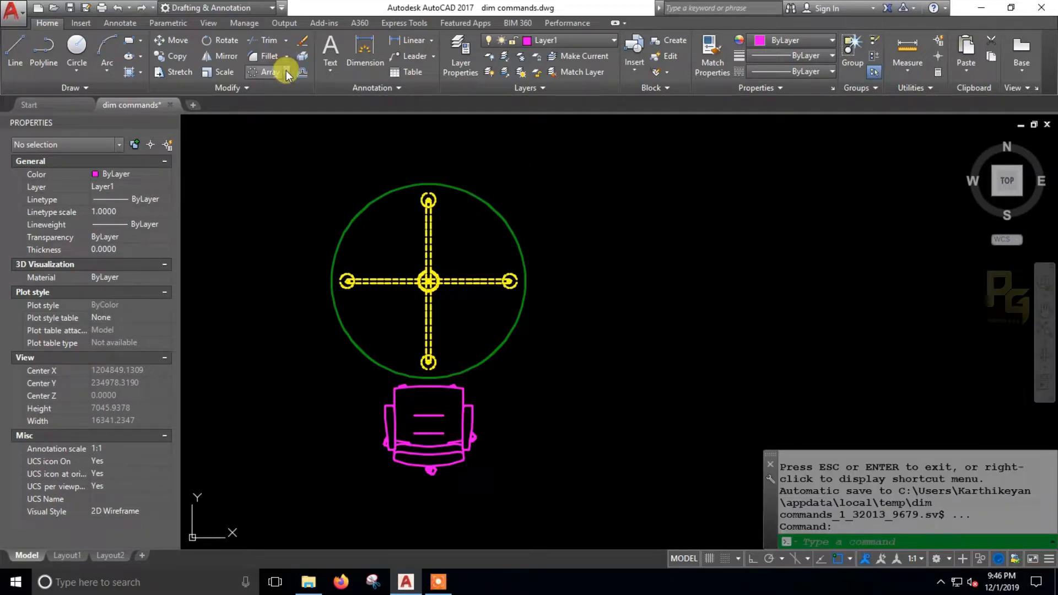
# Create an associative polar array of the chair around the center of the copied round table
pyautogui.click(287, 72)
pyautogui.click(279, 147)
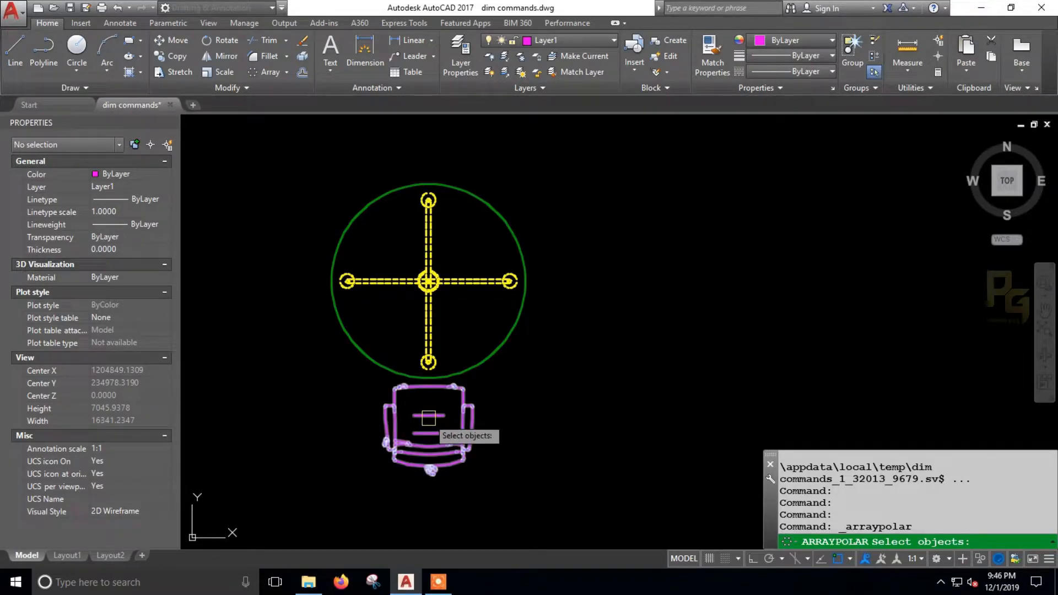
pyautogui.scroll(2, 492, 411)
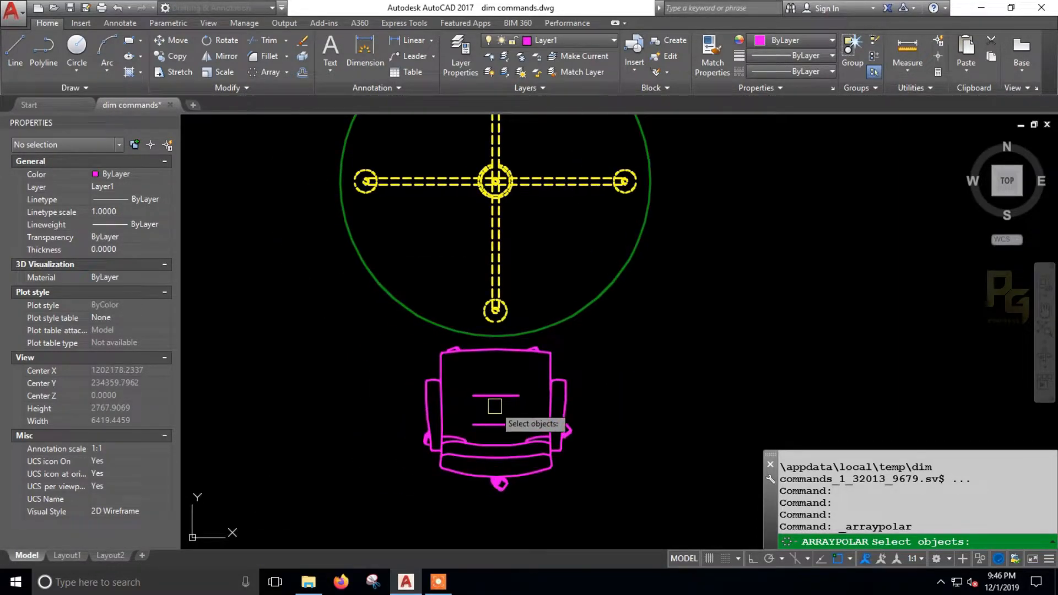
pyautogui.click(500, 396)
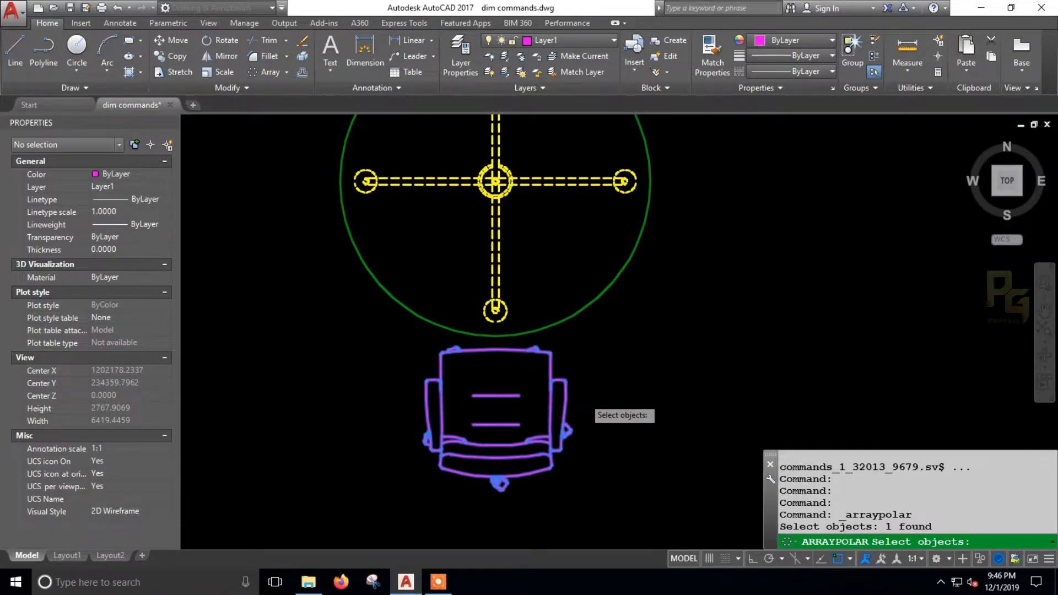
pyautogui.scroll(-2, 567, 413)
pyautogui.press('Return')
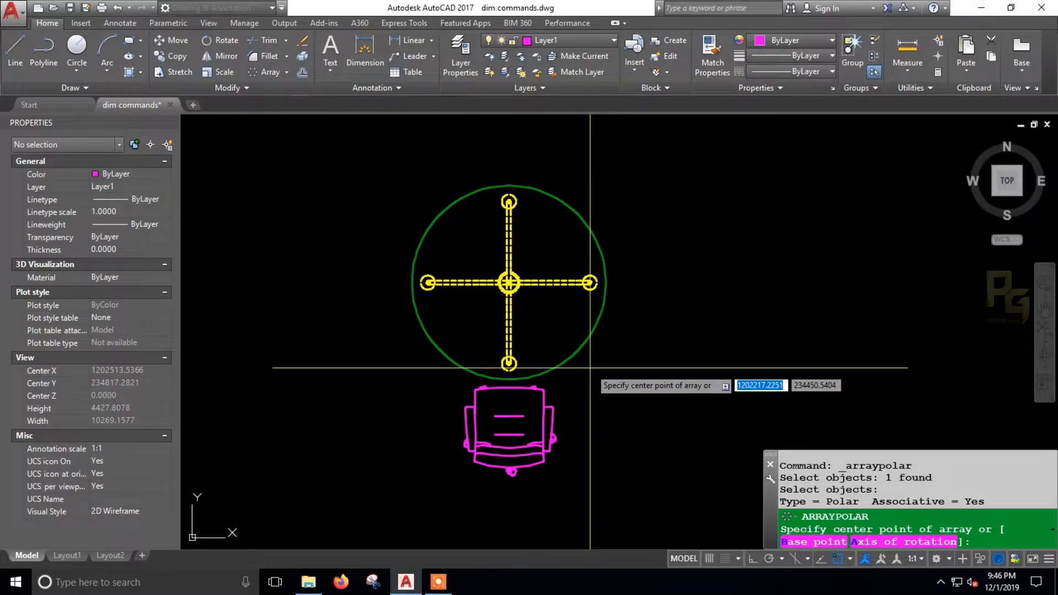
pyautogui.write('cen')
pyautogui.press('Return')
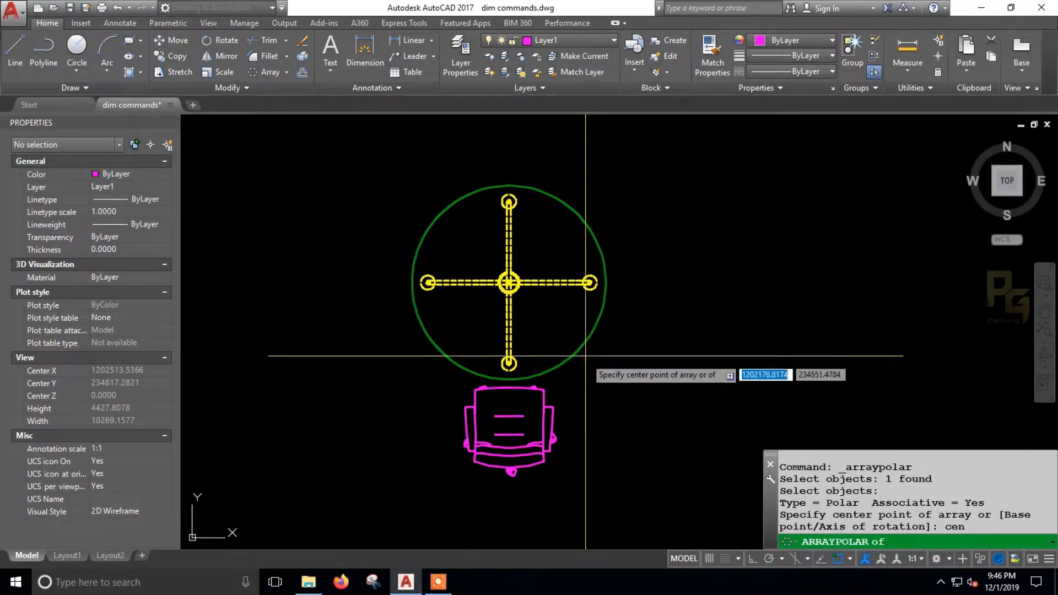
pyautogui.click(584, 357)
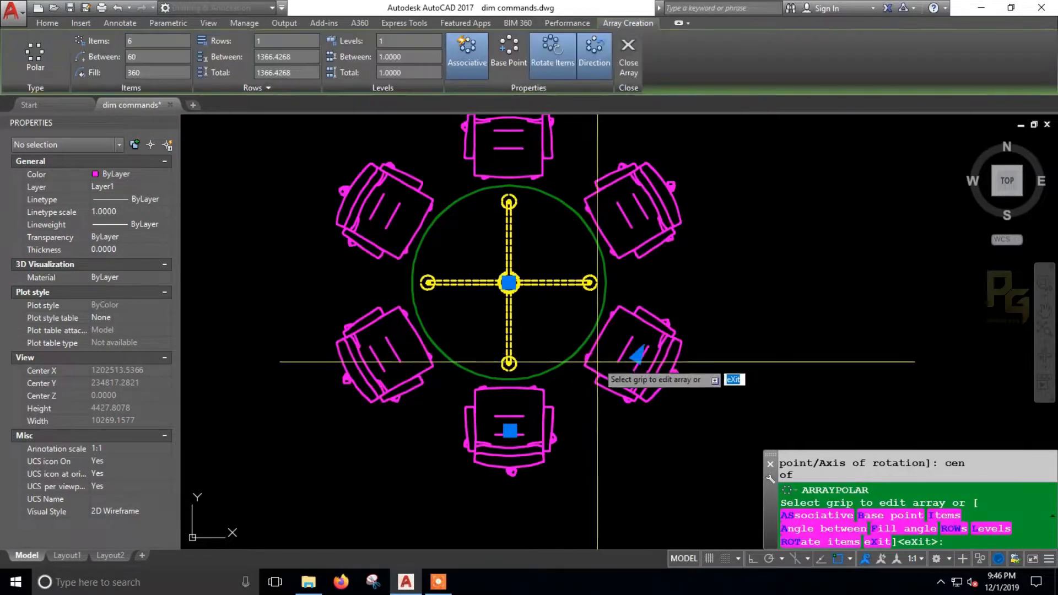
pyautogui.moveTo(678, 293); pyautogui.dragTo(687, 329, button='middle')
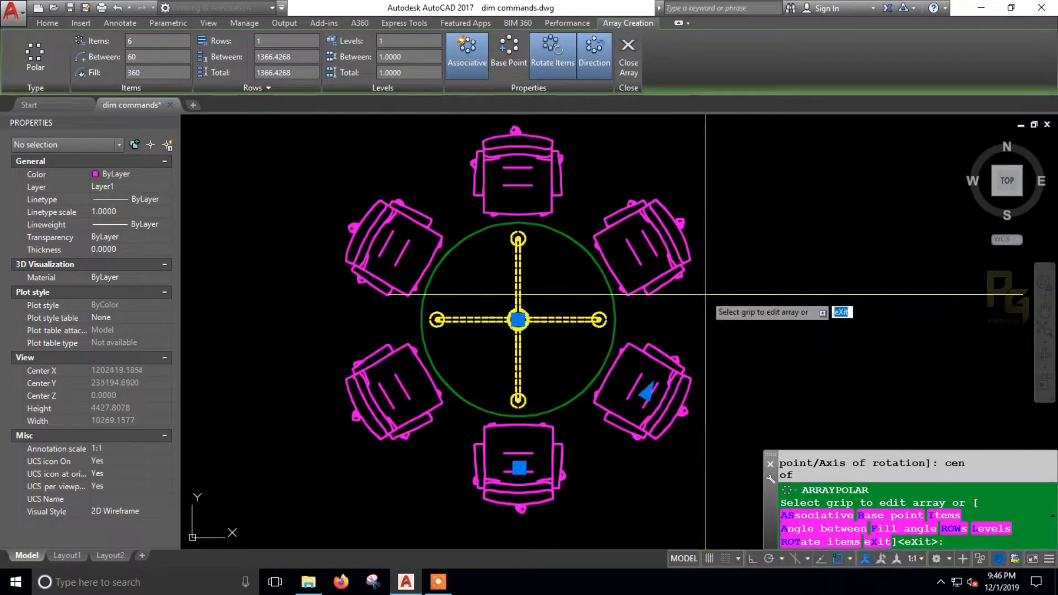
pyautogui.rightClick(705, 295)
pyautogui.click(719, 302)
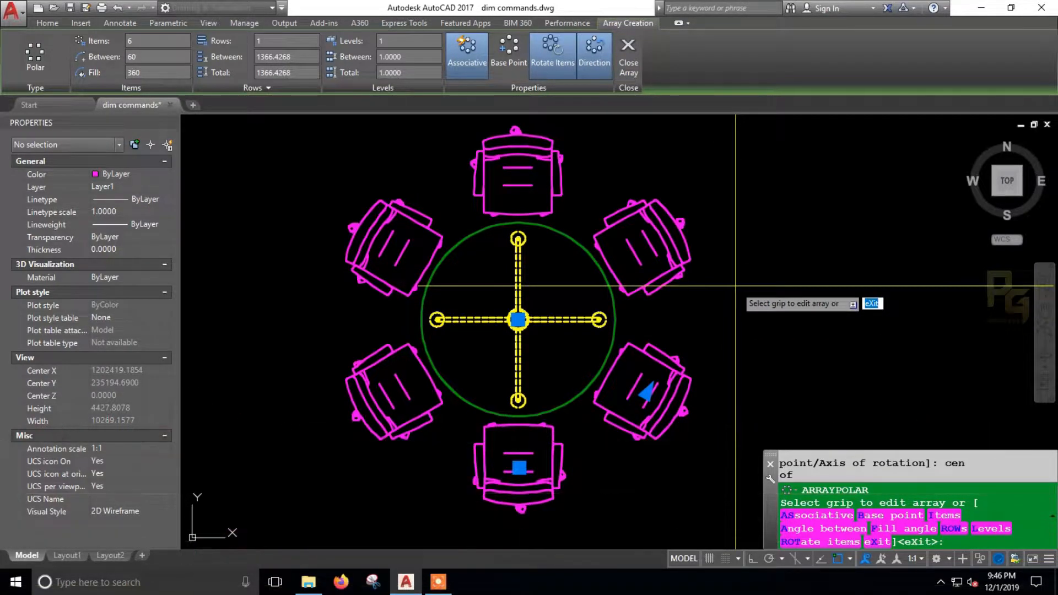
pyautogui.rightClick(749, 246)
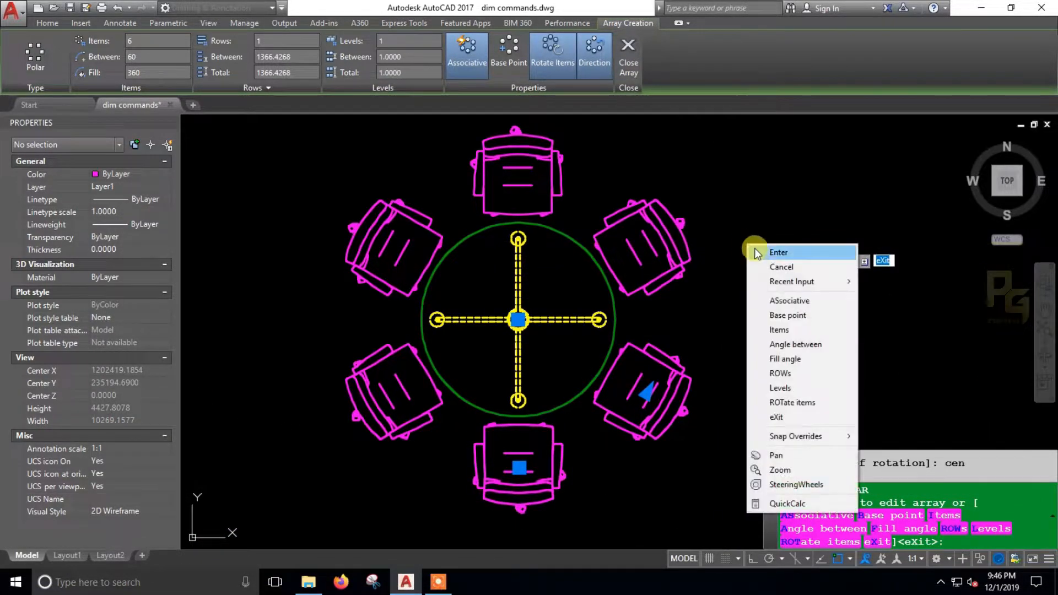
pyautogui.click(756, 250)
# Select the new polar chair array and collapse its General and Geometry property groups
pyautogui.scroll(-2, 683, 290)
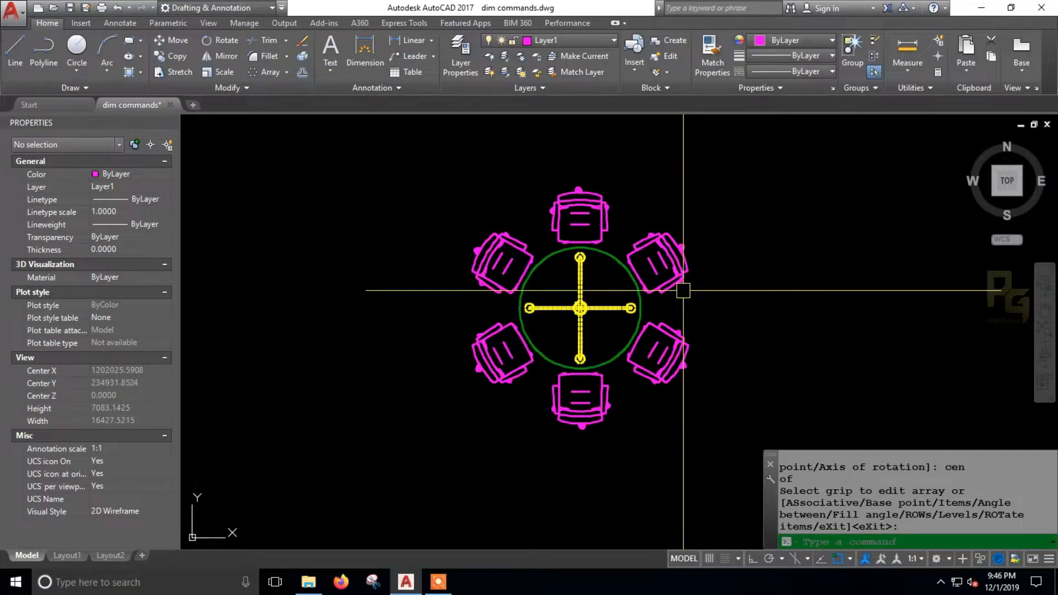
pyautogui.scroll(2, 656, 311)
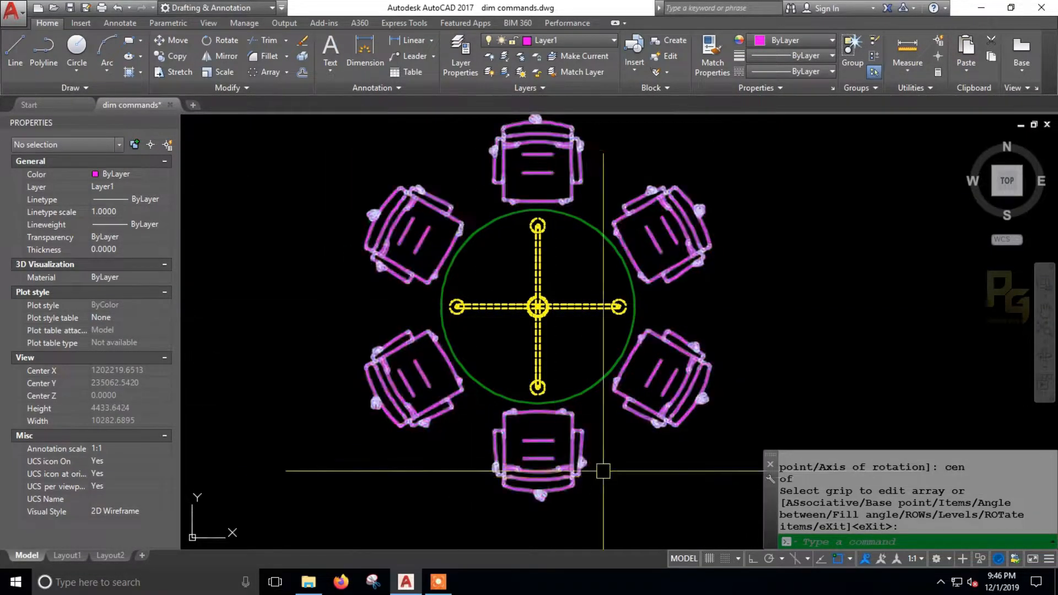
pyautogui.moveTo(704, 327); pyautogui.dragTo(715, 366, button='middle')
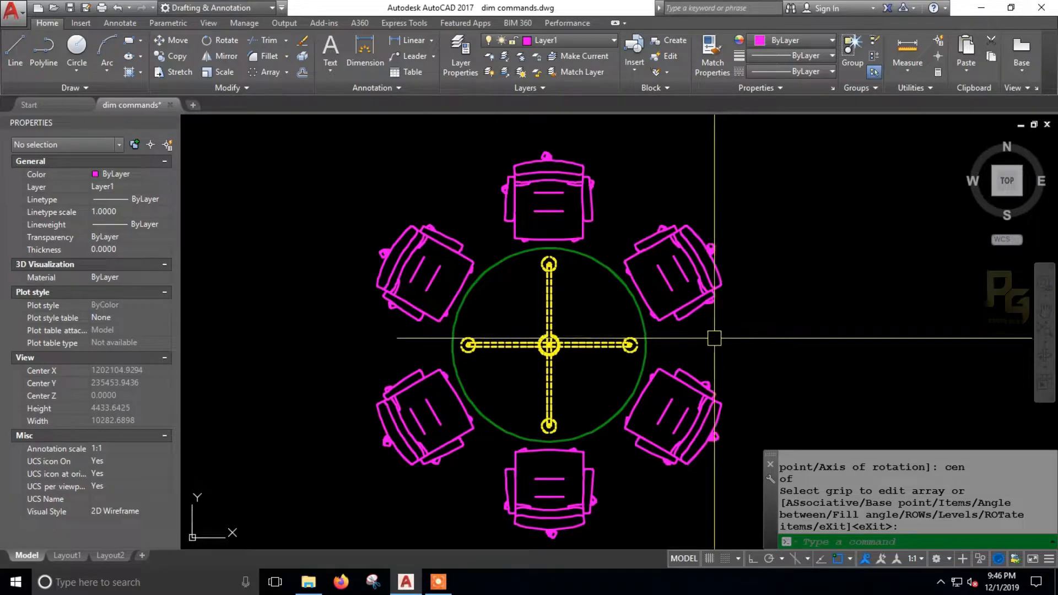
pyautogui.moveTo(700, 304); pyautogui.dragTo(713, 284, button='middle')
pyautogui.click(711, 285)
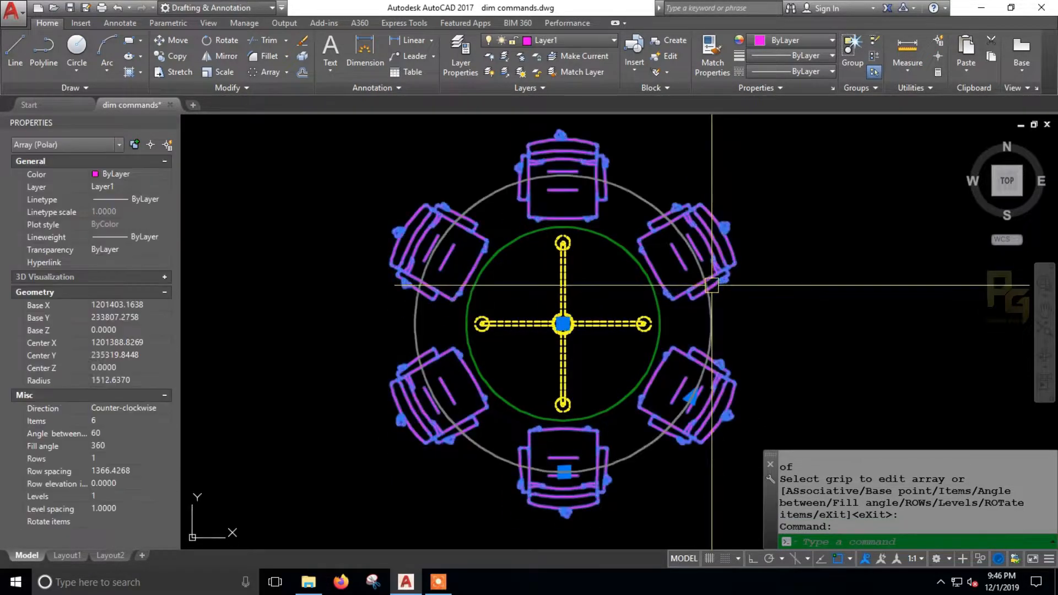
pyautogui.press('Escape')
pyautogui.click(733, 260)
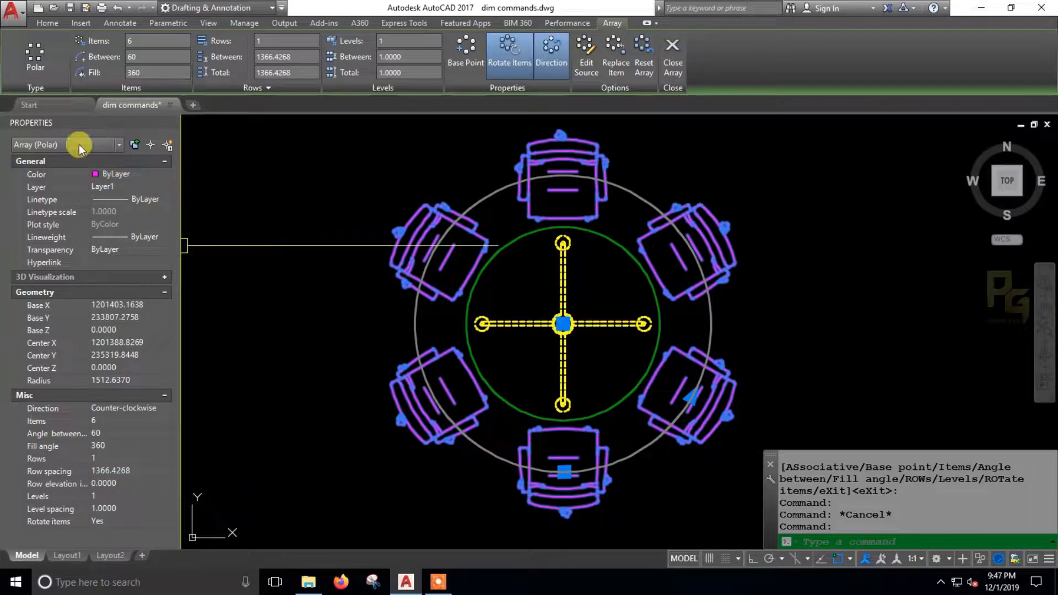
pyautogui.click(164, 163)
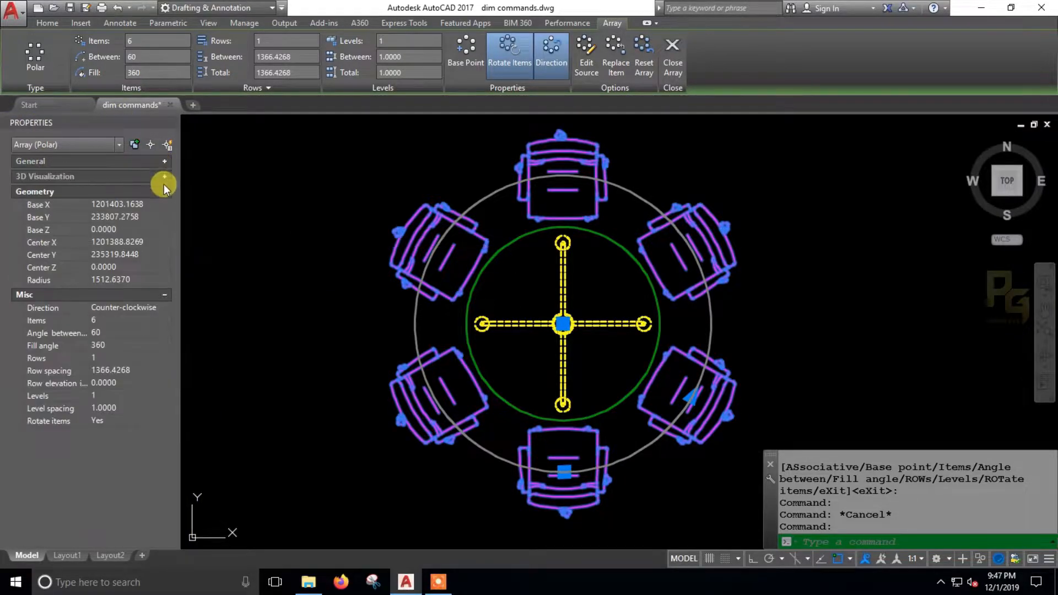
pyautogui.click(163, 190)
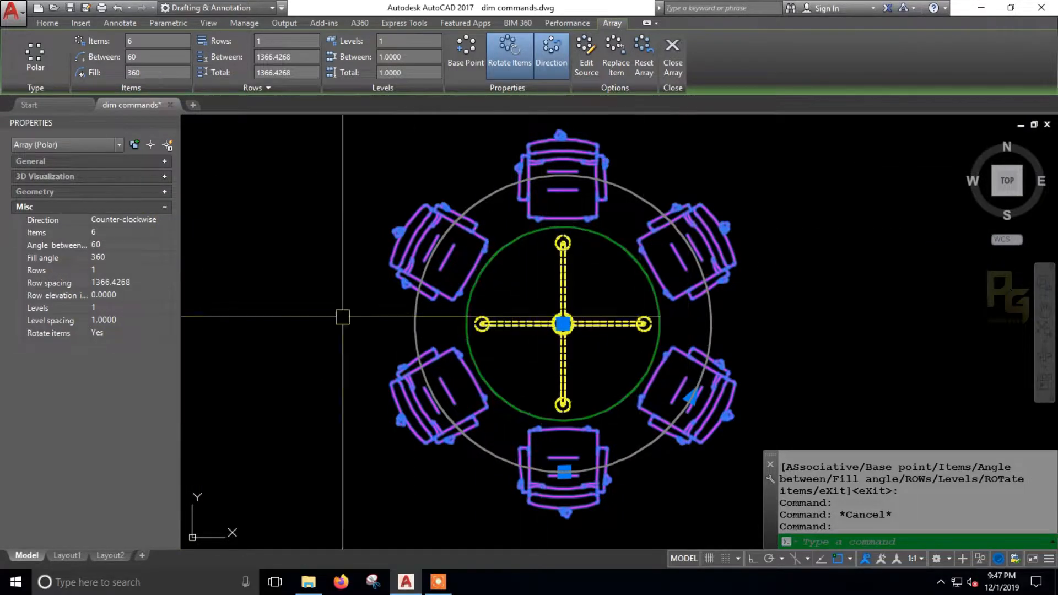
# Switch the chair array's direction to Clockwise and back to Counter-clockwise
pyautogui.click(158, 219)
pyautogui.click(165, 219)
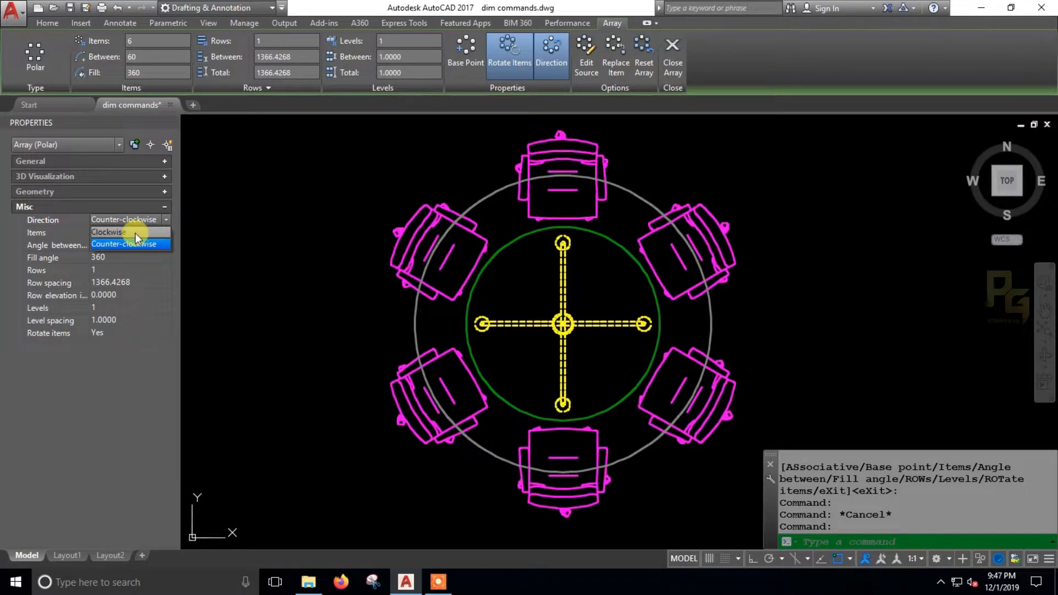
pyautogui.click(134, 232)
pyautogui.click(164, 218)
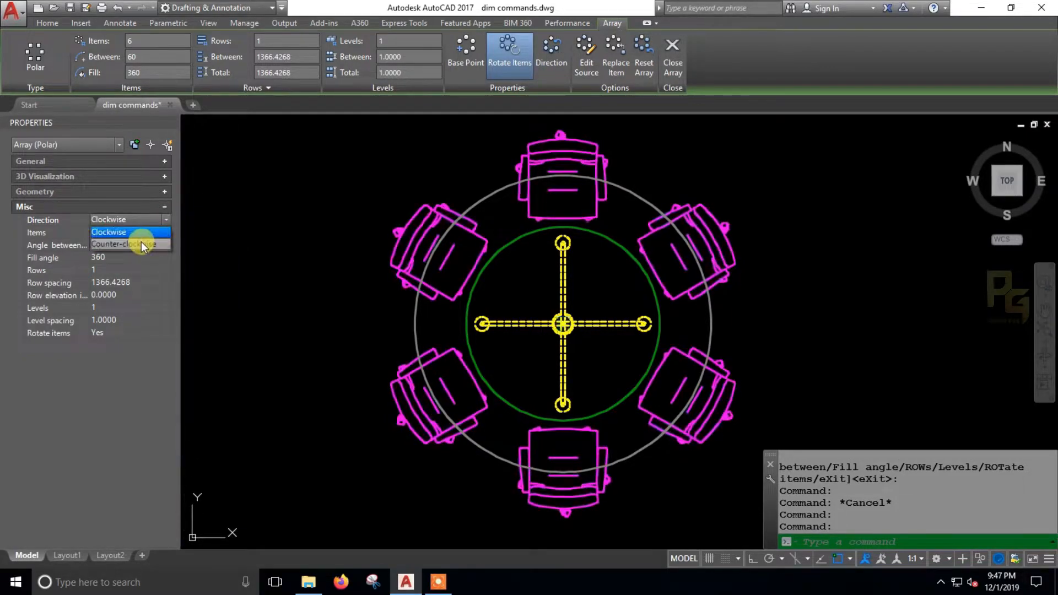
pyautogui.click(142, 241)
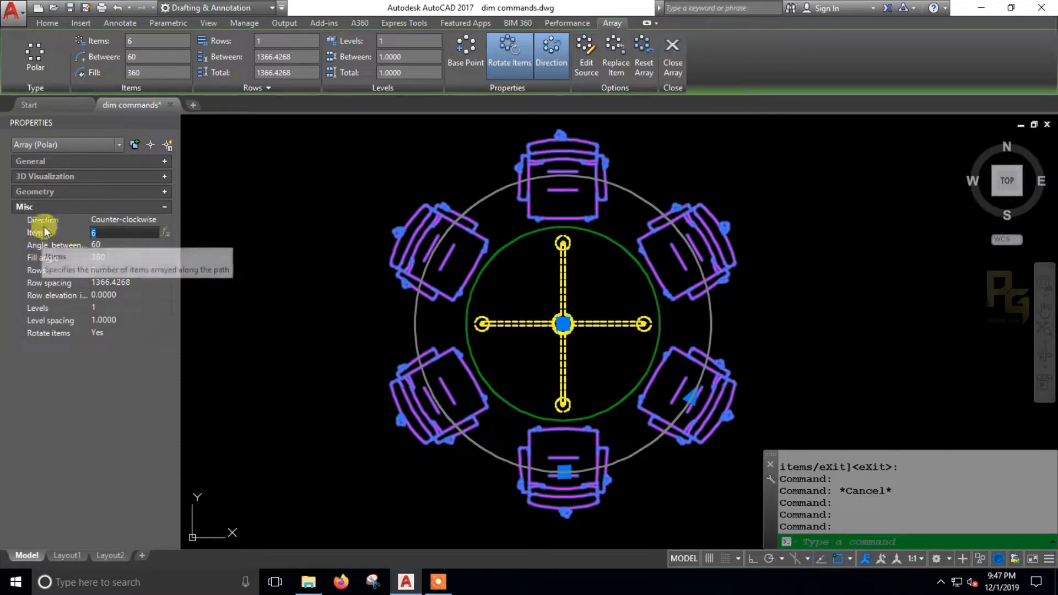
# Try item counts of 8 and 2 for the polar chair array
pyautogui.click(101, 229)
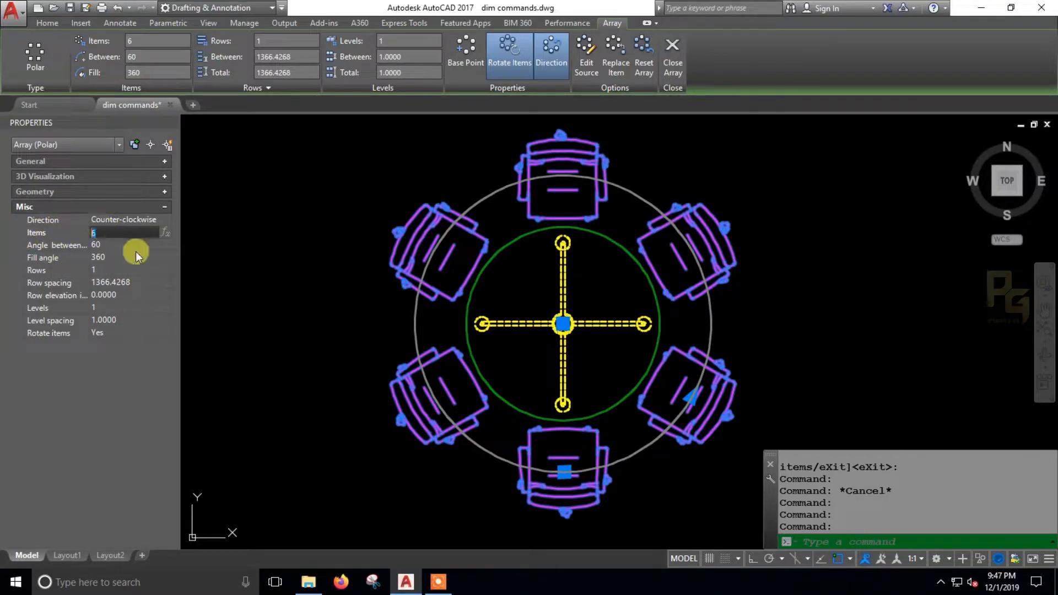
pyautogui.write('8')
pyautogui.press('Tab')
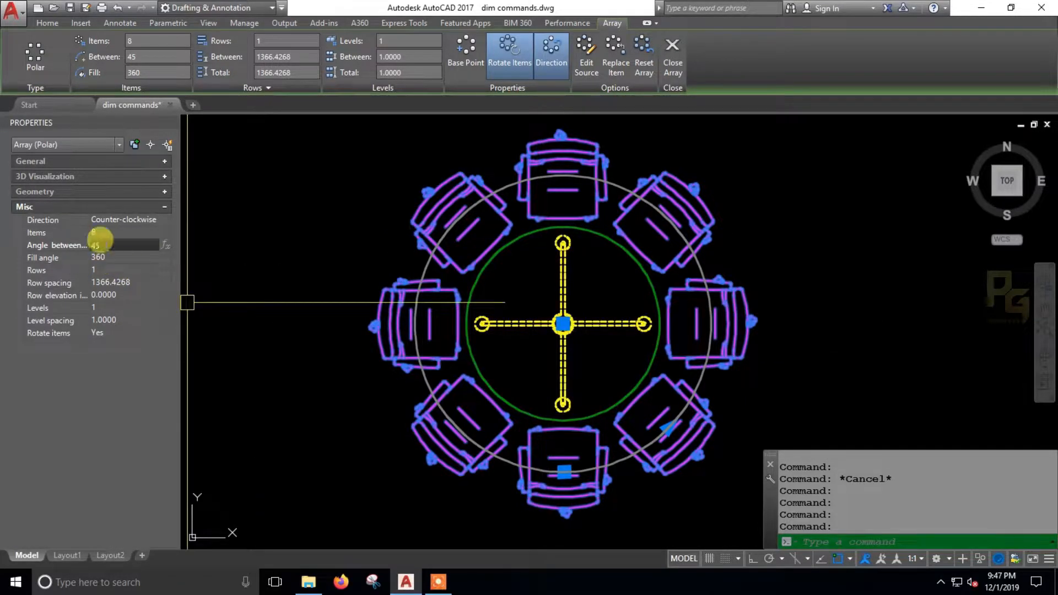
pyautogui.click(99, 232)
pyautogui.write('2')
pyautogui.press('Tab')
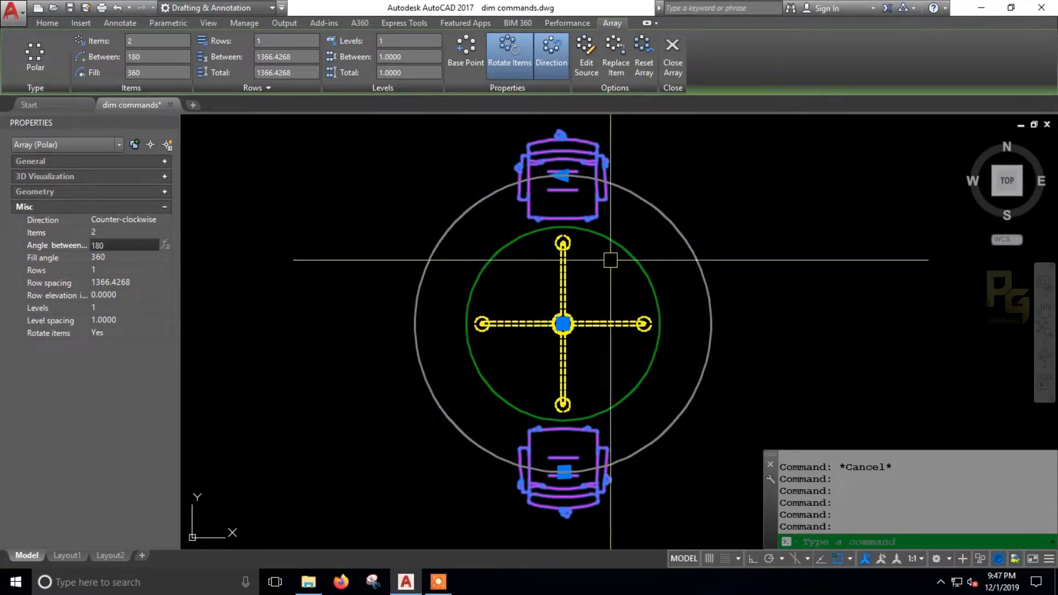
# Try item counts of 5 and 7 for the polar chair array
pyautogui.click(102, 232)
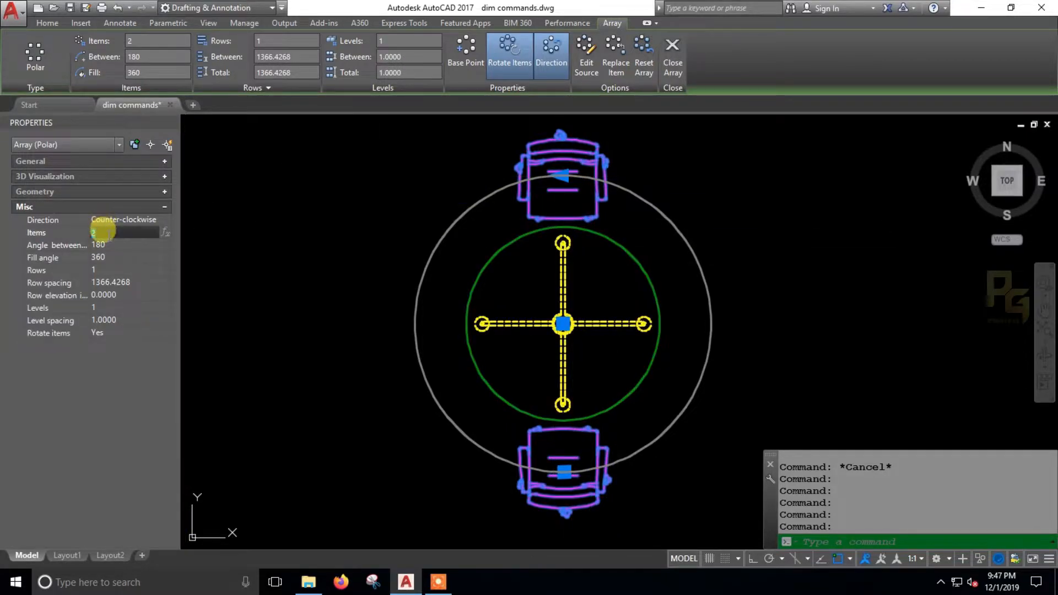
pyautogui.write('5')
pyautogui.click(108, 238)
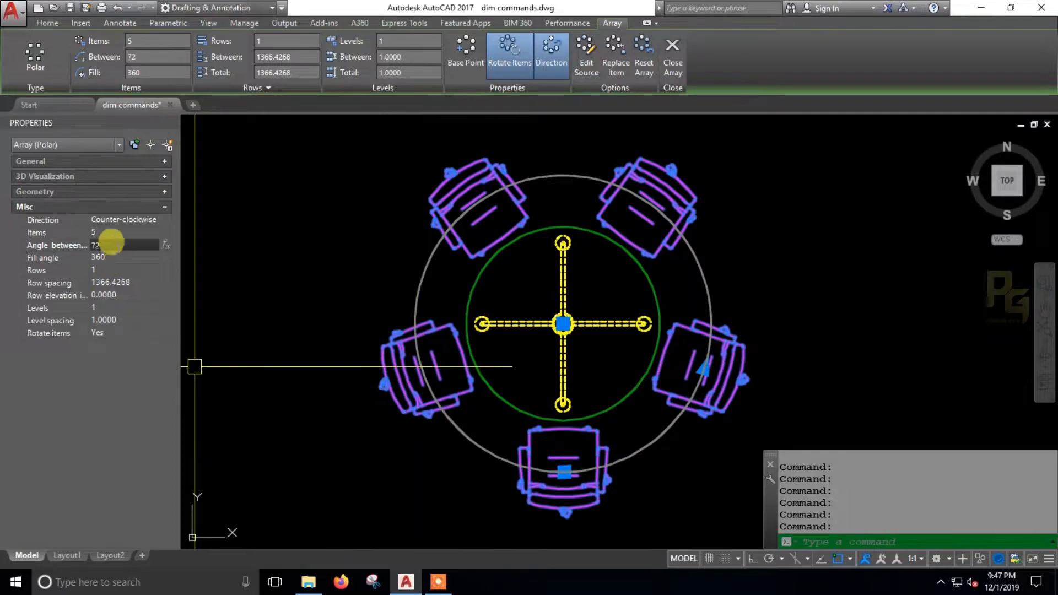
pyautogui.click(101, 230)
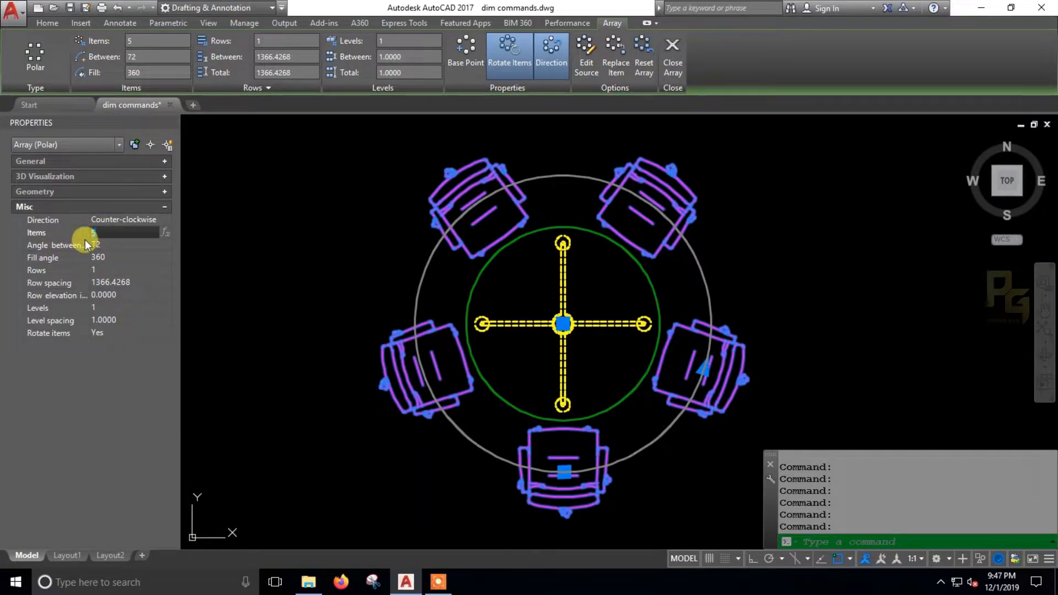
pyautogui.write('7')
pyautogui.press('Tab')
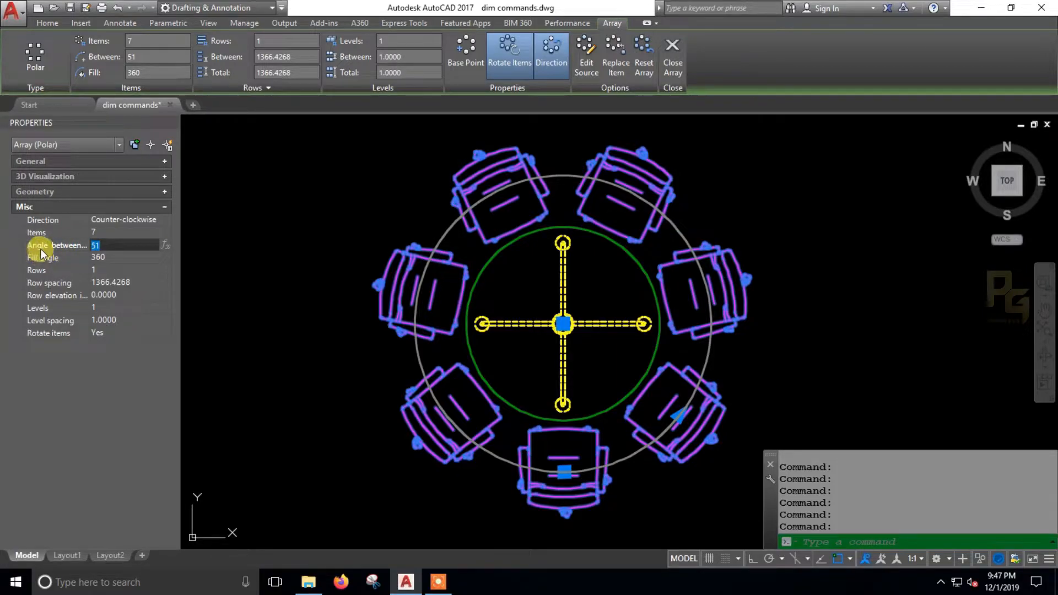
# Set the chair array's item count to 8 and try an angle of 60 degrees between items
pyautogui.click(97, 231)
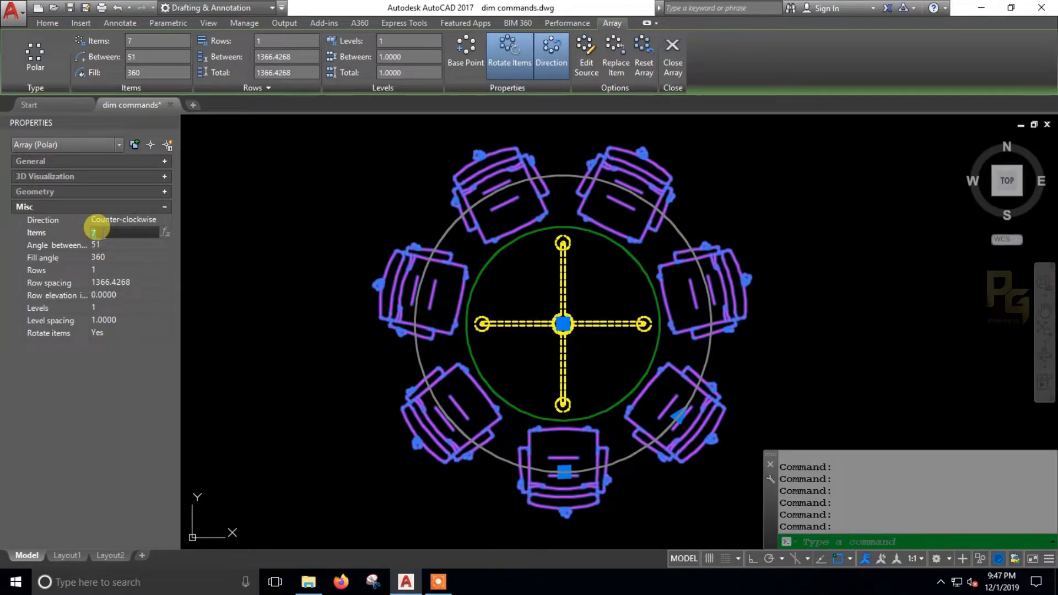
pyautogui.write('8')
pyautogui.press('Tab')
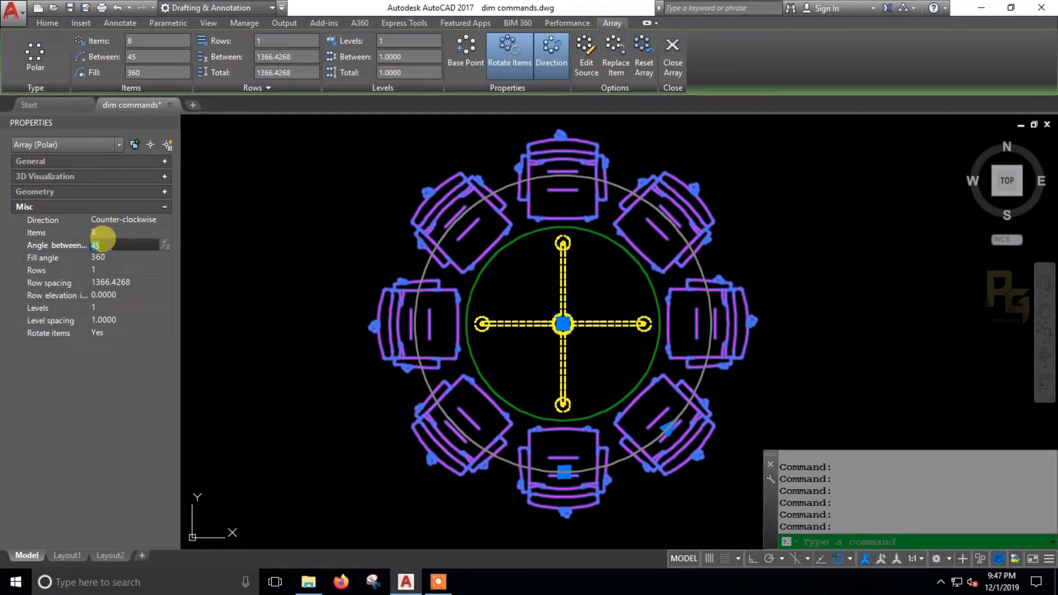
pyautogui.write('60')
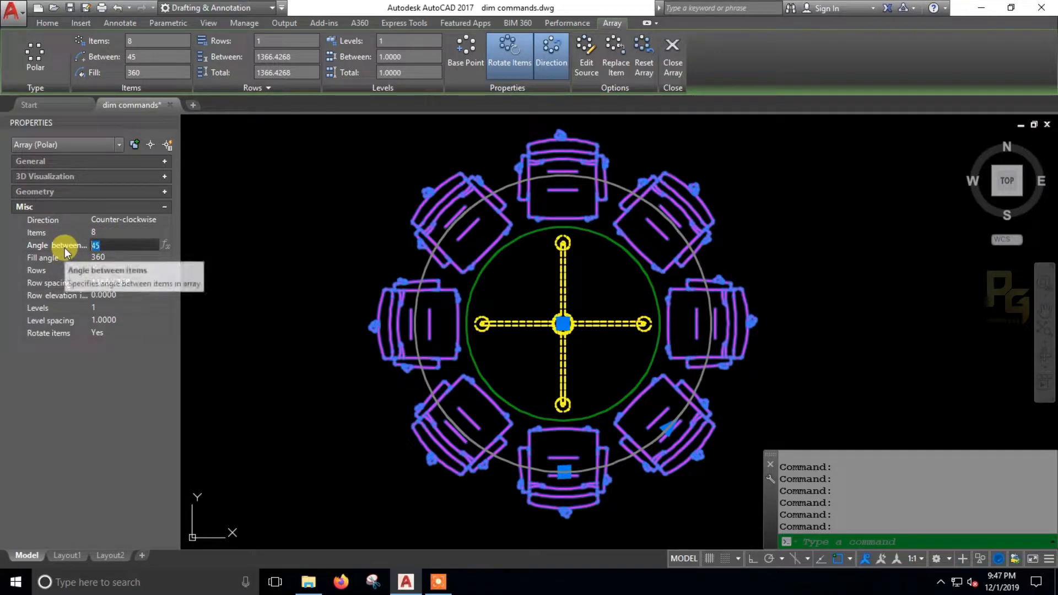
pyautogui.click(103, 235)
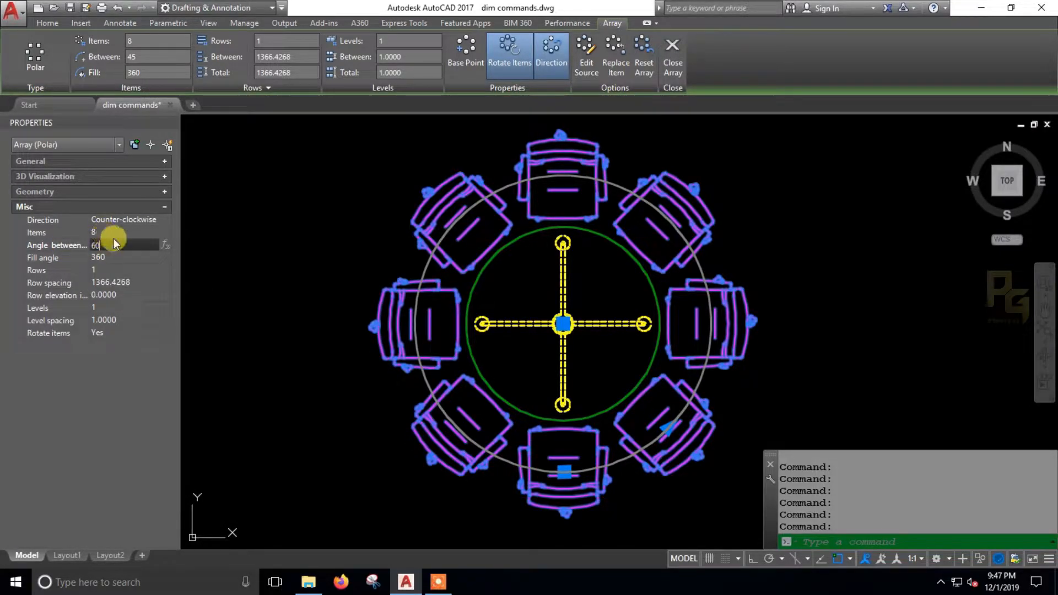
pyautogui.press('Return')
# Set the chair array's fill angle to 270 degrees and its item count to 6
pyautogui.click(103, 256)
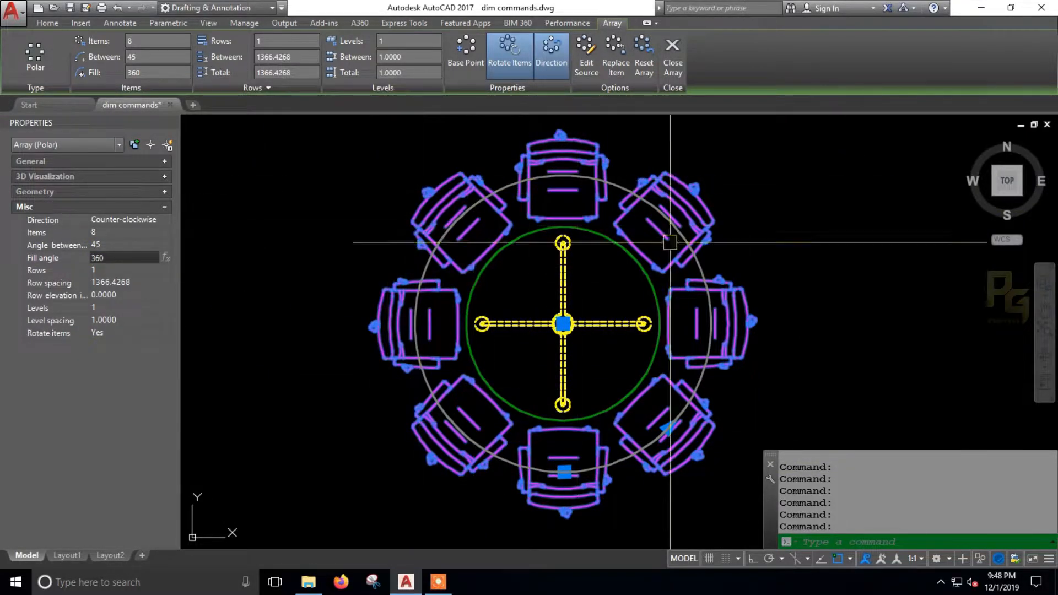
pyautogui.write('270')
pyautogui.press('Tab')
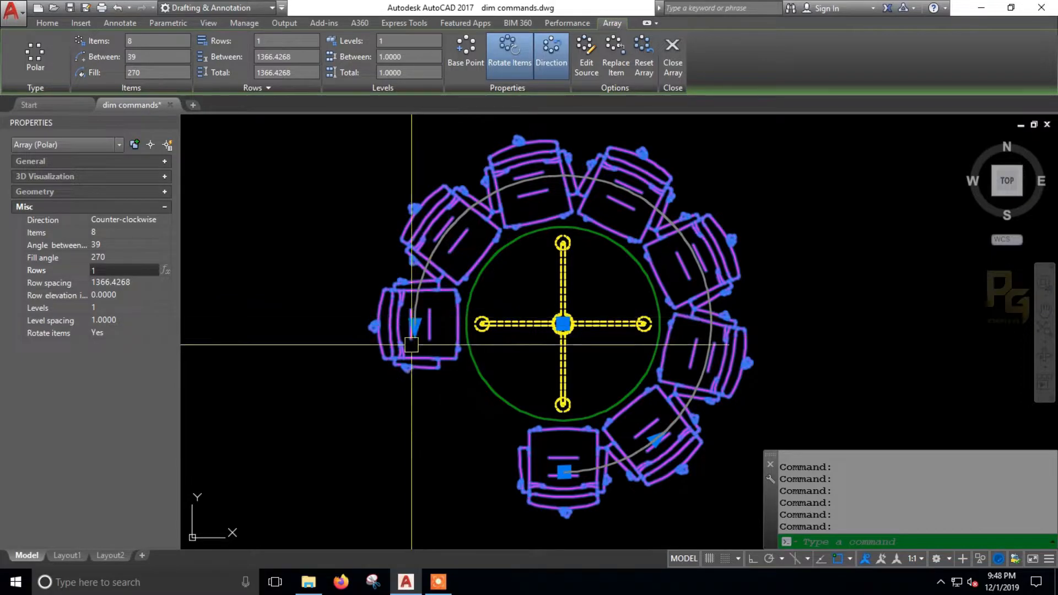
pyautogui.click(99, 231)
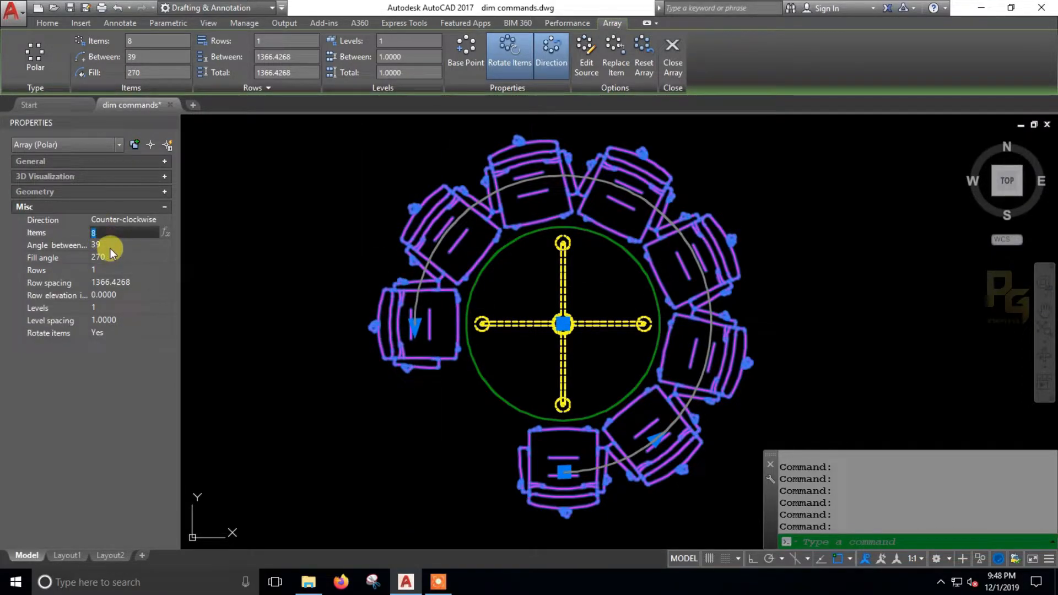
pyautogui.write('6')
pyautogui.press('Tab')
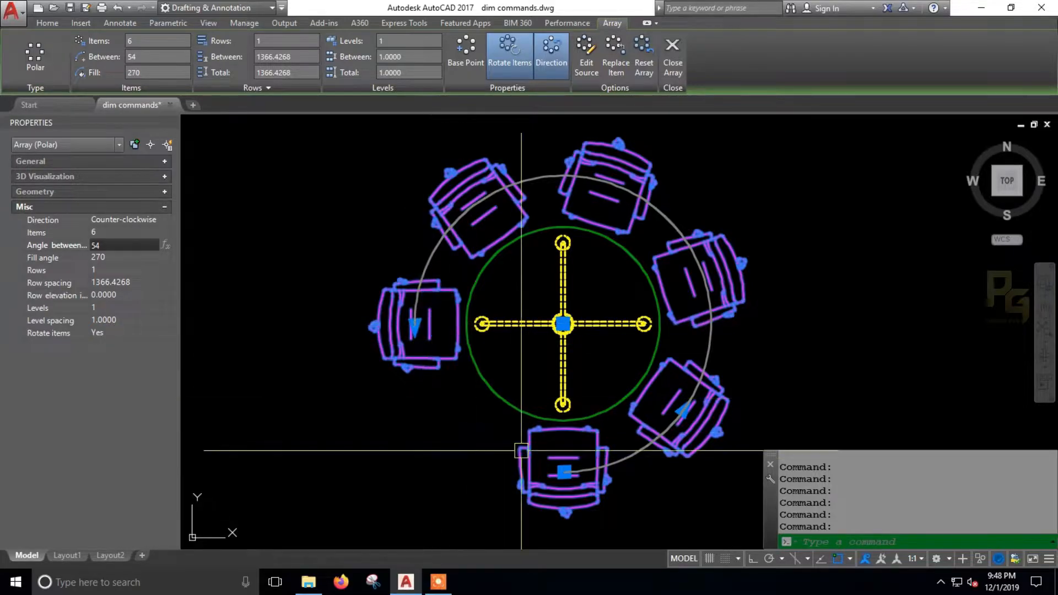
# Try an item count of 9 and a fill angle of 180 degrees for the polar chair array
pyautogui.click(110, 231)
pyautogui.write('9')
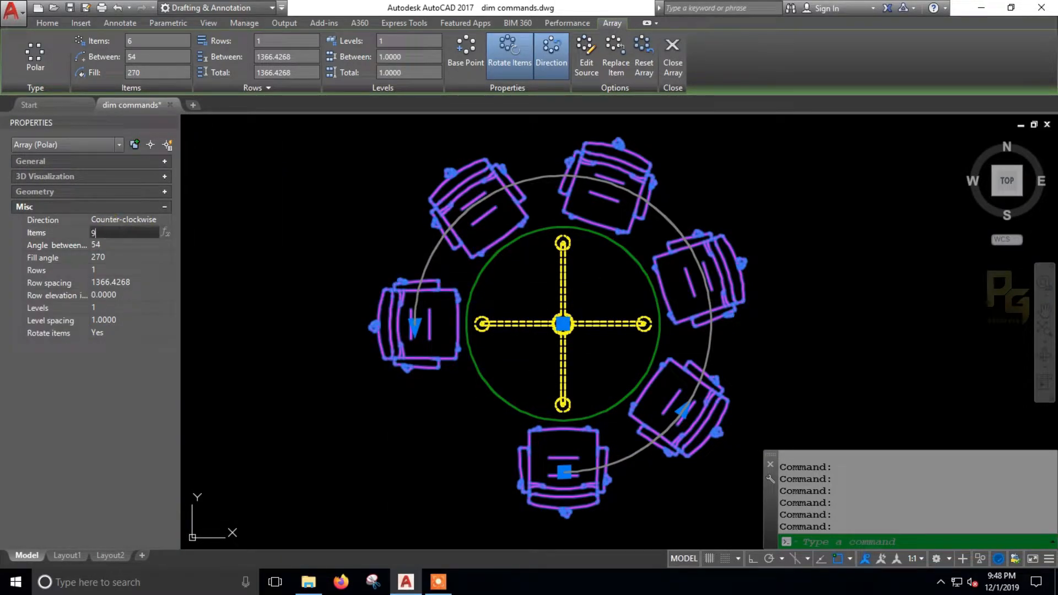
pyautogui.press('Tab')
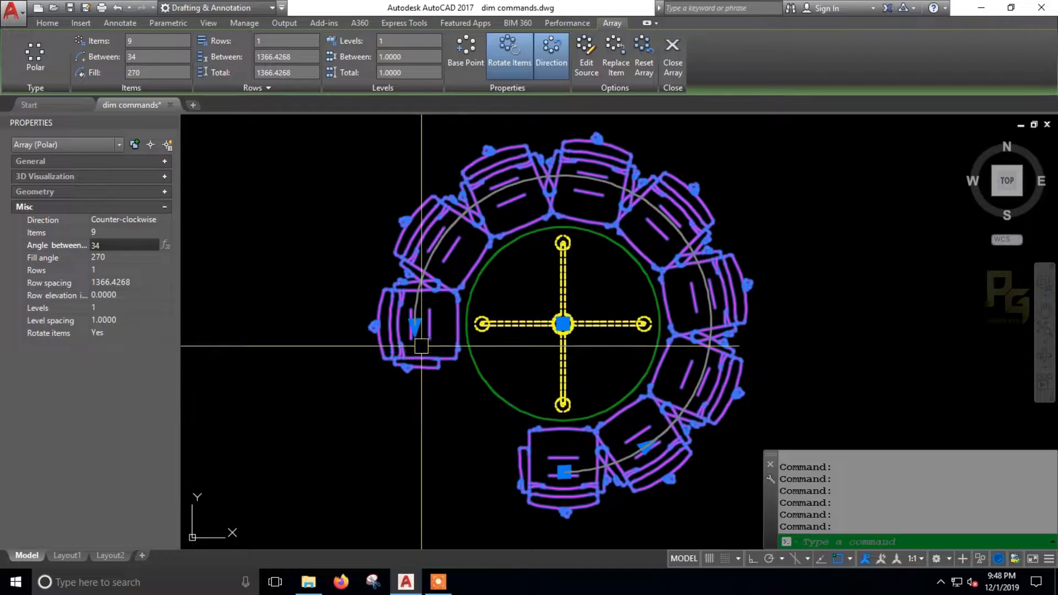
pyautogui.click(109, 254)
pyautogui.write('180')
pyautogui.press('Tab')
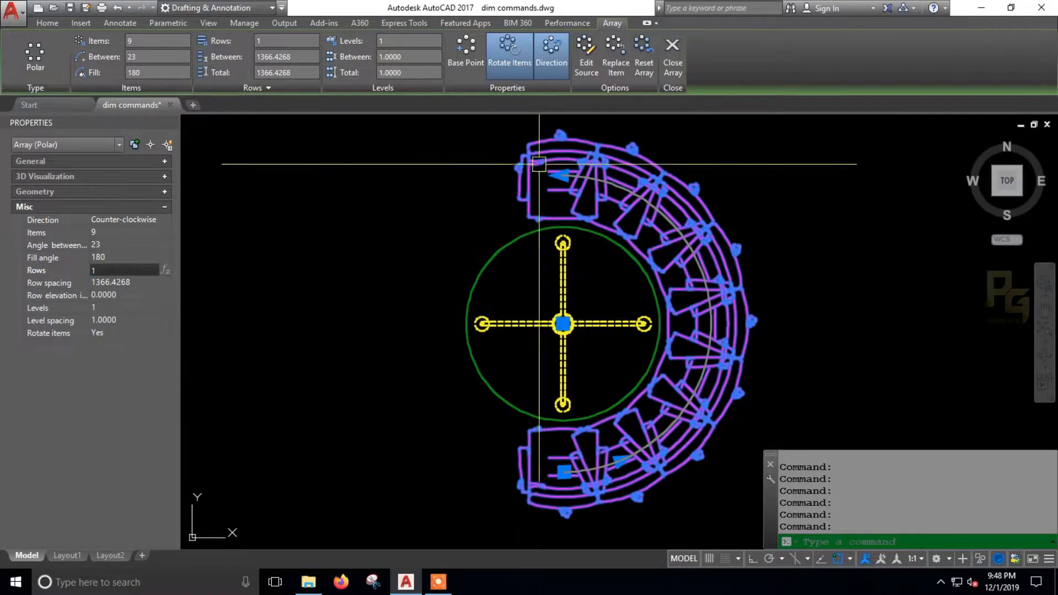
pyautogui.press('Escape')
pyautogui.write('p')
pyautogui.press('Return')
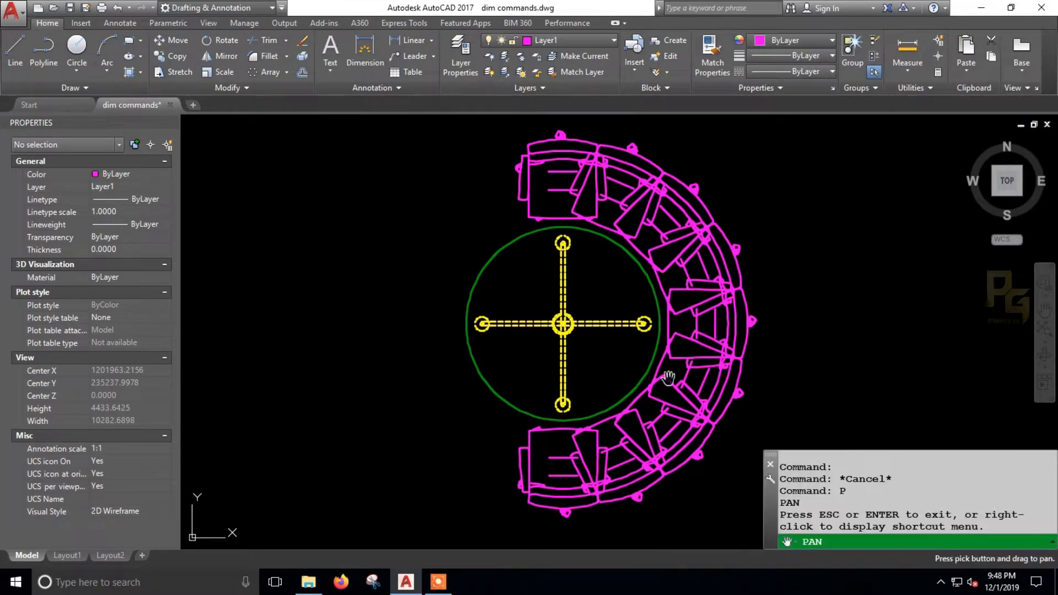
pyautogui.press('Escape')
# Set the polar chair array's item count to 6 and its fill angle to 360 degrees
pyautogui.click(530, 442)
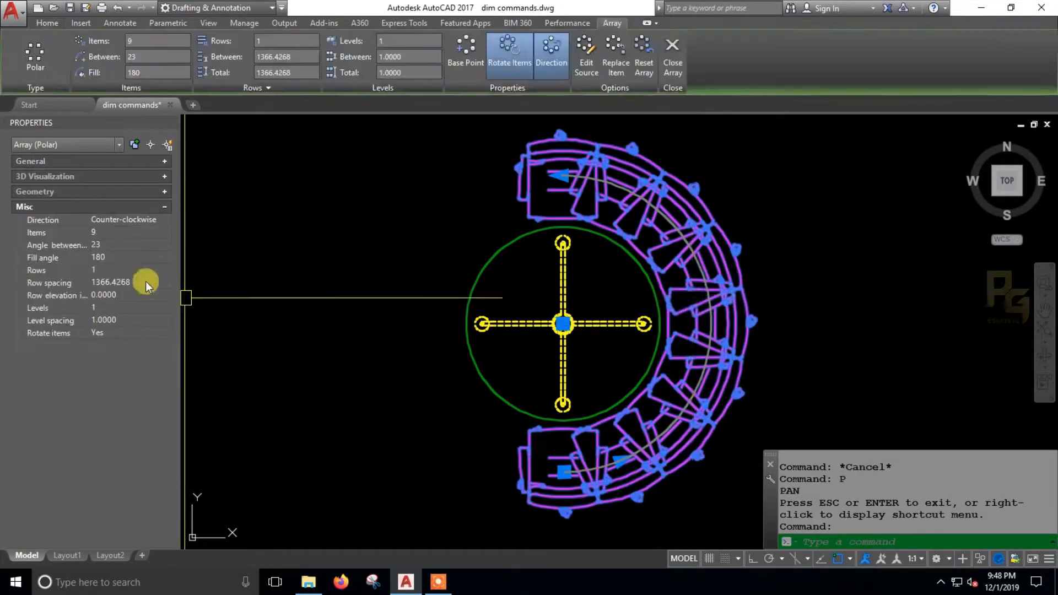
pyautogui.click(115, 244)
pyautogui.click(104, 232)
pyautogui.write('6')
pyautogui.click(111, 244)
pyautogui.click(112, 256)
pyautogui.write('360')
pyautogui.press('Return')
pyautogui.press('Escape')
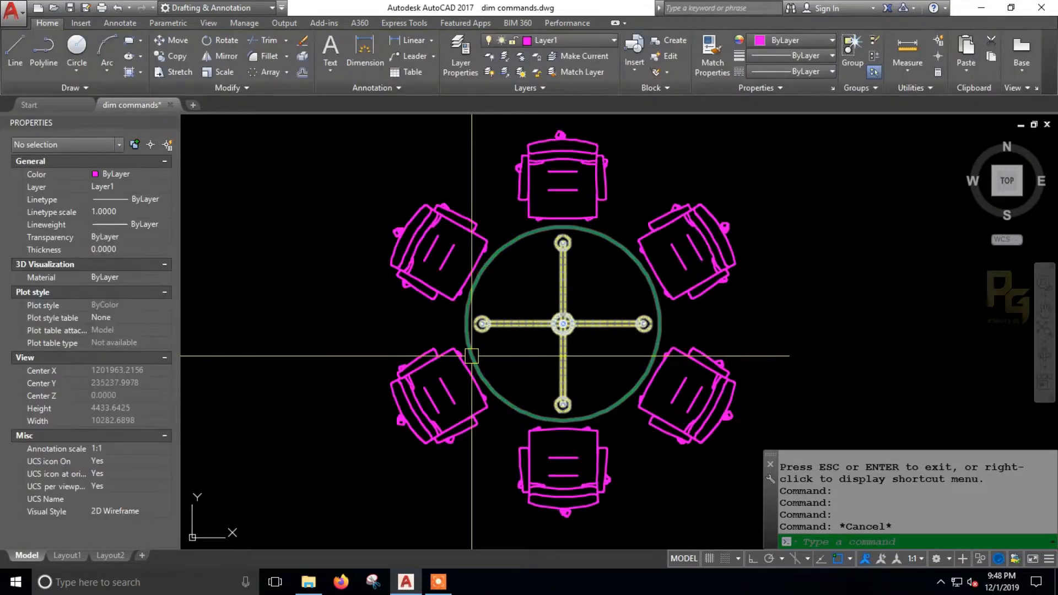
# Try 2 rows for the polar chair array around the table
pyautogui.click(430, 364)
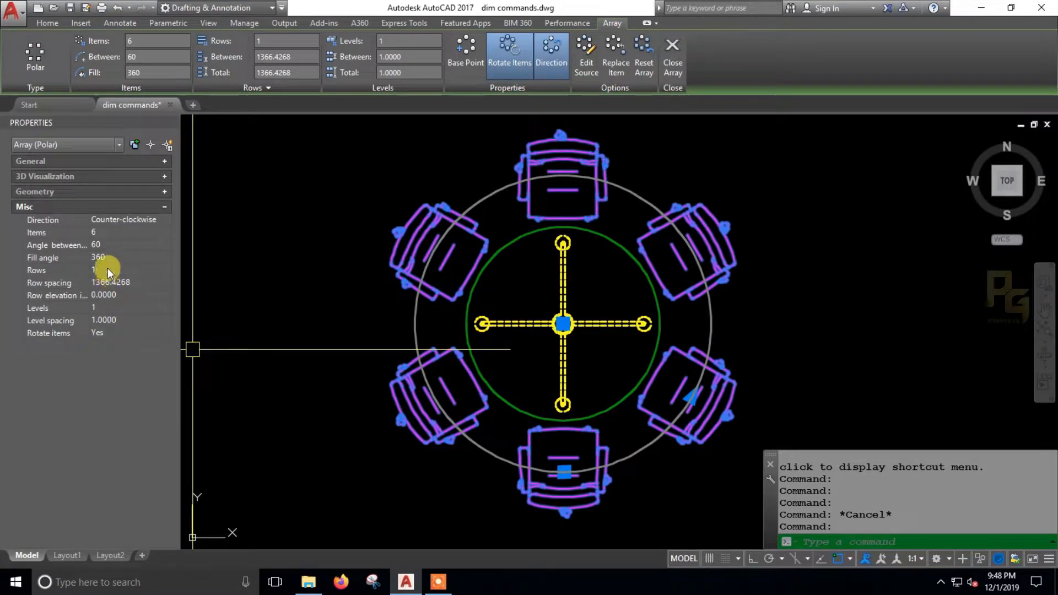
pyautogui.click(108, 269)
pyautogui.moveTo(147, 270); pyautogui.dragTo(55, 273)
pyautogui.write('2')
pyautogui.press('Tab')
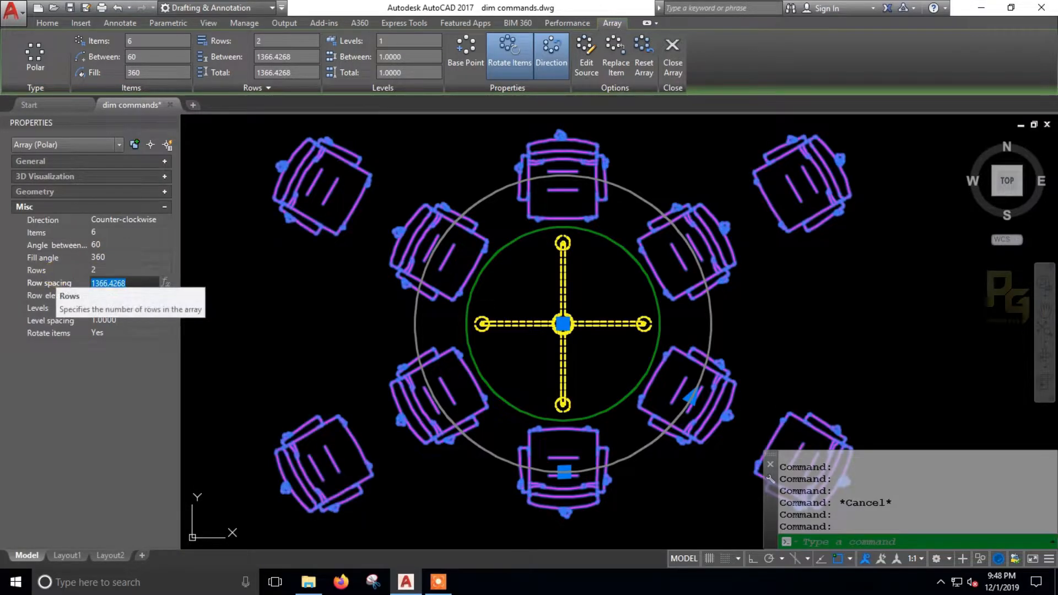
pyautogui.scroll(-4, 368, 292)
pyautogui.scroll(2, 368, 292)
pyautogui.press('Escape')
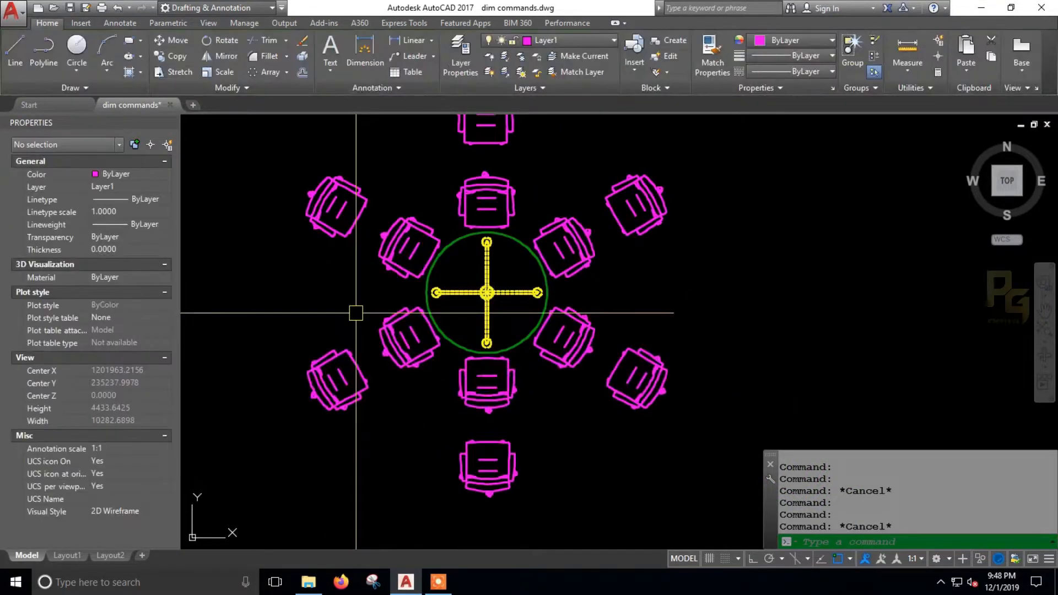
pyautogui.write('p')
pyautogui.press('Return')
pyautogui.moveTo(355, 413); pyautogui.dragTo(355, 446)
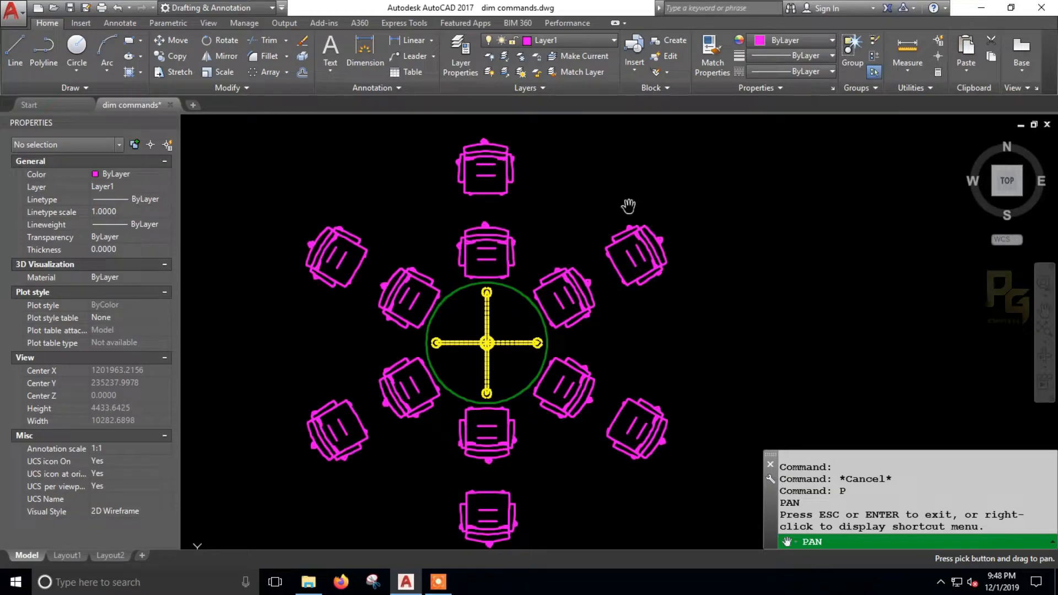
# Try 3 rows for the polar chair array around the table
pyautogui.press('Escape')
pyautogui.click(337, 247)
pyautogui.click(113, 270)
pyautogui.write('3')
pyautogui.press('Tab')
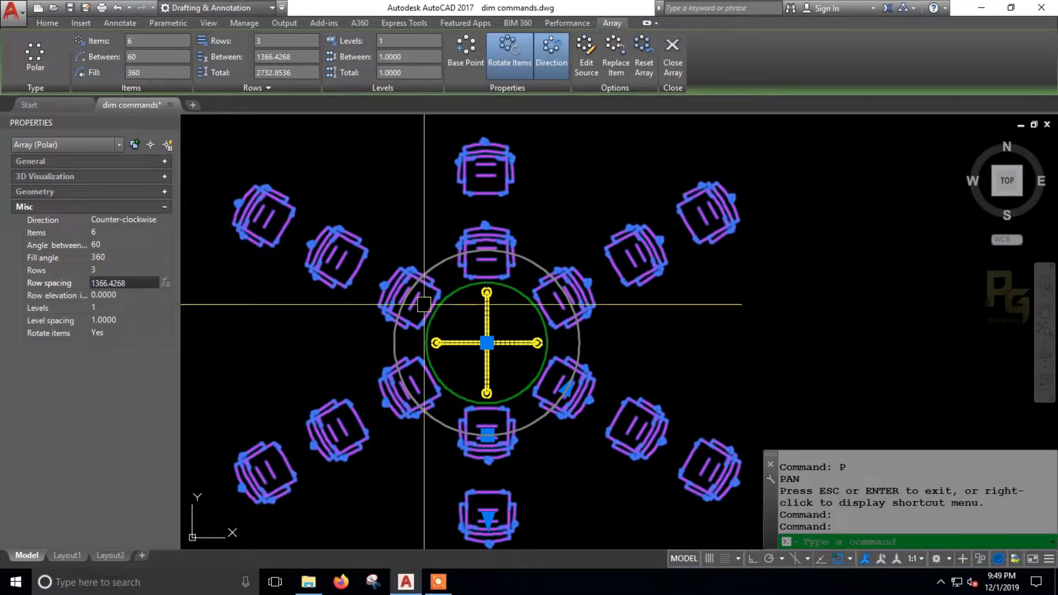
pyautogui.press('Escape')
pyautogui.scroll(-2, 441, 309)
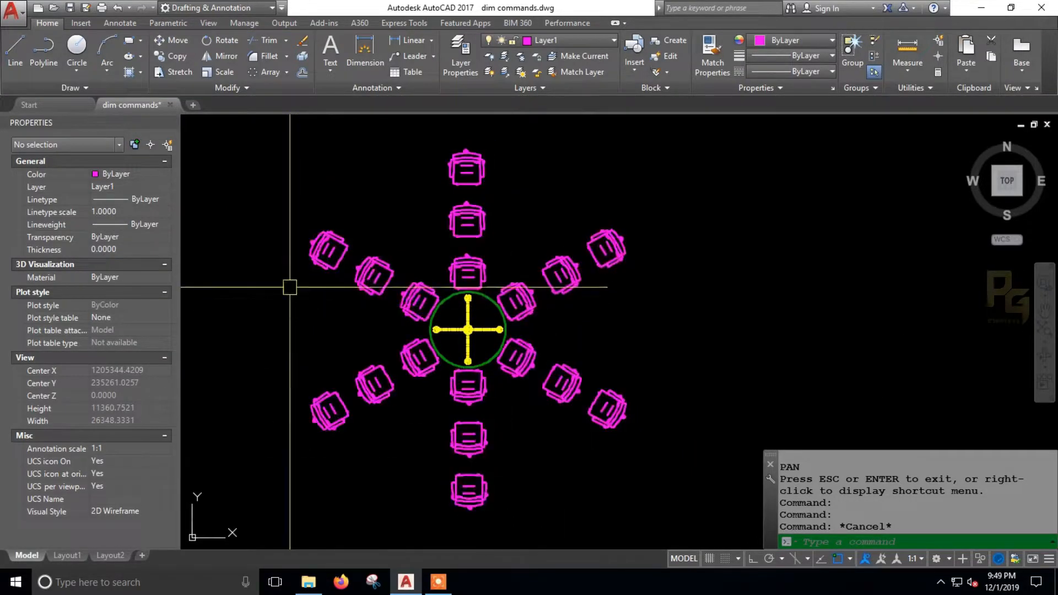
# Try a row spacing of 1500 for the polar chair array
pyautogui.scroll(2, 368, 404)
pyautogui.click(373, 384)
pyautogui.click(141, 283)
pyautogui.write('1500')
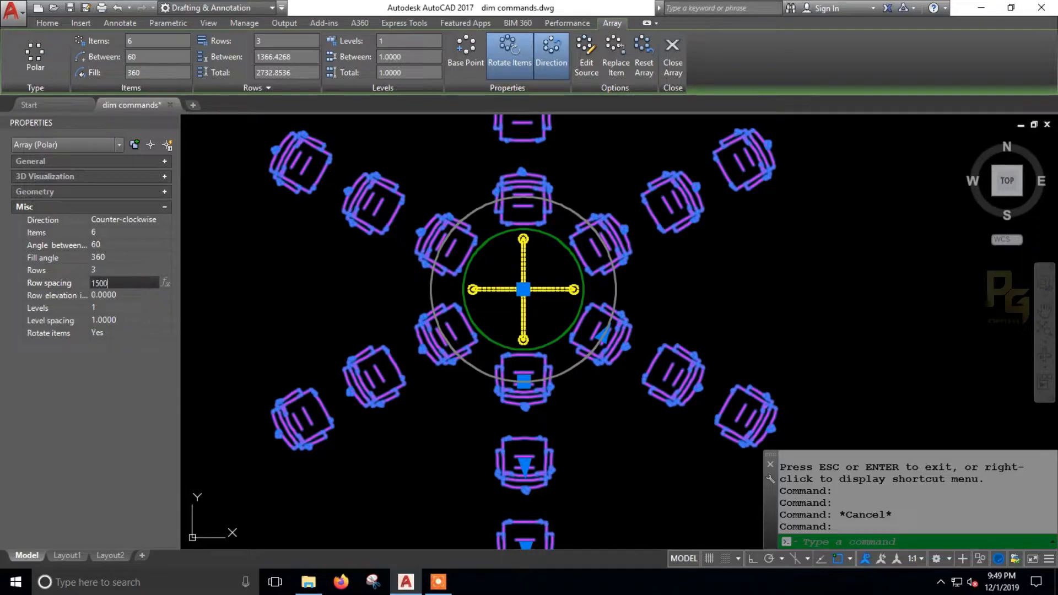
pyautogui.click(141, 291)
pyautogui.scroll(2, 376, 223)
pyautogui.press('Escape')
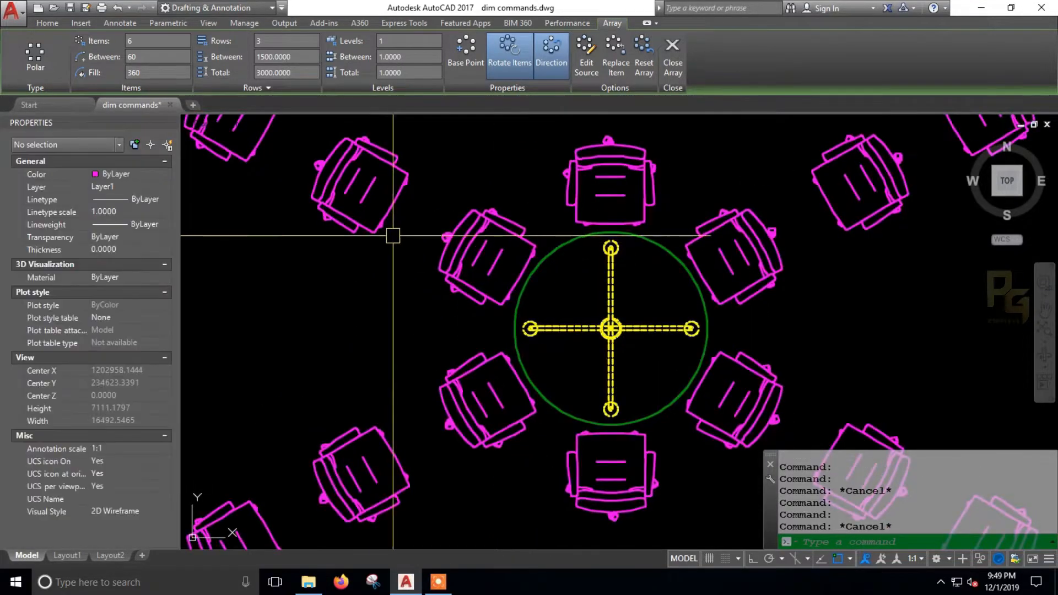
pyautogui.write('p')
pyautogui.press('Return')
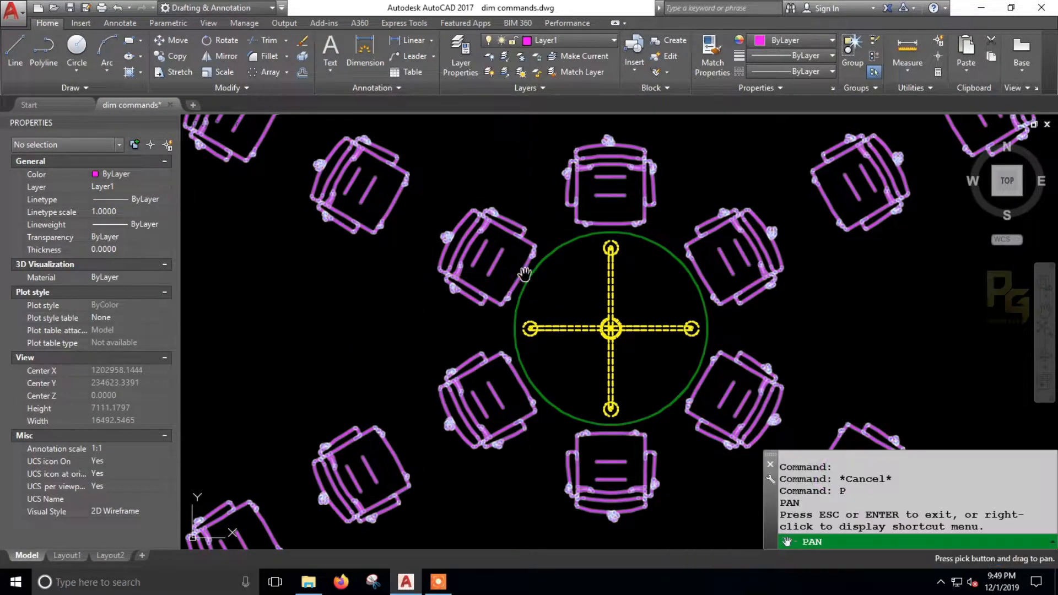
# Try a row spacing of 200 for the polar chair array, and set it to 2000 instead
pyautogui.click(393, 212)
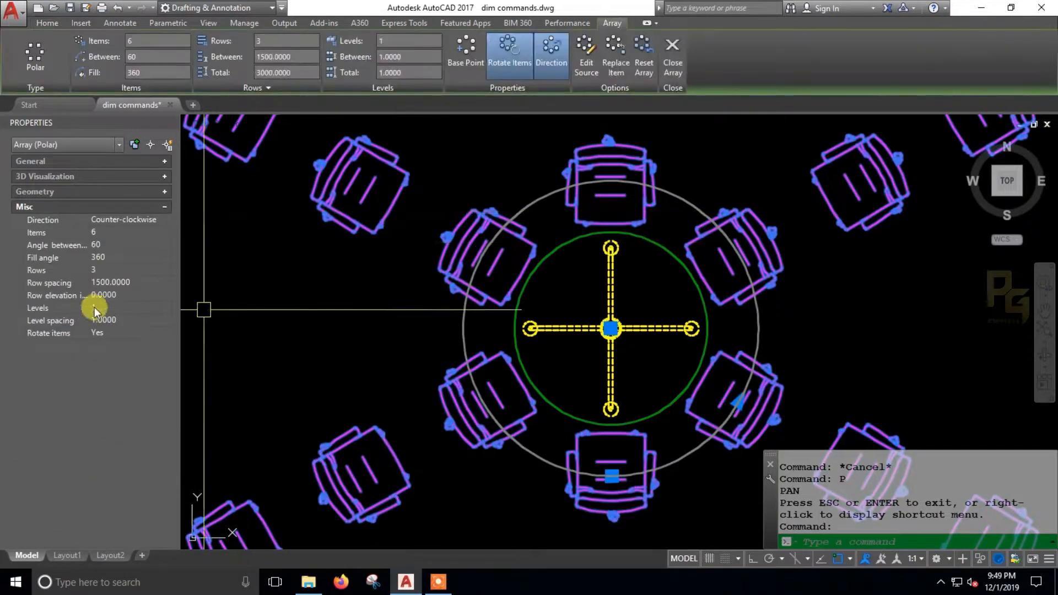
pyautogui.click(140, 282)
pyautogui.write('200')
pyautogui.press('Return')
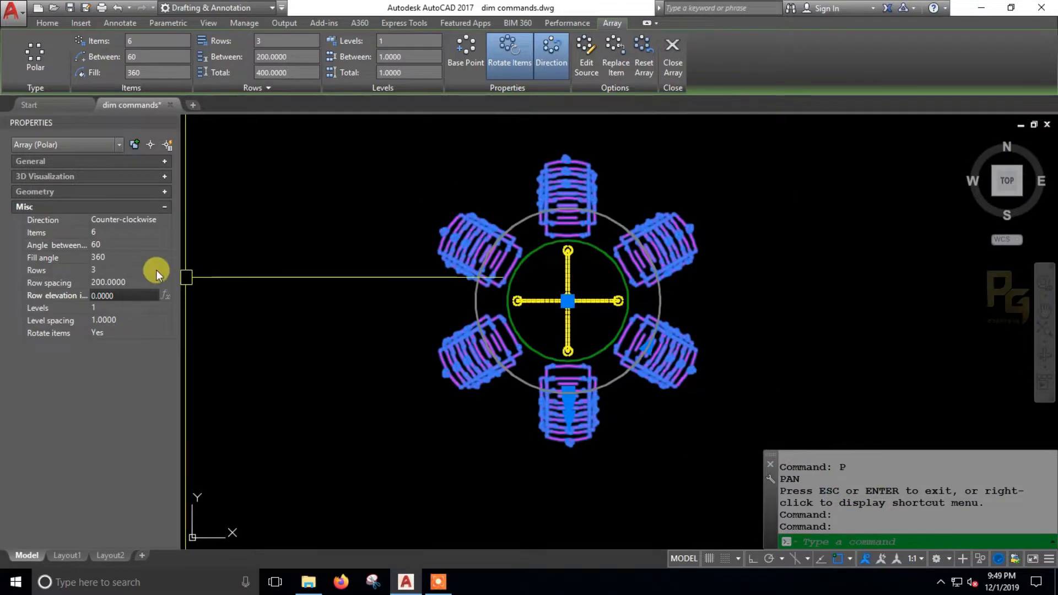
pyautogui.write('2000')
pyautogui.press('Tab')
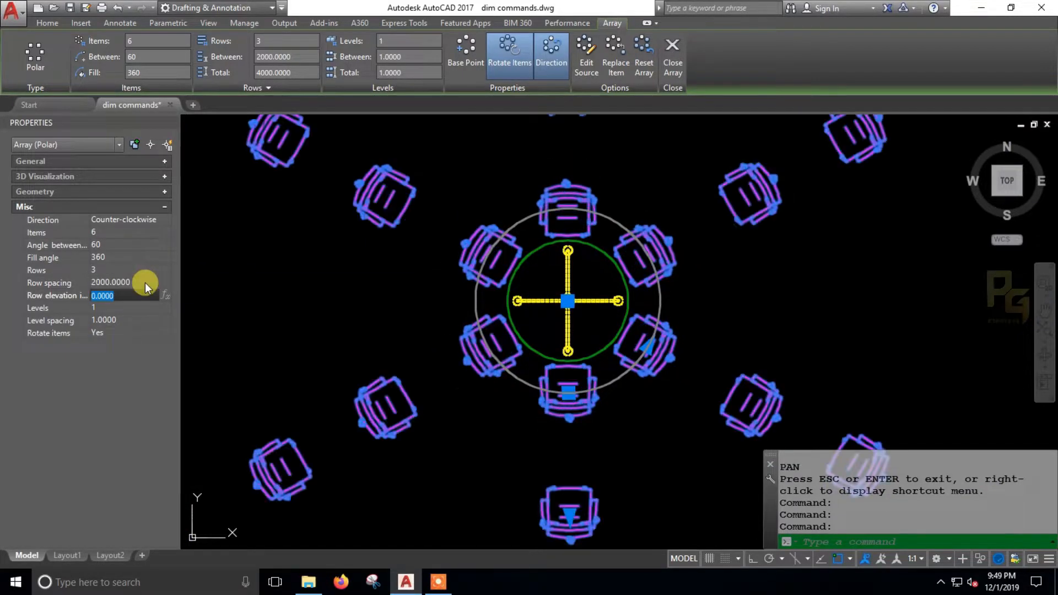
pyautogui.press('Escape')
pyautogui.moveTo(426, 332); pyautogui.dragTo(408, 384, button='middle')
pyautogui.scroll(-2, 409, 384)
pyautogui.click(387, 313)
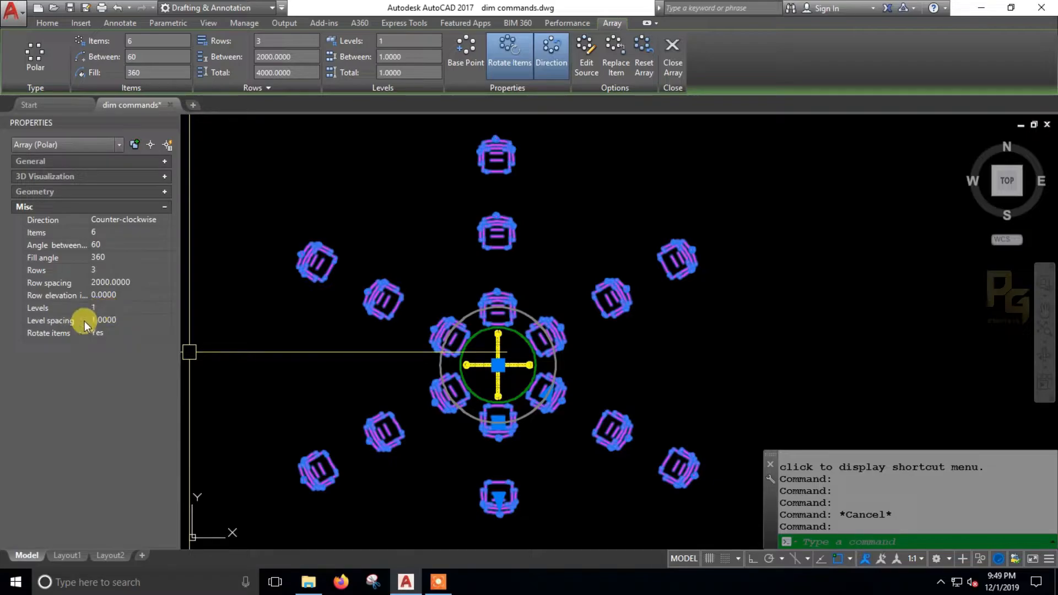
pyautogui.click(117, 334)
pyautogui.click(124, 333)
pyautogui.press('Escape')
pyautogui.scroll(2, 462, 436)
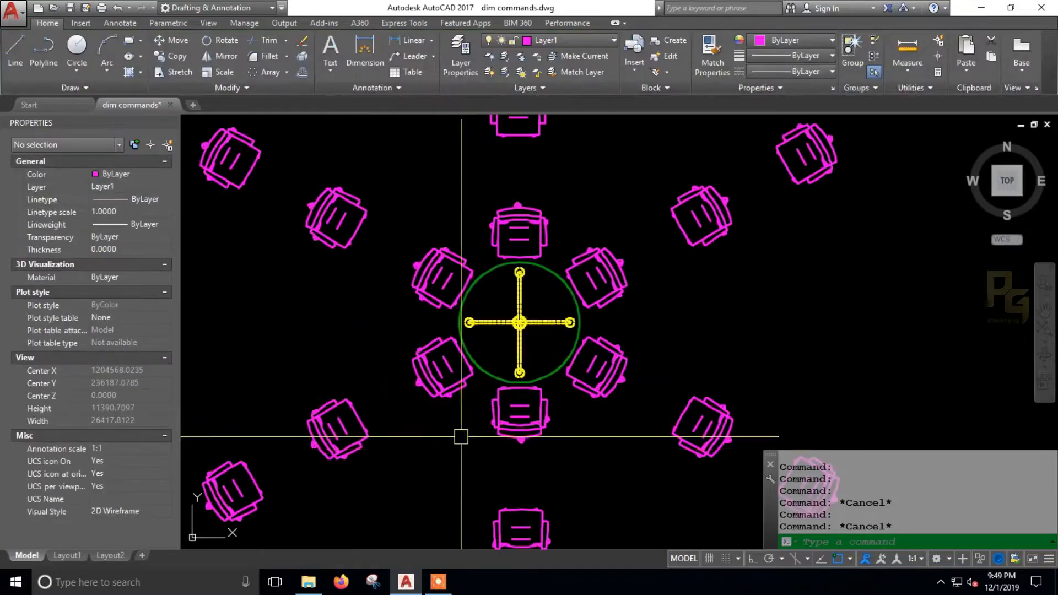
# Reduce the polar chair array to 1 row
pyautogui.click(542, 433)
pyautogui.click(108, 267)
pyautogui.write('1')
pyautogui.press('Tab')
pyautogui.scroll(2, 457, 427)
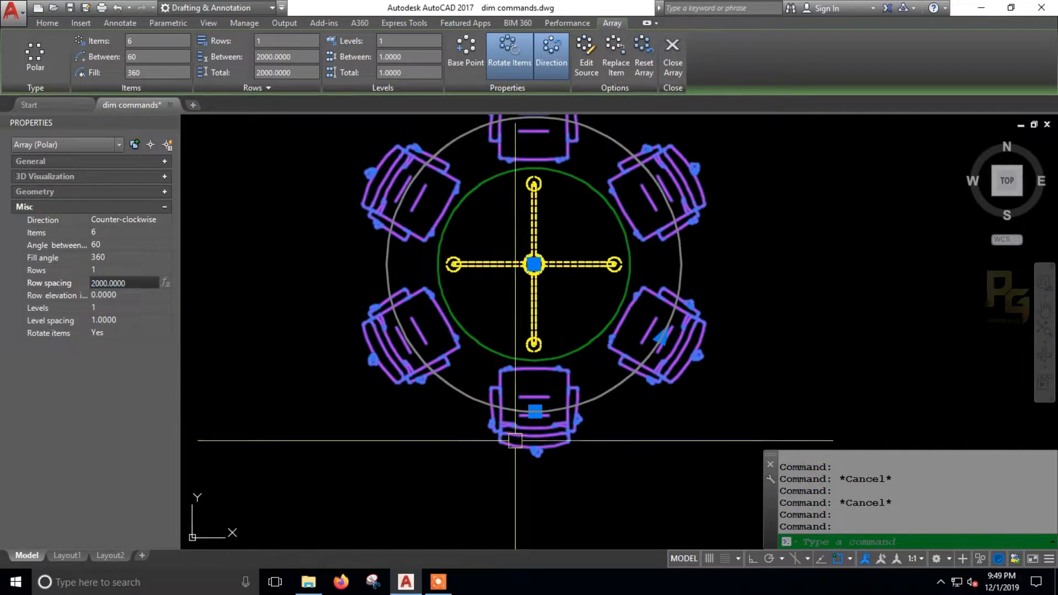
# Set Rotate items to No for the polar chair array
pyautogui.click(135, 335)
pyautogui.click(137, 335)
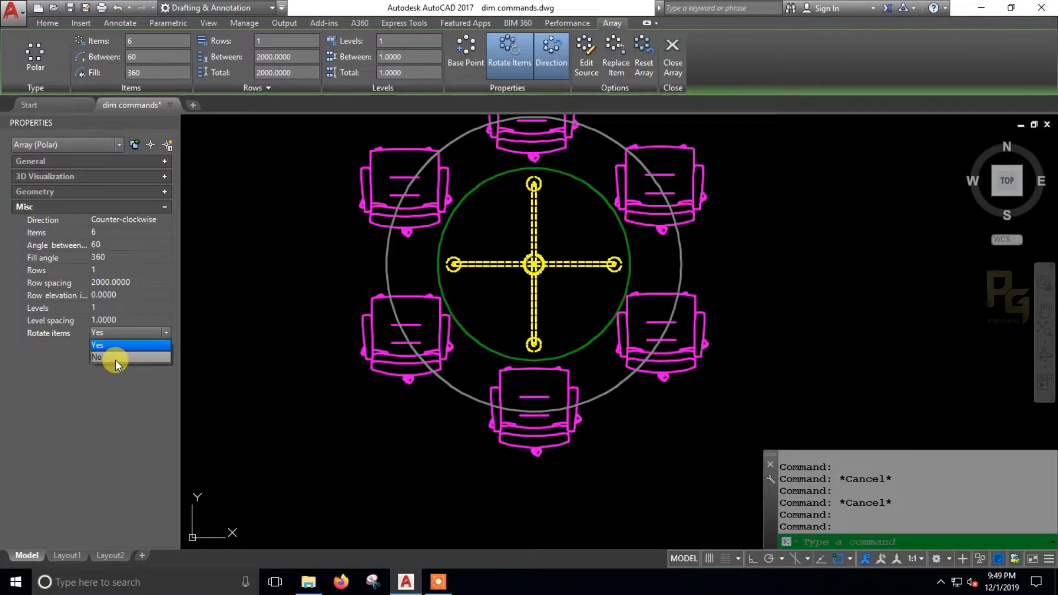
pyautogui.click(115, 357)
pyautogui.press('Escape')
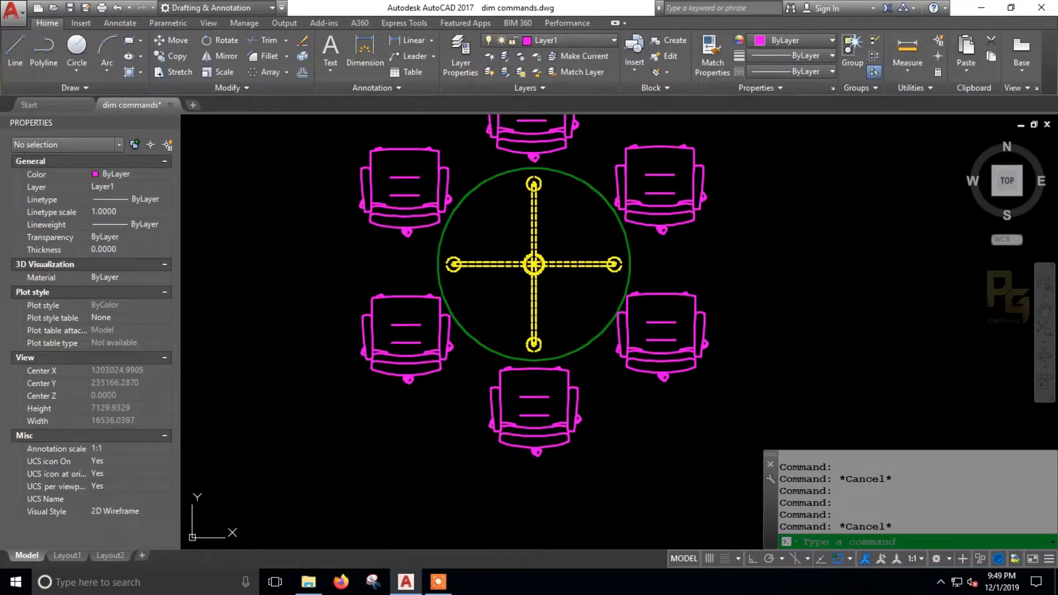
# Examine how the unrotated chairs face around the round table
pyautogui.write('p')
pyautogui.press('Return')
pyautogui.moveTo(610, 393); pyautogui.dragTo(579, 445)
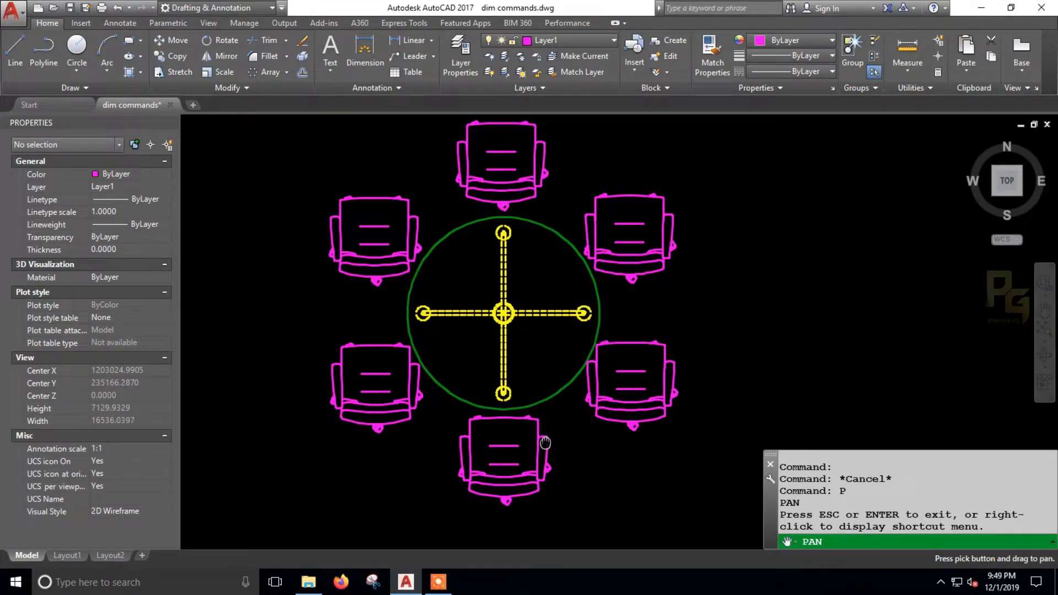
pyautogui.moveTo(531, 451); pyautogui.dragTo(527, 479)
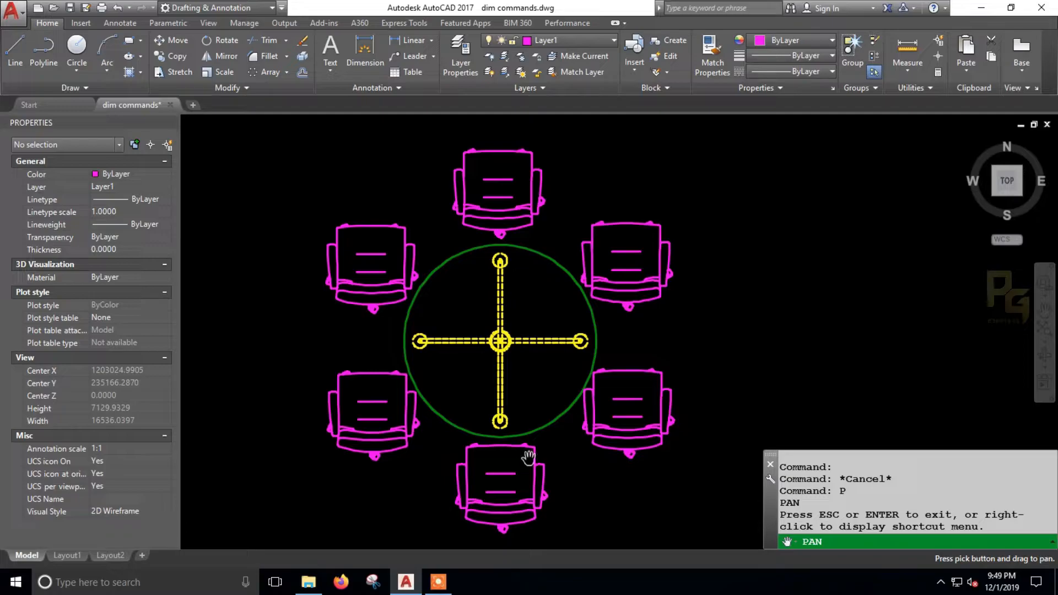
pyautogui.press('Escape')
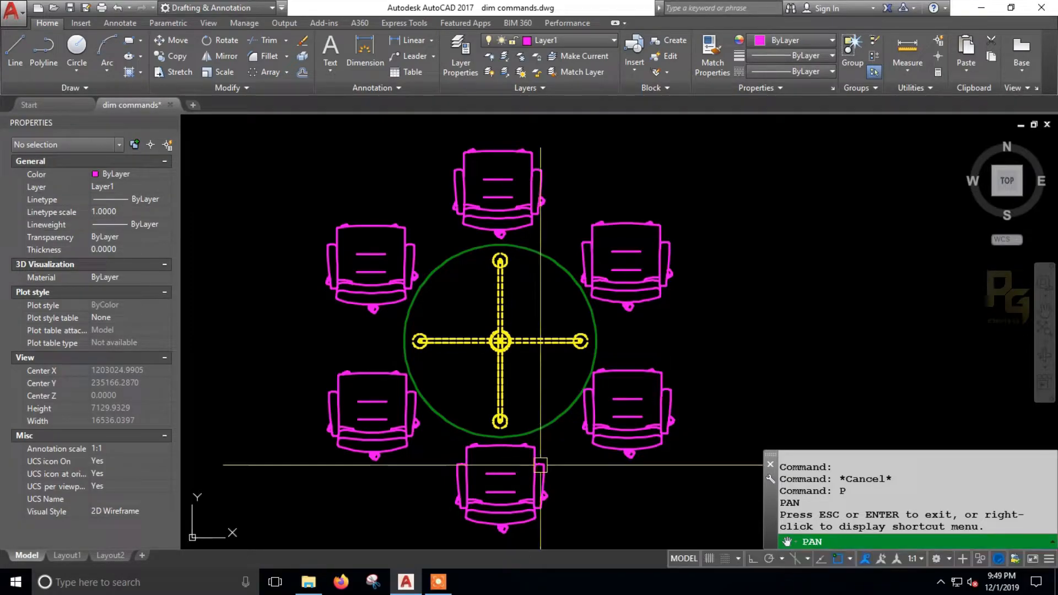
pyautogui.click(551, 494)
pyautogui.press('Escape')
pyautogui.write('p')
pyautogui.press('Return')
pyautogui.scroll(2, 464, 470)
pyautogui.moveTo(616, 434); pyautogui.dragTo(529, 543)
pyautogui.moveTo(529, 271)
pyautogui.mouseDown()
pyautogui.moveTo(556, 355)
pyautogui.moveTo(716, 259)
pyautogui.mouseUp()
pyautogui.moveTo(577, 515)
pyautogui.mouseDown()
pyautogui.moveTo(636, 316)
pyautogui.moveTo(505, 283)
pyautogui.mouseUp()
pyautogui.press('Escape')
# Copy the polar chair array horizontally to the right of the round table with Ortho on
pyautogui.click(605, 353)
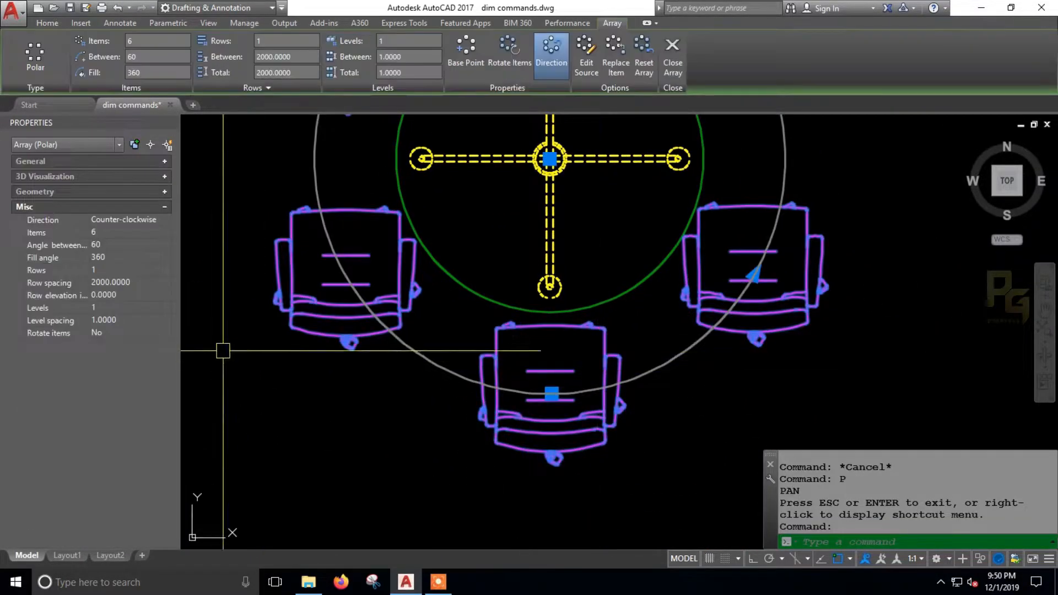
pyautogui.scroll(-2, 373, 352)
pyautogui.write('co')
pyautogui.press('Return')
pyautogui.click(490, 435)
pyautogui.scroll(-4, 533, 425)
pyautogui.moveTo(604, 427); pyautogui.dragTo(502, 417, button='middle')
pyautogui.press('F8')
pyautogui.click(645, 413)
pyautogui.press('Escape')
# Set Rotate items to Yes for the copied chair array and compare it with the unrotated original
pyautogui.click(644, 414)
pyautogui.scroll(2, 644, 413)
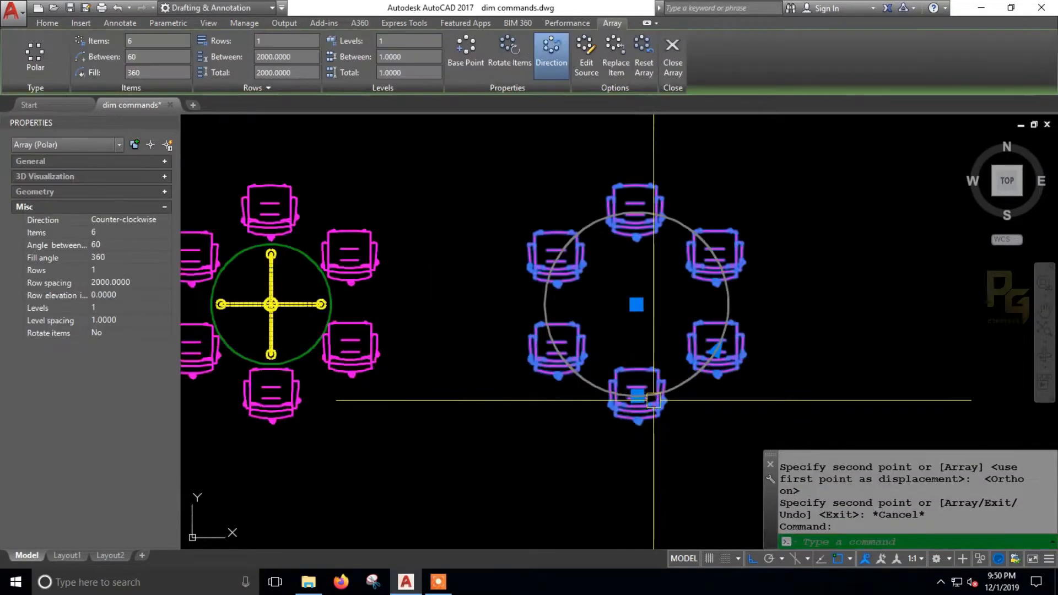
pyautogui.click(148, 331)
pyautogui.click(115, 343)
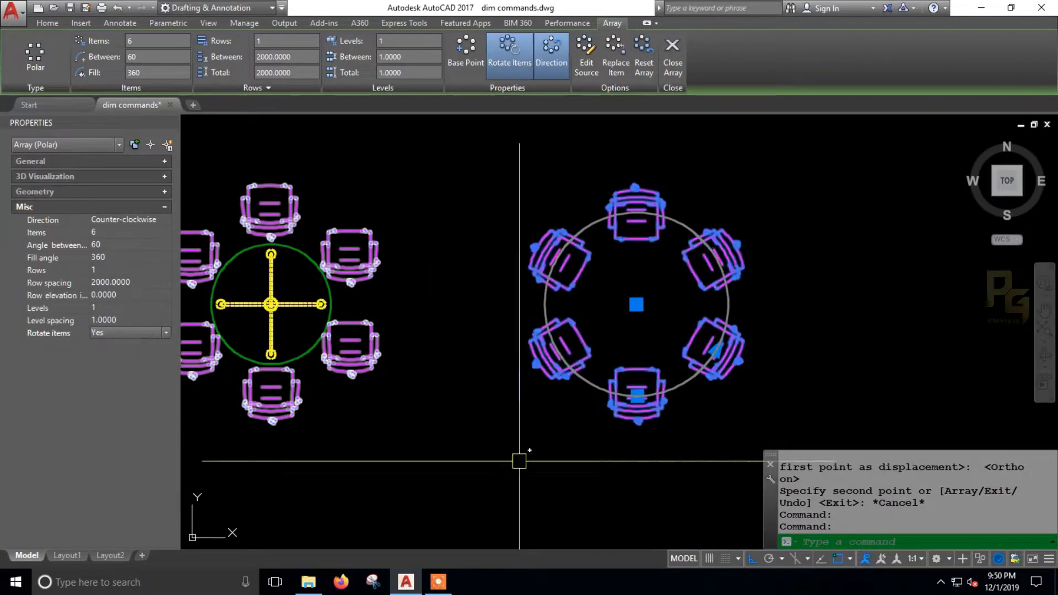
pyautogui.press('Escape')
pyautogui.write('p')
pyautogui.press('Return')
pyautogui.moveTo(652, 448)
pyautogui.mouseDown()
pyautogui.moveTo(691, 465)
pyautogui.moveTo(741, 454)
pyautogui.mouseUp()
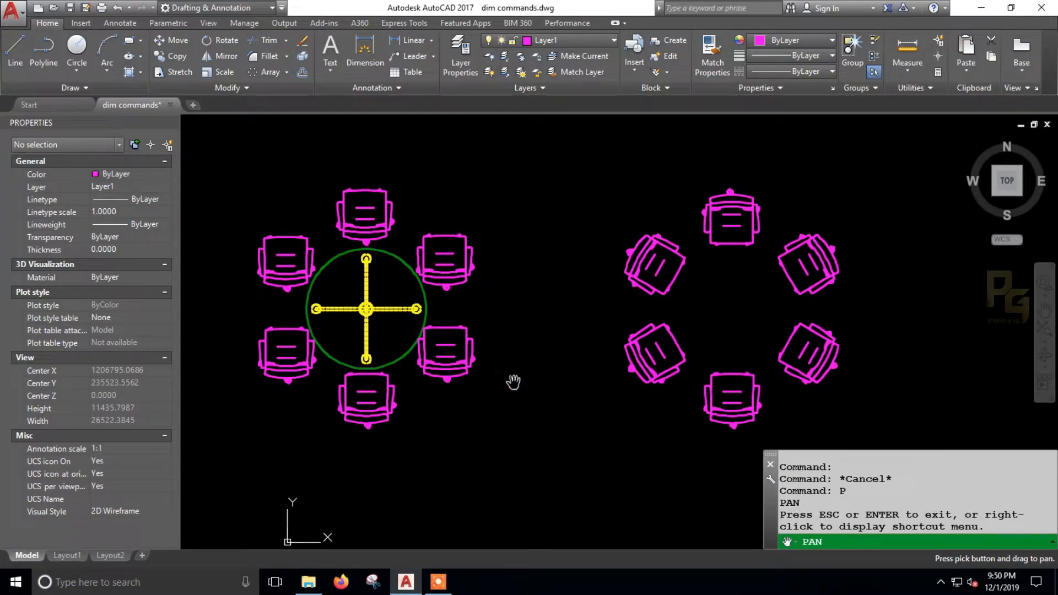
pyautogui.moveTo(537, 336)
pyautogui.mouseDown()
pyautogui.moveTo(539, 361)
pyautogui.moveTo(557, 369)
pyautogui.moveTo(552, 301)
pyautogui.mouseUp()
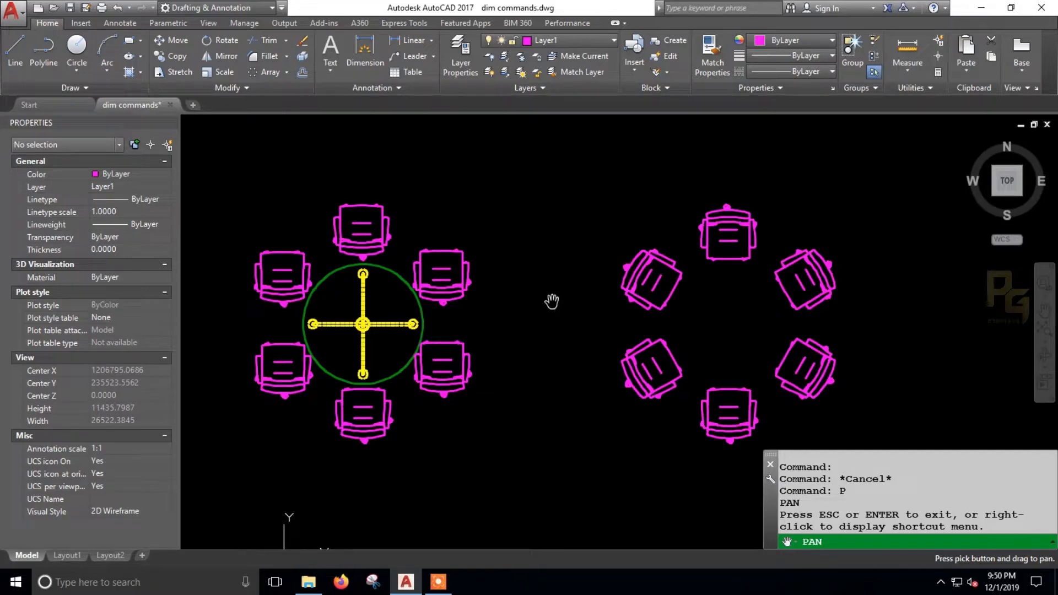
pyautogui.rightClick(552, 302)
pyautogui.click(554, 307)
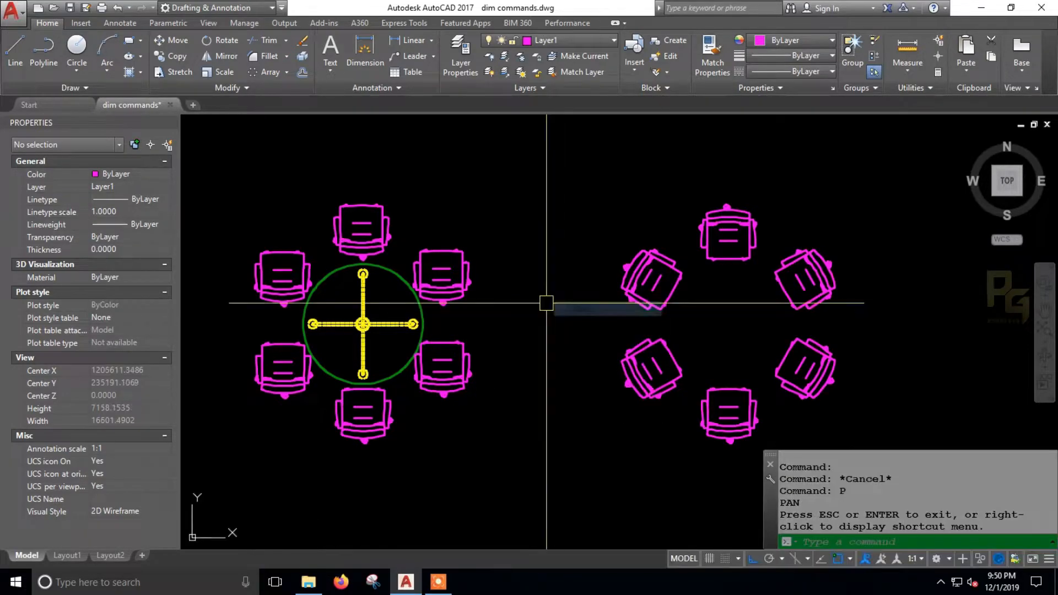
# Locate the rectangular chair array beside the four-chair table and examine its column and row properties
pyautogui.write('p')
pyautogui.press('Return')
pyautogui.scroll(-3, 549, 307)
pyautogui.moveTo(562, 276); pyautogui.dragTo(550, 422)
pyautogui.moveTo(509, 282); pyautogui.dragTo(635, 452)
pyautogui.moveTo(408, 308); pyautogui.dragTo(349, 280)
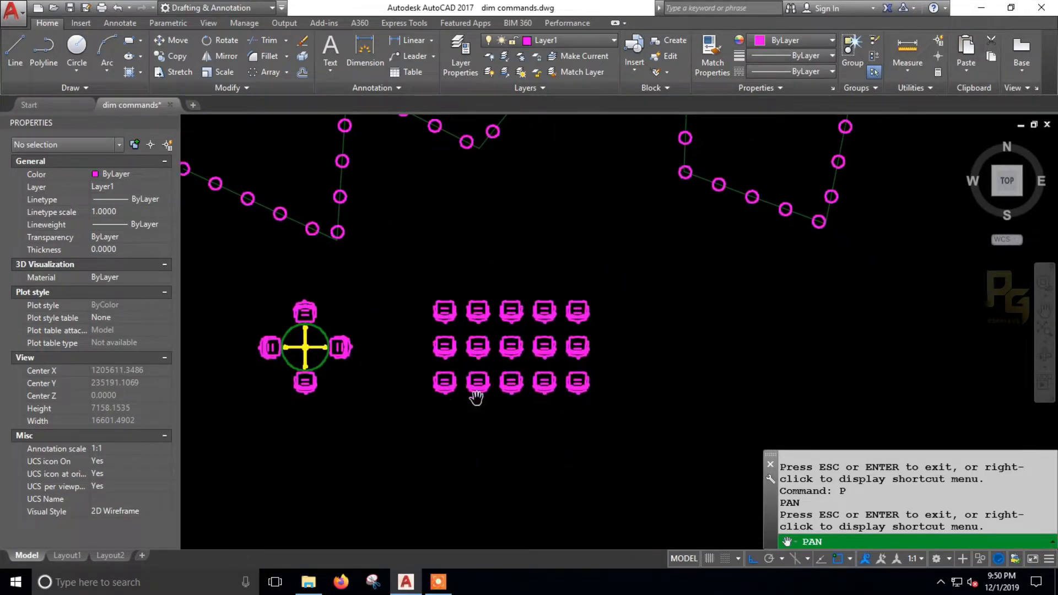
pyautogui.press('Escape')
pyautogui.moveTo(491, 409); pyautogui.dragTo(472, 323, button='middle')
pyautogui.scroll(2, 404, 214)
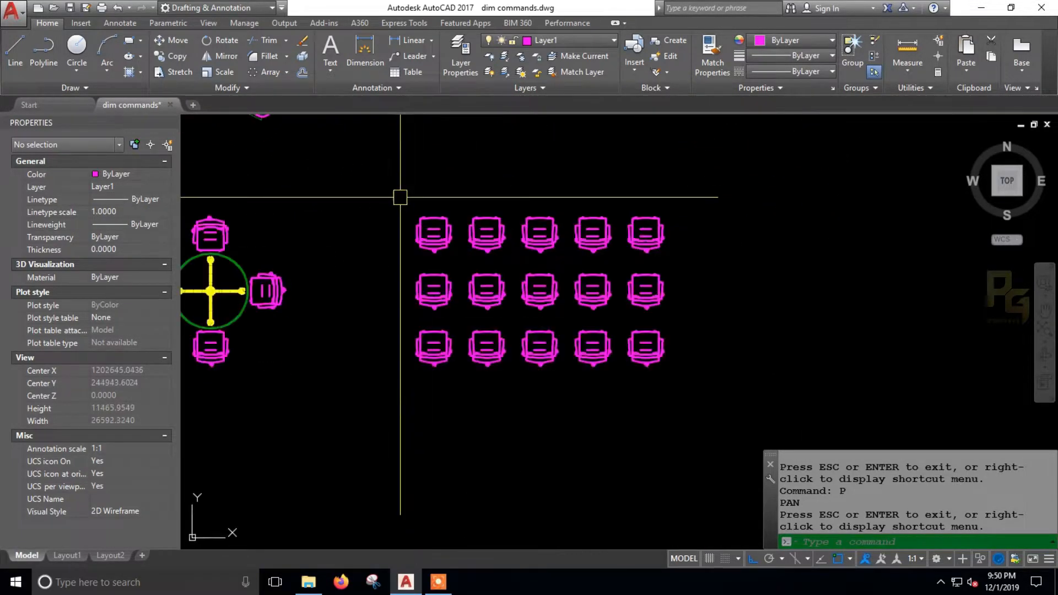
pyautogui.click(402, 190)
pyautogui.click(752, 412)
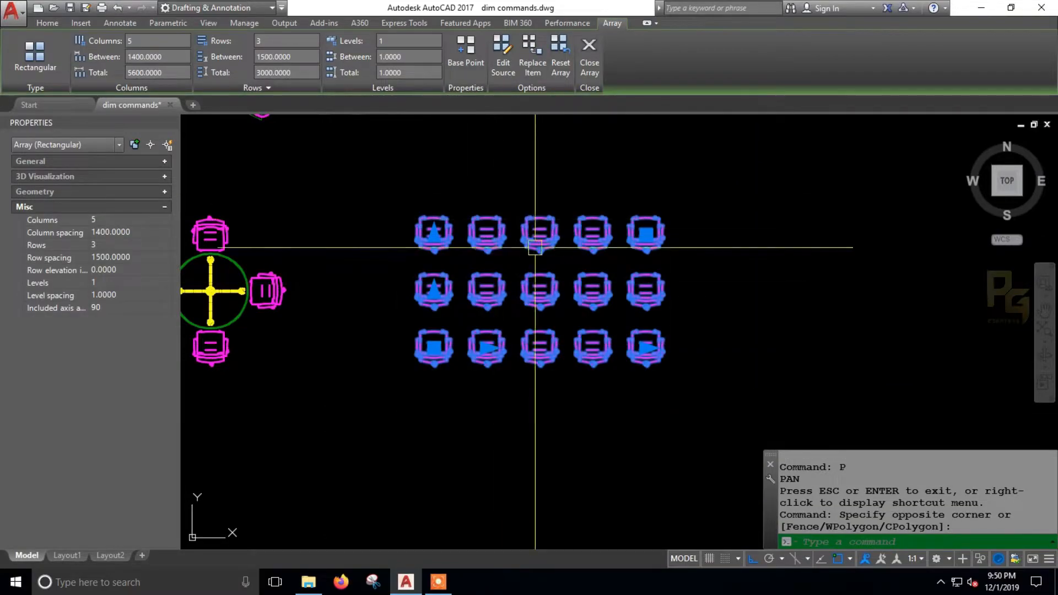
pyautogui.press('Escape')
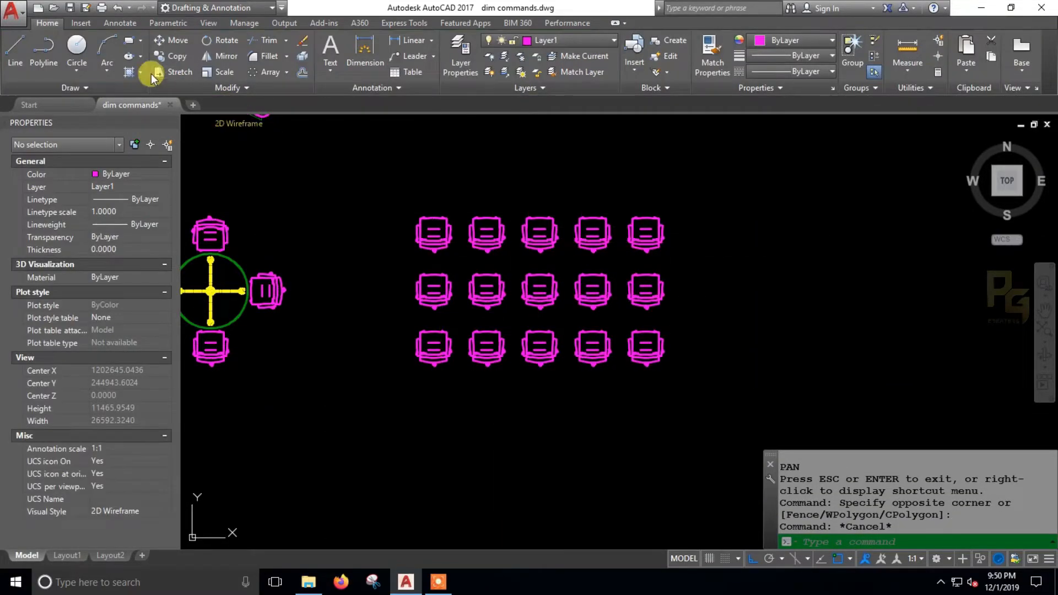
pyautogui.click(287, 74)
pyautogui.press('Escape')
pyautogui.press('Escape')
# Copy the rectangular chair array to the empty area right of the two polar chair arrays with Ortho off
pyautogui.scroll(-2, 442, 177)
pyautogui.moveTo(567, 362); pyautogui.dragTo(496, 248, button='middle')
pyautogui.click(416, 187)
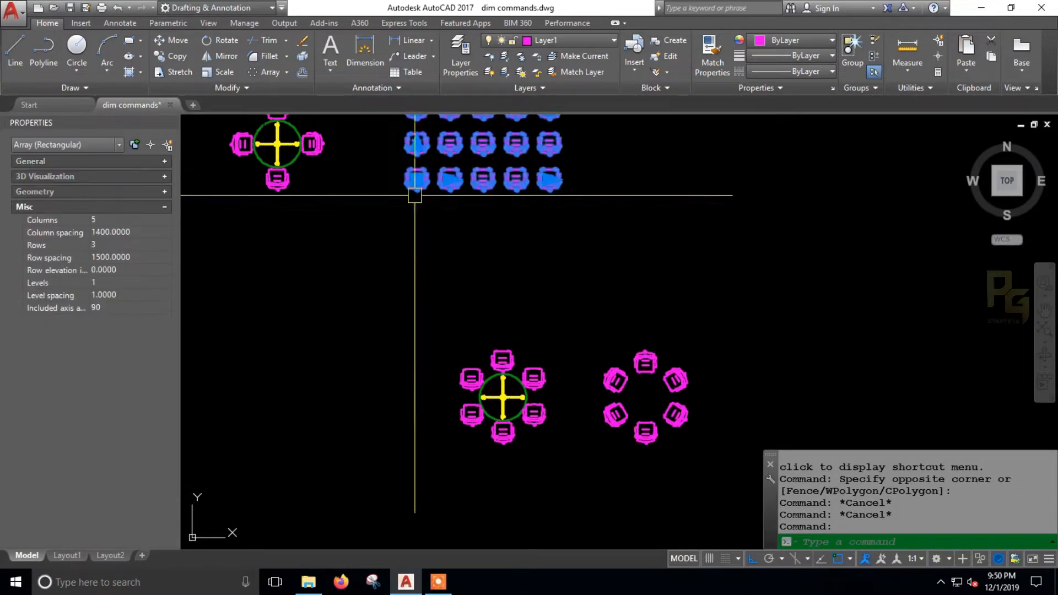
pyautogui.write('co')
pyautogui.press('Return')
pyautogui.click(438, 219)
pyautogui.moveTo(622, 275); pyautogui.dragTo(456, 310, button='middle')
pyautogui.press('F8')
pyautogui.click(640, 409)
pyautogui.press('Escape')
# Explode the copied rectangular chair array into separate chair blocks
pyautogui.click(649, 367)
pyautogui.scroll(2, 649, 394)
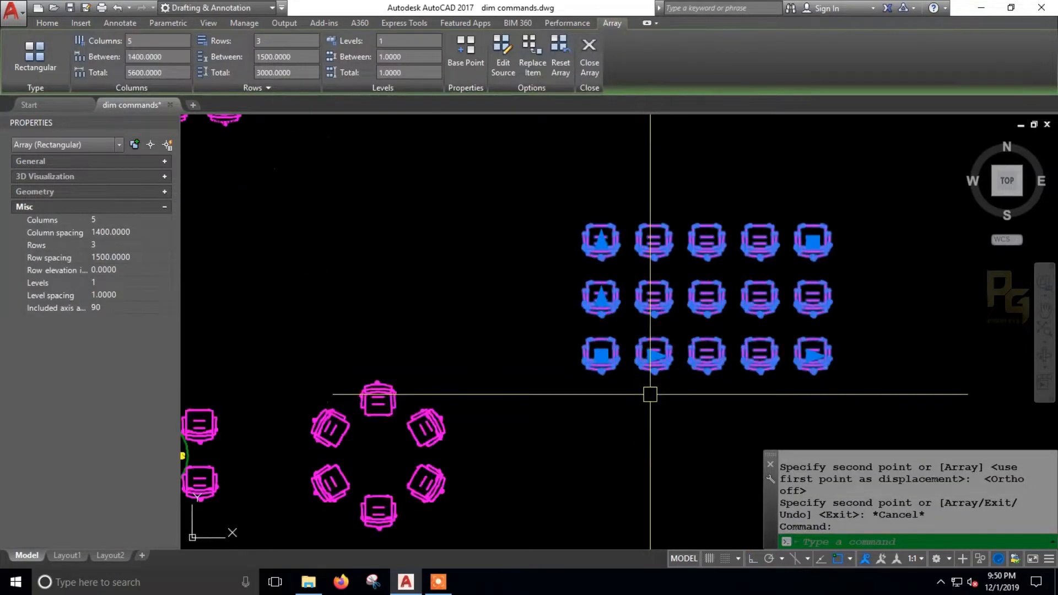
pyautogui.write('x')
pyautogui.press('Return')
# Erase the exploded chair blocks so that only a single chair is left
pyautogui.click(638, 200)
pyautogui.click(848, 396)
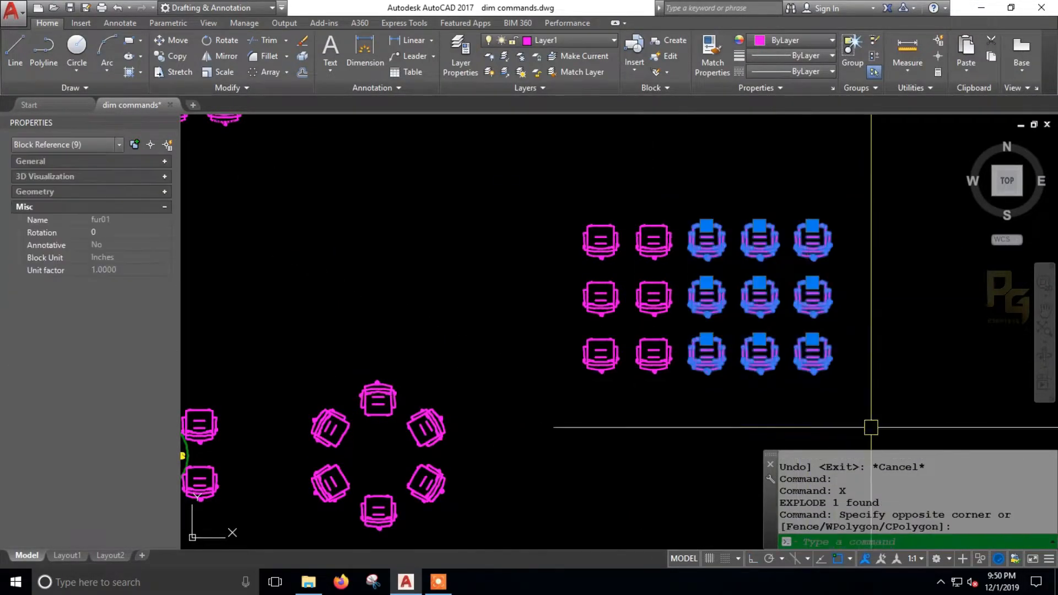
pyautogui.click(664, 187)
pyautogui.click(569, 300)
pyautogui.write('e')
pyautogui.press('Return')
pyautogui.click(654, 354)
pyautogui.write('e')
pyautogui.press('Return')
# Create an associative rectangular array of the remaining chair with 4 columns and 3 rows
pyautogui.write('p')
pyautogui.press('Return')
pyautogui.scroll(4, 604, 361)
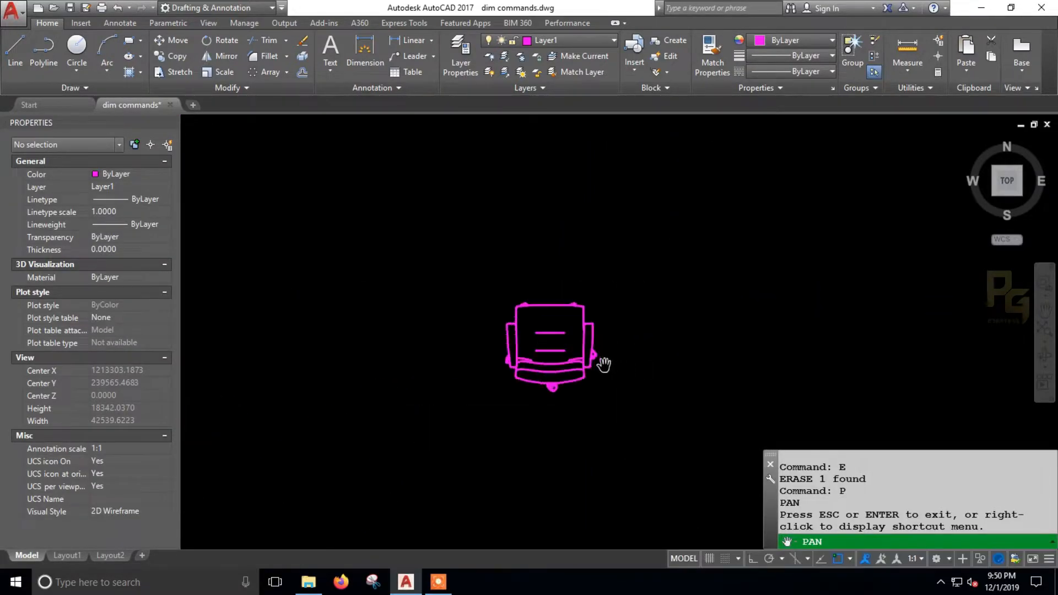
pyautogui.moveTo(526, 322); pyautogui.dragTo(486, 351)
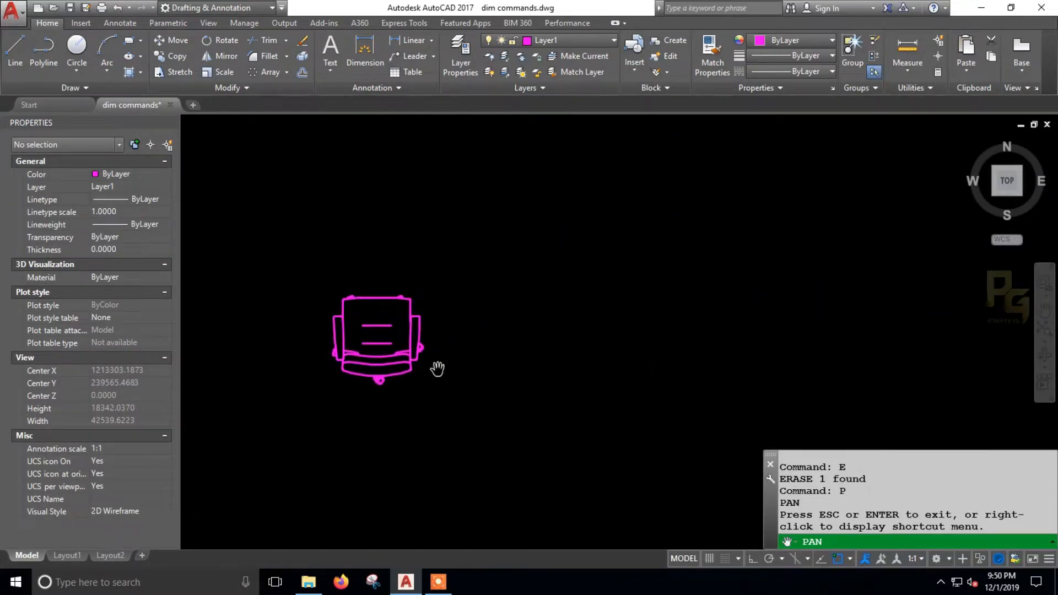
pyautogui.press('Escape')
pyautogui.click(287, 75)
pyautogui.click(276, 95)
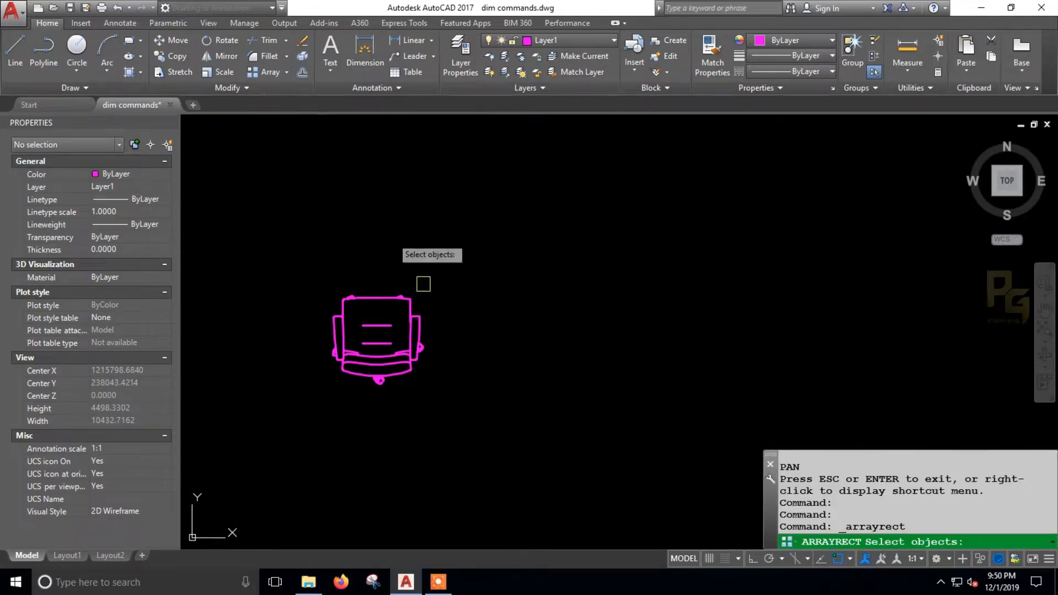
pyautogui.click(414, 298)
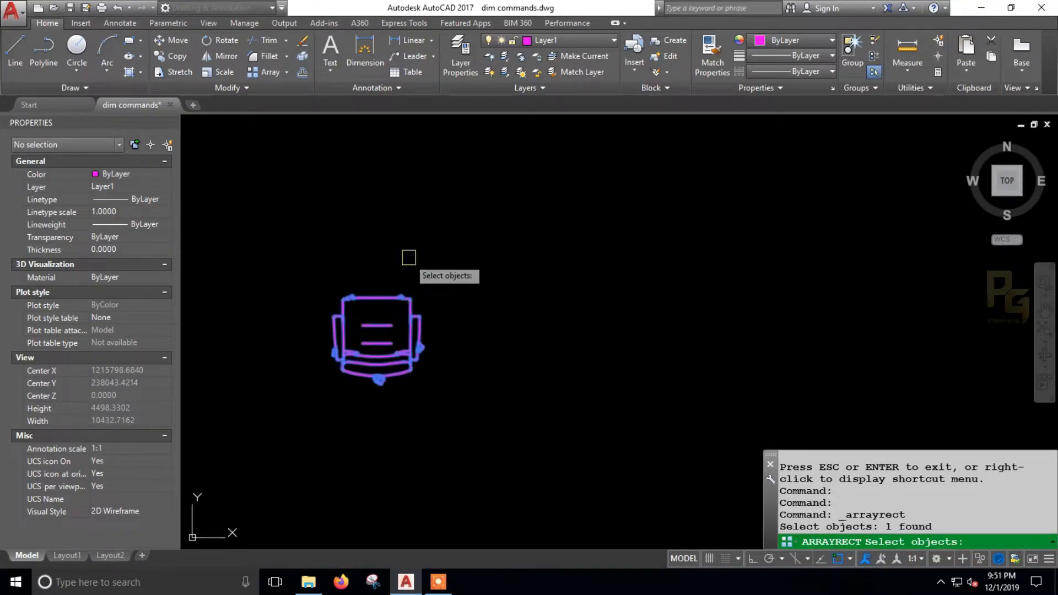
pyautogui.scroll(2, 408, 257)
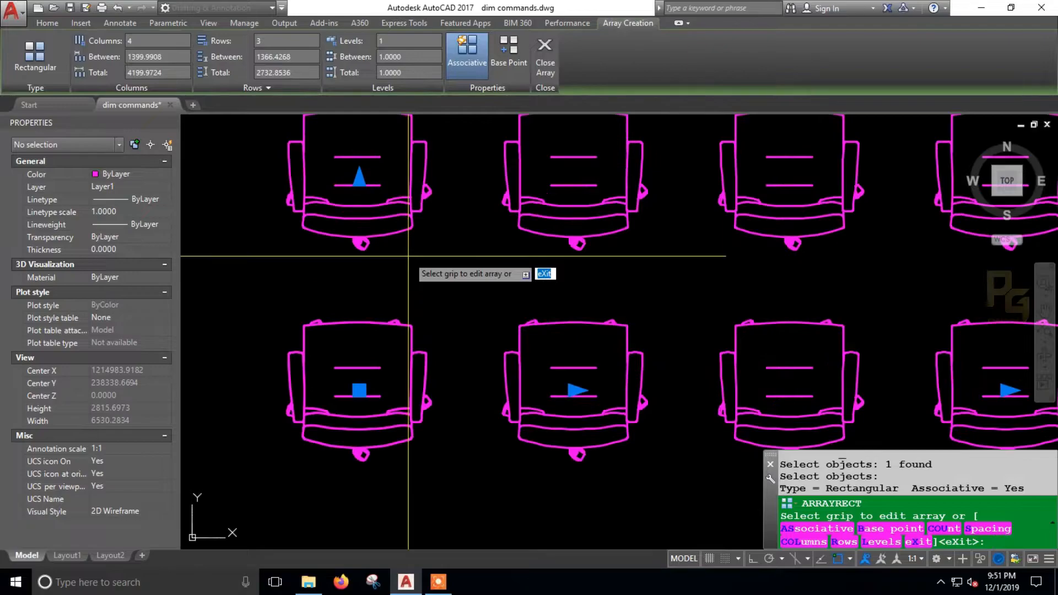
pyautogui.press('Return')
# Set the number of columns of the new rectangular chair array to 5
pyautogui.scroll(-4, 408, 257)
pyautogui.click(409, 252)
pyautogui.moveTo(347, 276); pyautogui.dragTo(347, 313, button='middle')
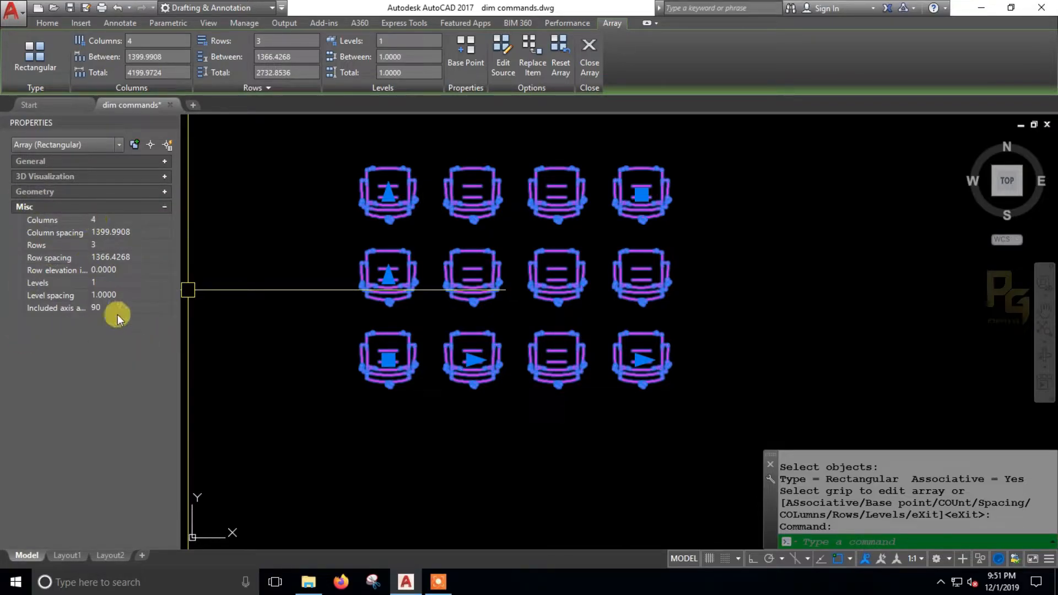
pyautogui.click(108, 218)
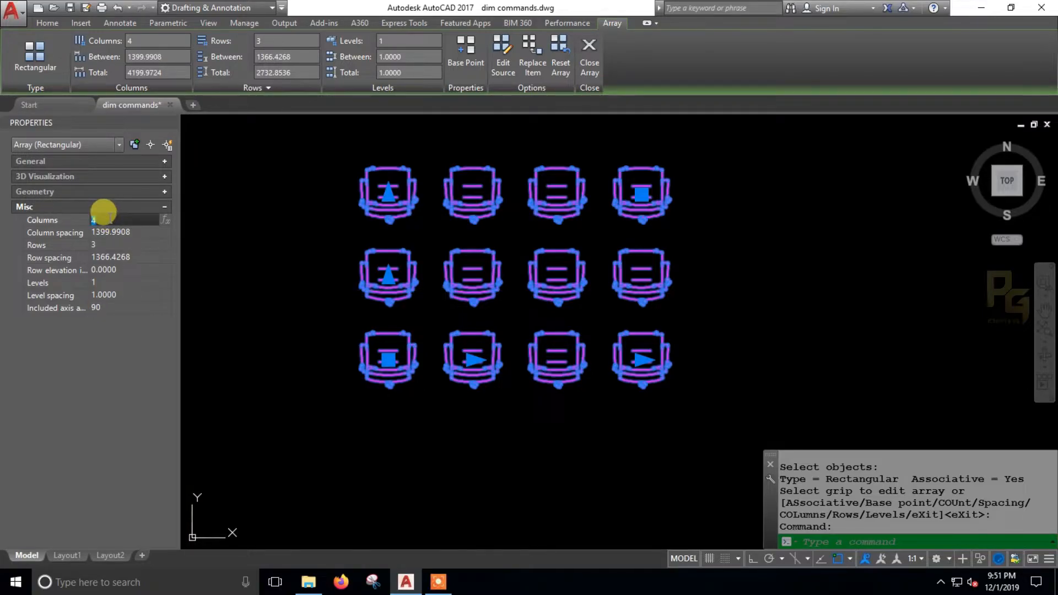
pyautogui.write('5')
pyautogui.press('Tab')
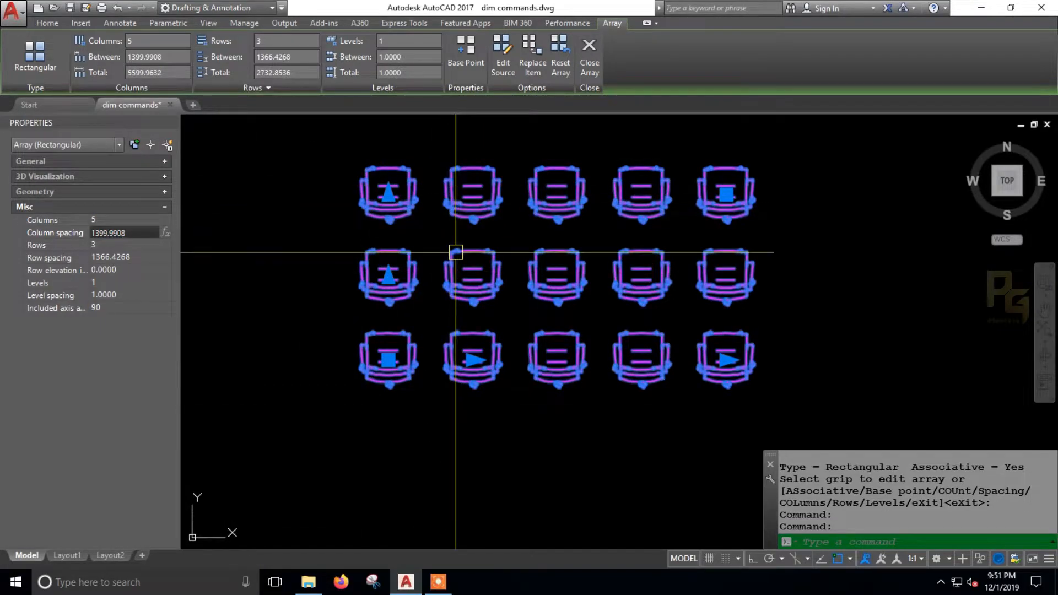
# Set the column spacing of the rectangular chair array to 1500
pyautogui.write('P')
pyautogui.press('Return')
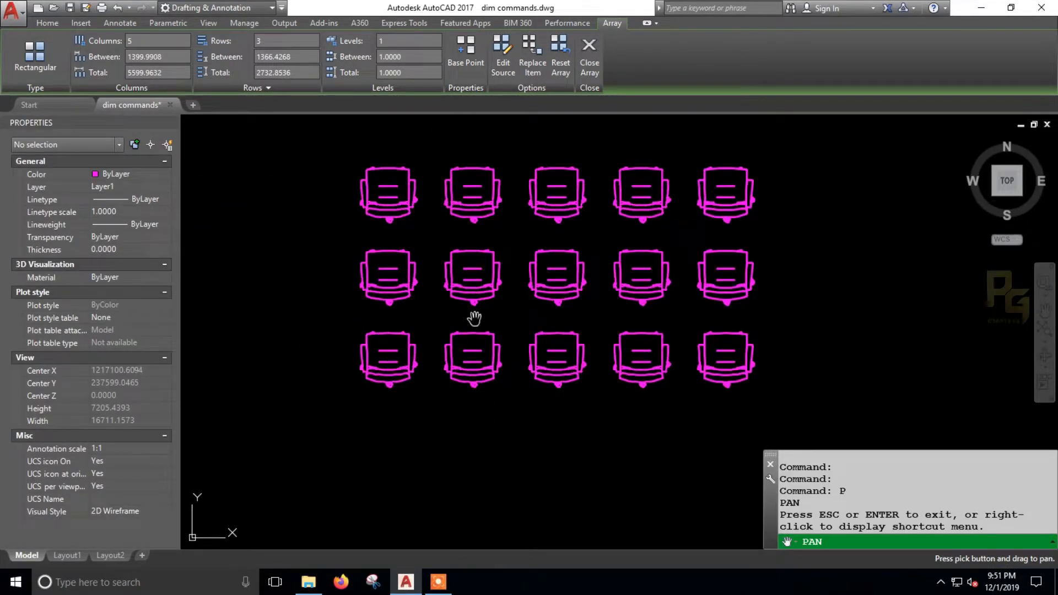
pyautogui.press('Escape')
pyautogui.click(401, 213)
pyautogui.click(136, 231)
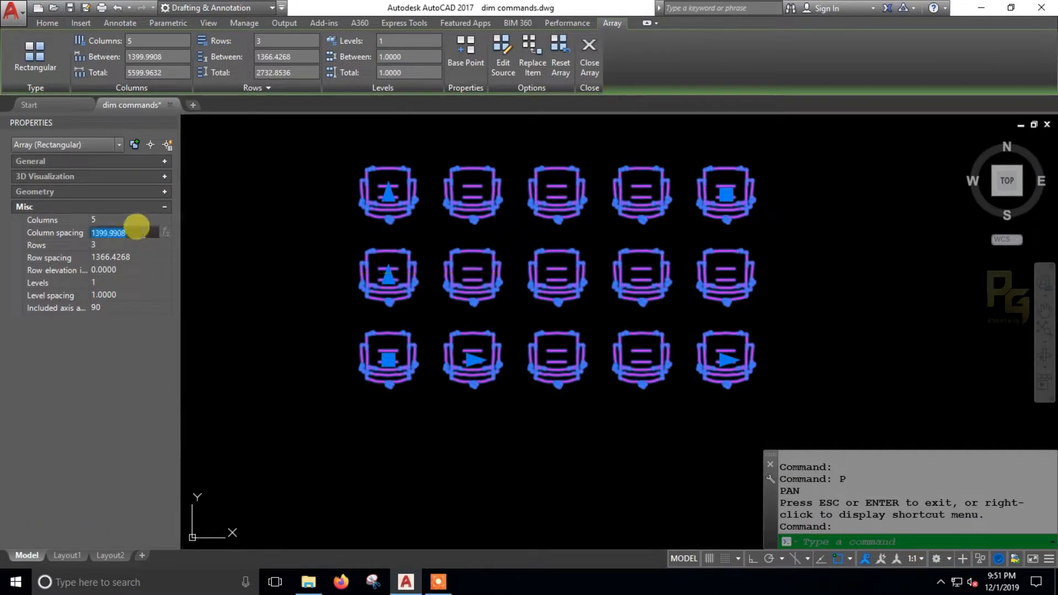
pyautogui.write('1500')
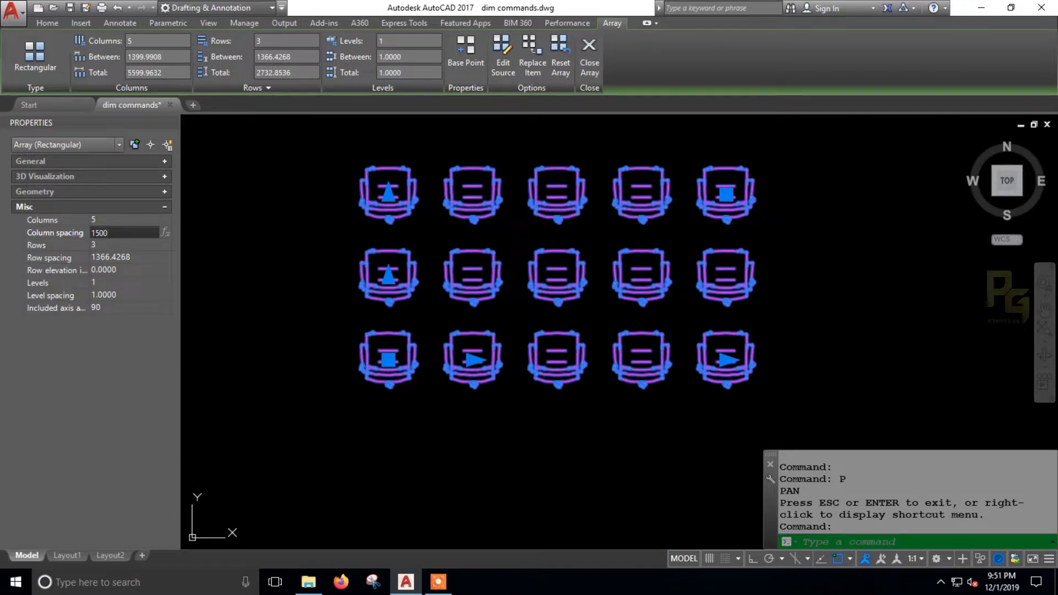
pyautogui.press('Tab')
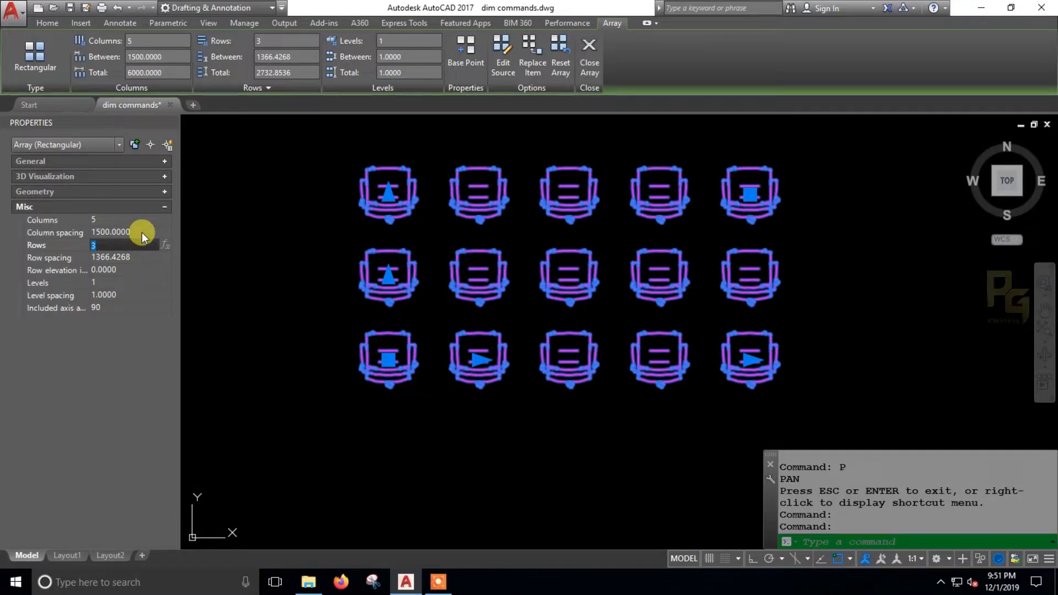
# Set the rectangular chair array to 2 rows with a row spacing of 1200
pyautogui.write('2')
pyautogui.press('Tab')
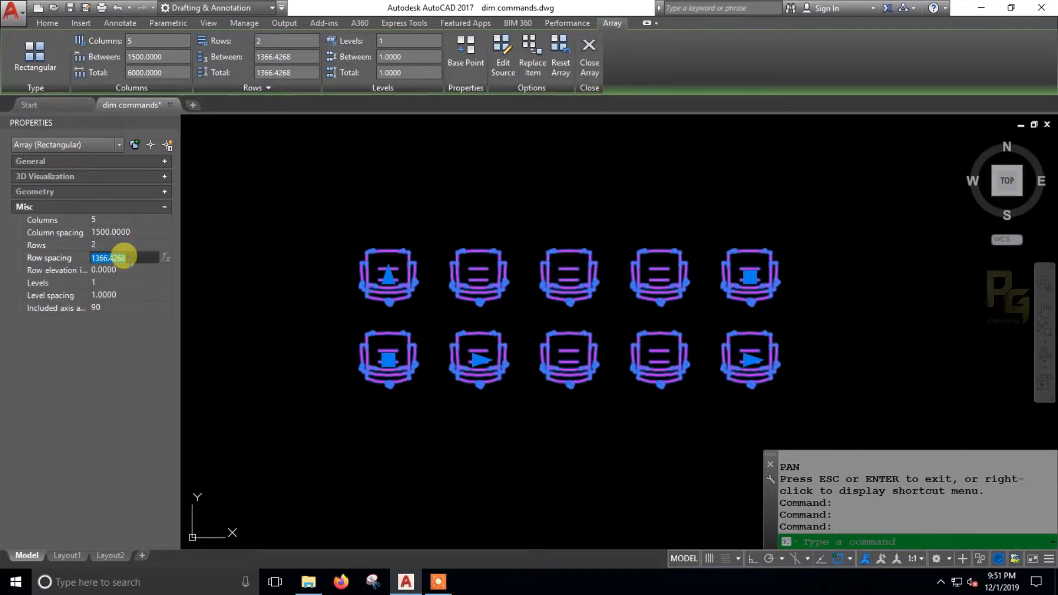
pyautogui.write('1200')
pyautogui.press('Tab')
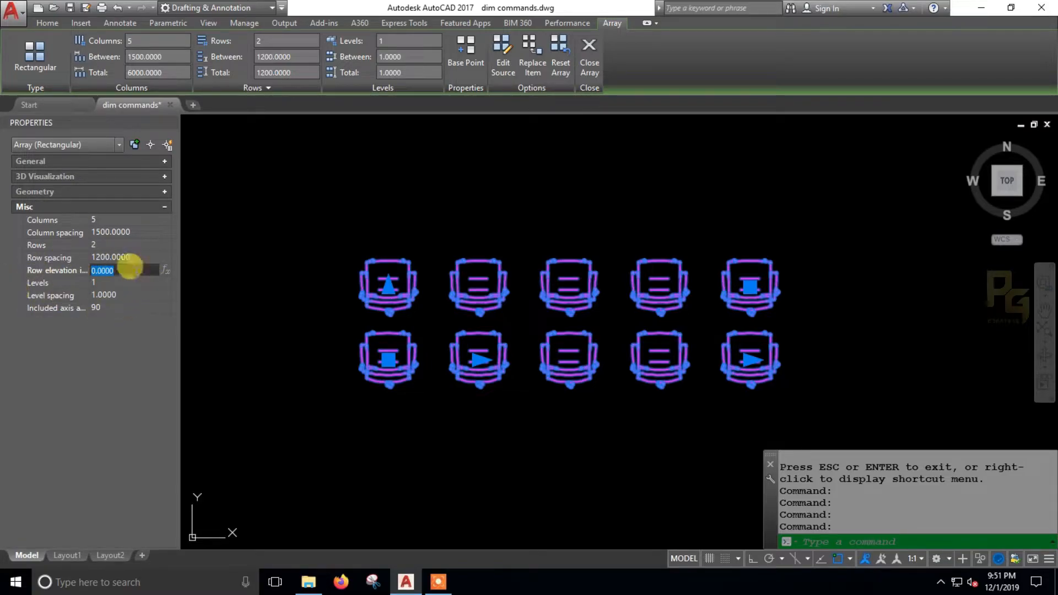
# Try included axis angles of 80 and 45 on the rectangular chair array
pyautogui.click(117, 307)
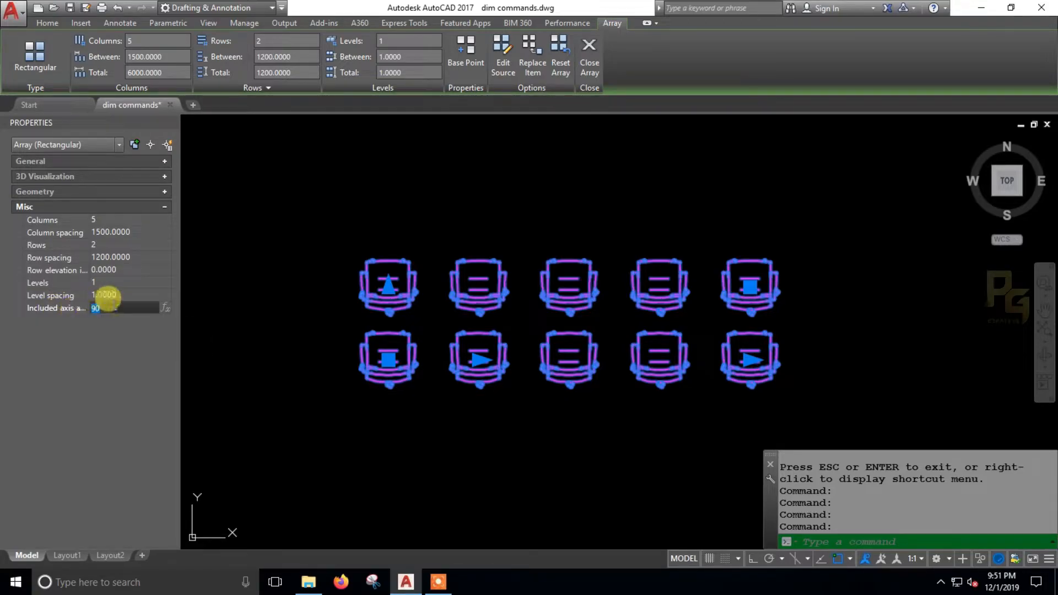
pyautogui.write('80')
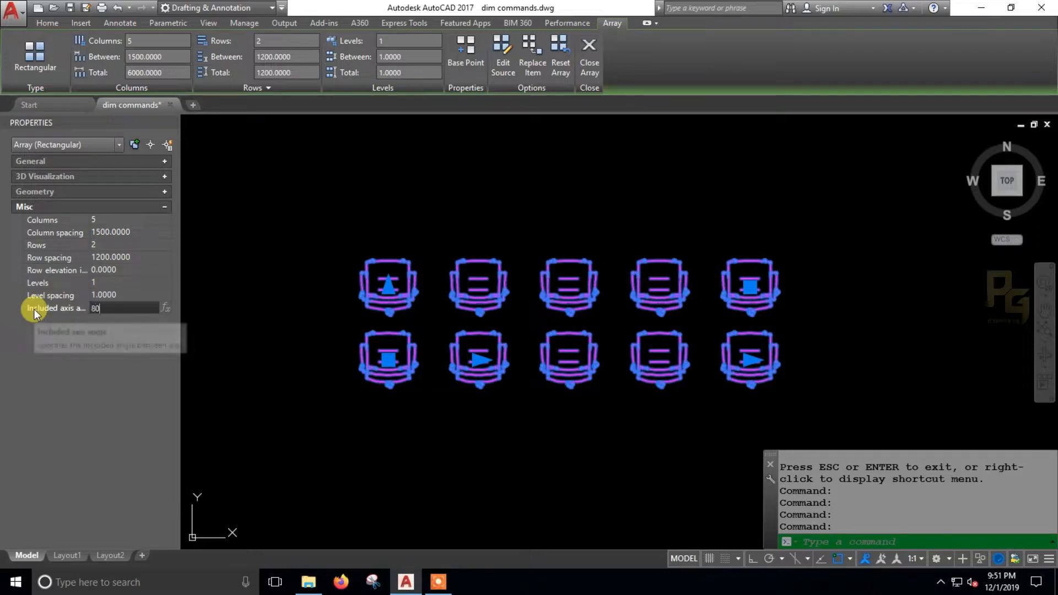
pyautogui.press('Return')
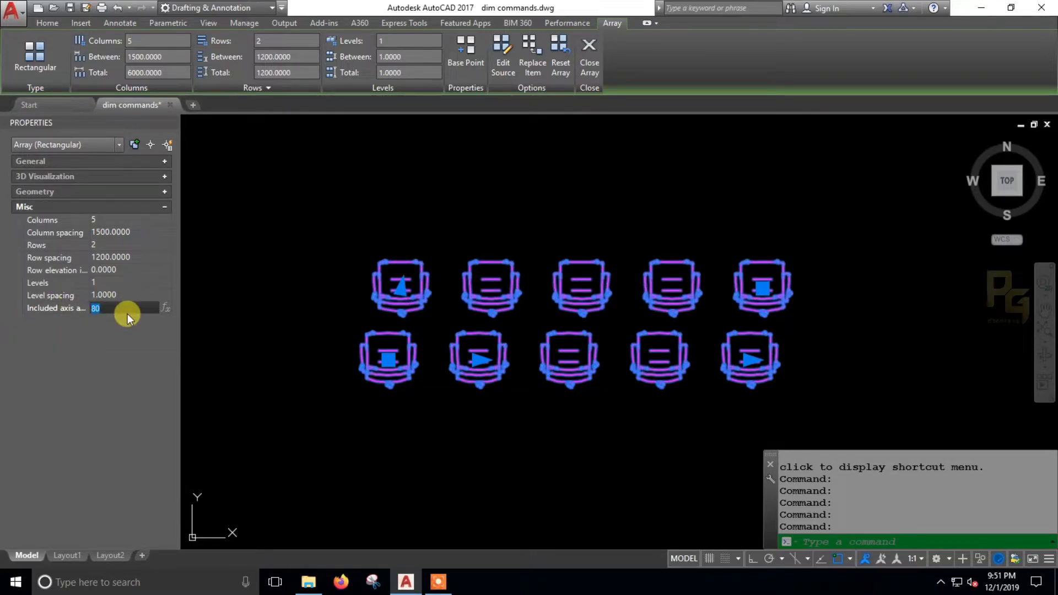
pyautogui.write('45')
pyautogui.press('Return')
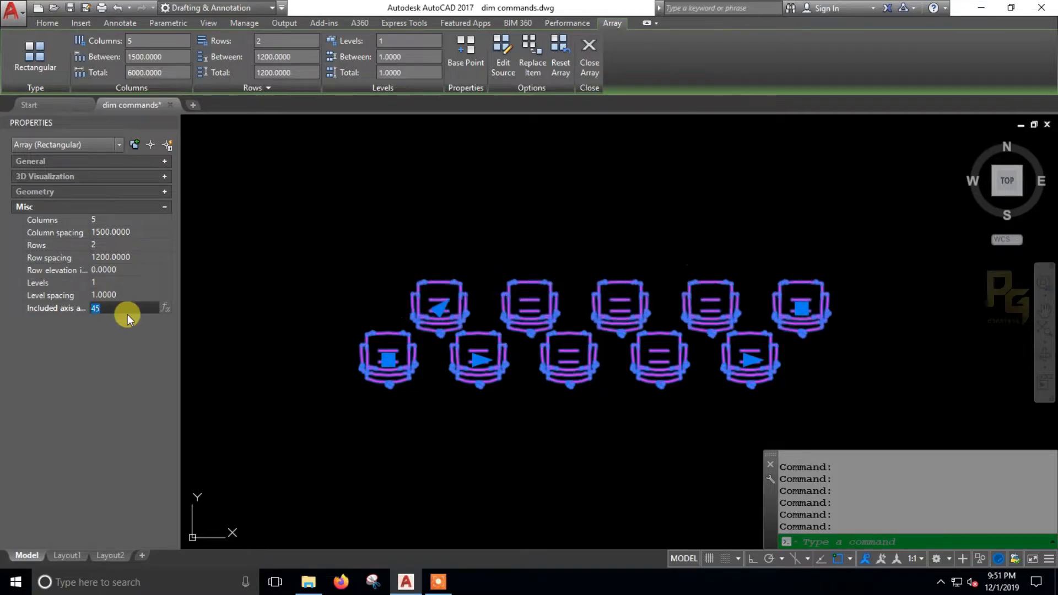
# Try included axis angles of 90, 30 and 45 on the chair array to compare how the second row shifts
pyautogui.scroll(2, 432, 349)
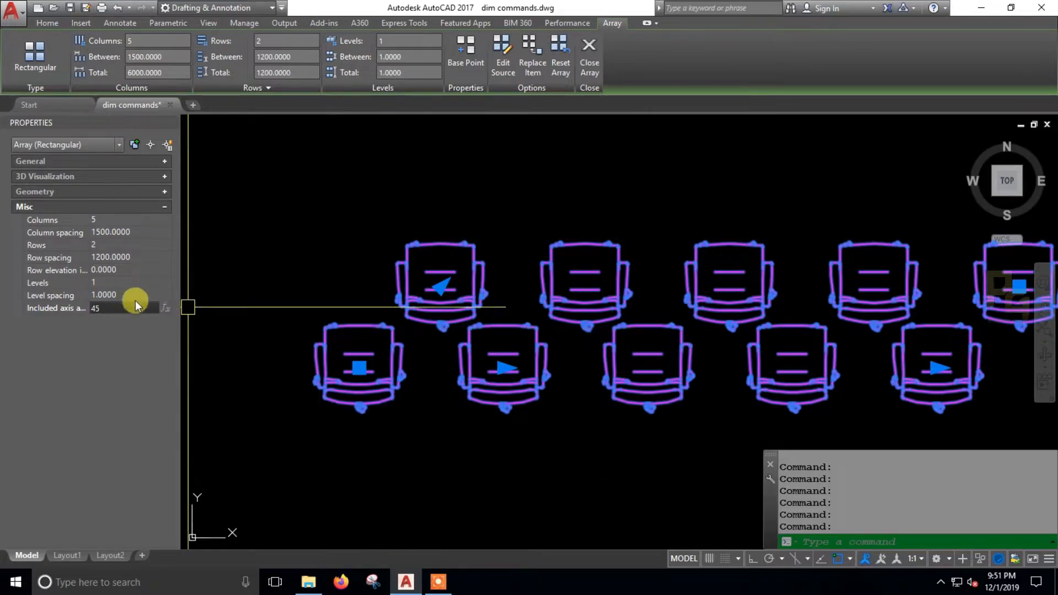
pyautogui.write('90')
pyautogui.press('Return')
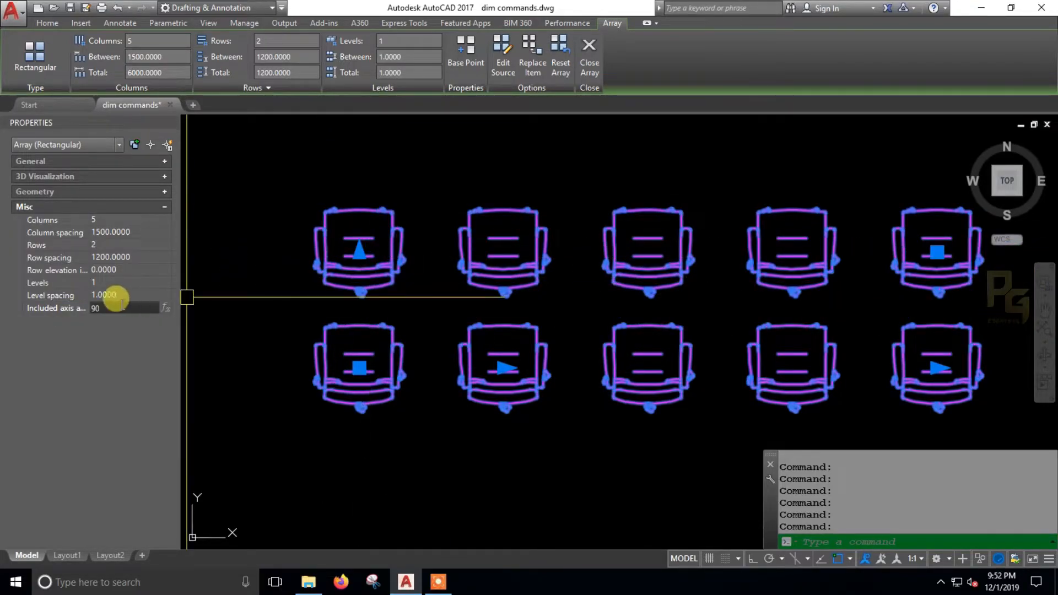
pyautogui.press('Return')
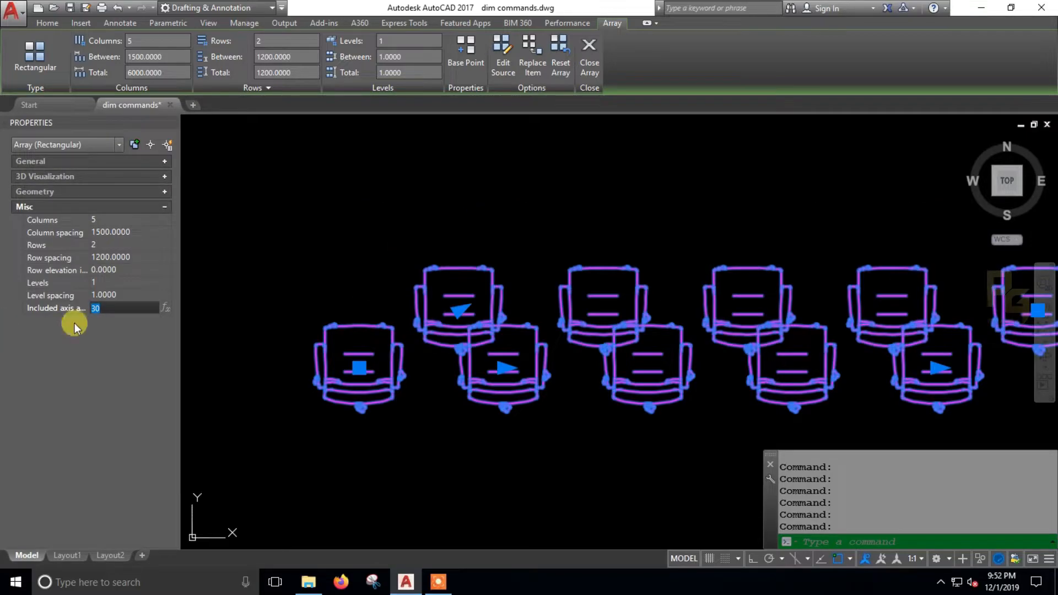
pyautogui.click(25, 315)
pyautogui.write('45')
pyautogui.press('Return')
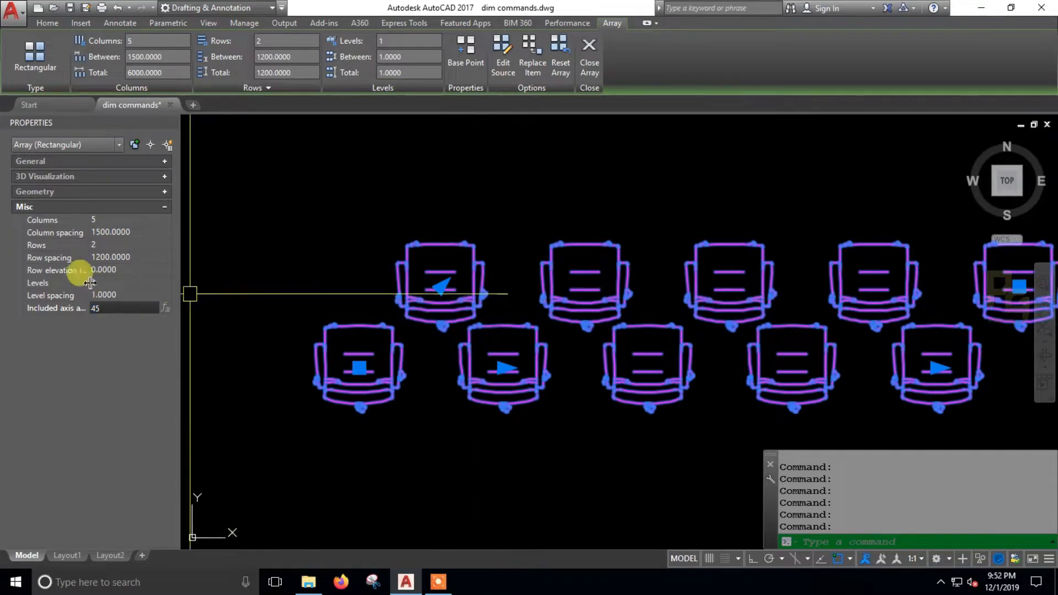
# Set the included axis angle of the rectangular chair array to 60 and deselect the array
pyautogui.click(32, 312)
pyautogui.write('60')
pyautogui.press('Return')
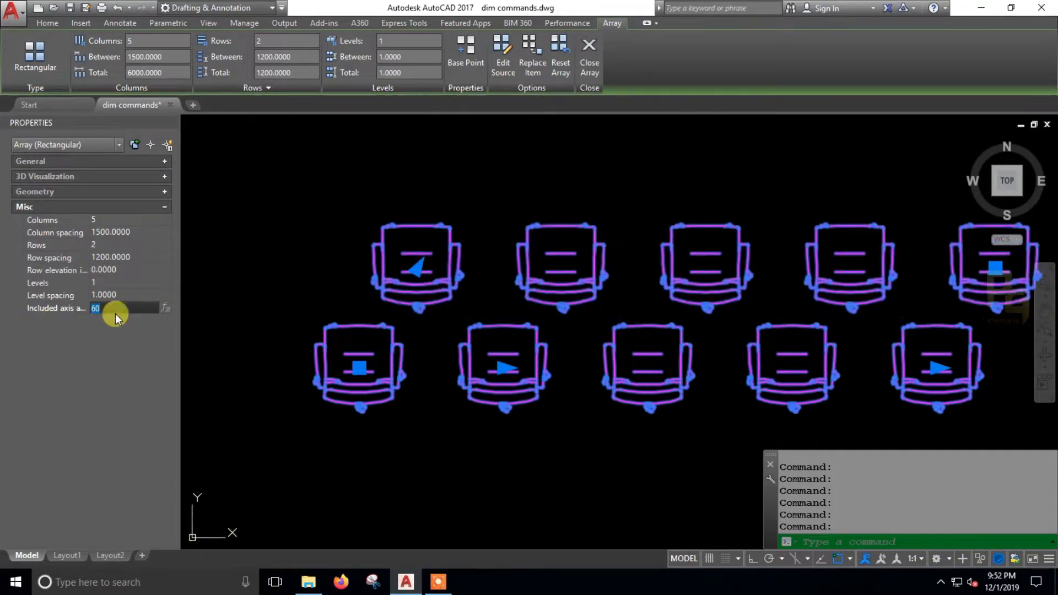
pyautogui.press('Escape')
pyautogui.press('Escape')
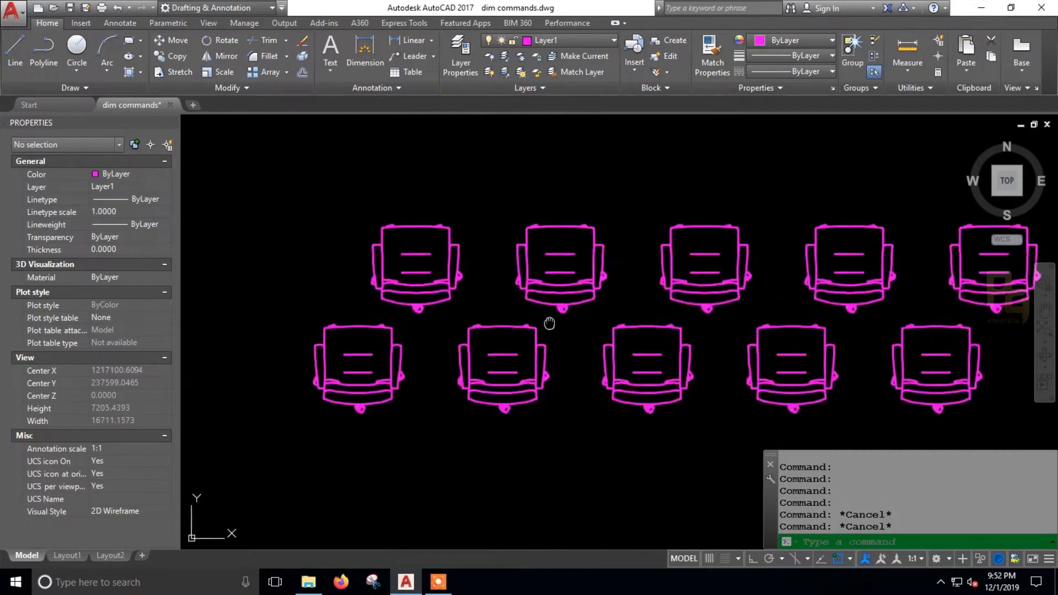
# Reselect the slanted chair array and set its number of rows to 3
pyautogui.moveTo(548, 319); pyautogui.dragTo(471, 335, button='middle')
pyautogui.scroll(-2, 507, 328)
pyautogui.click(499, 324)
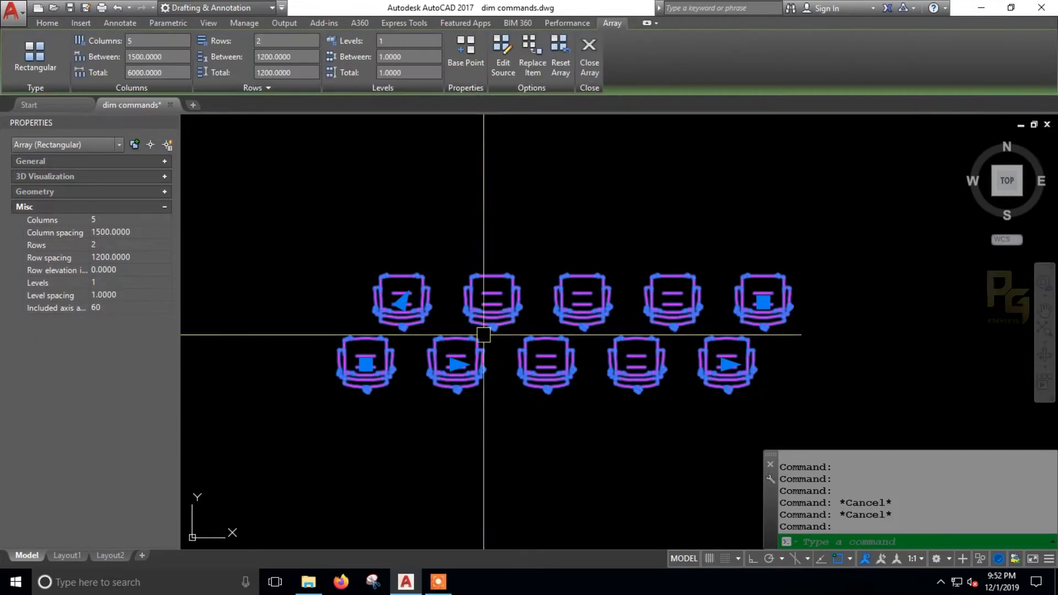
pyautogui.click(110, 243)
pyautogui.write('3')
pyautogui.press('Return')
pyautogui.press('Tab')
# Set the slanted chair array's number of rows to 5 and view the whole array
pyautogui.click(105, 245)
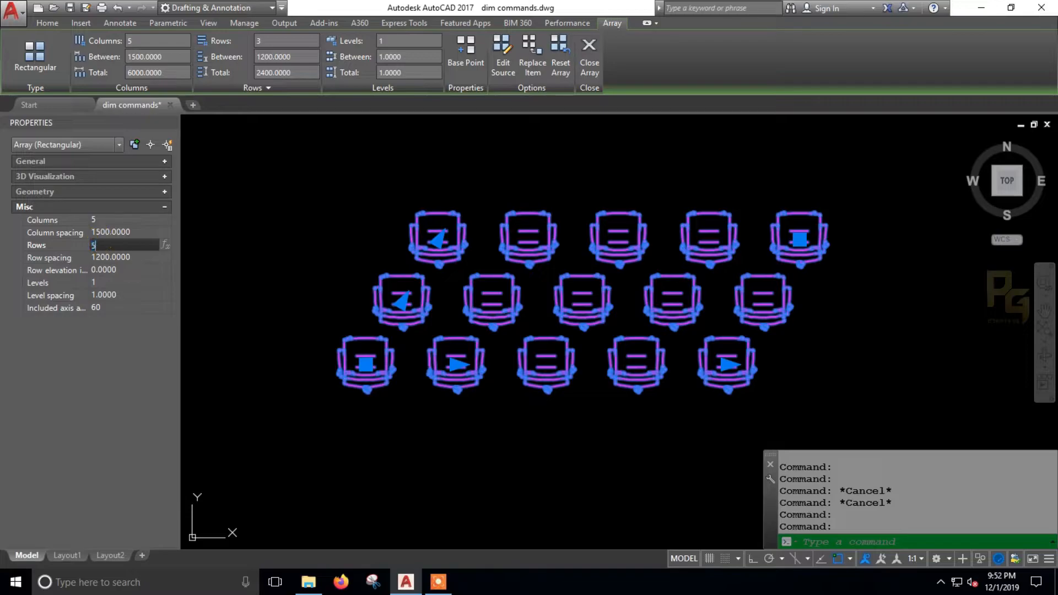
pyautogui.write('5')
pyautogui.press('Return')
pyautogui.scroll(-1, 417, 231)
pyautogui.scroll(3, 417, 232)
pyautogui.press('Escape')
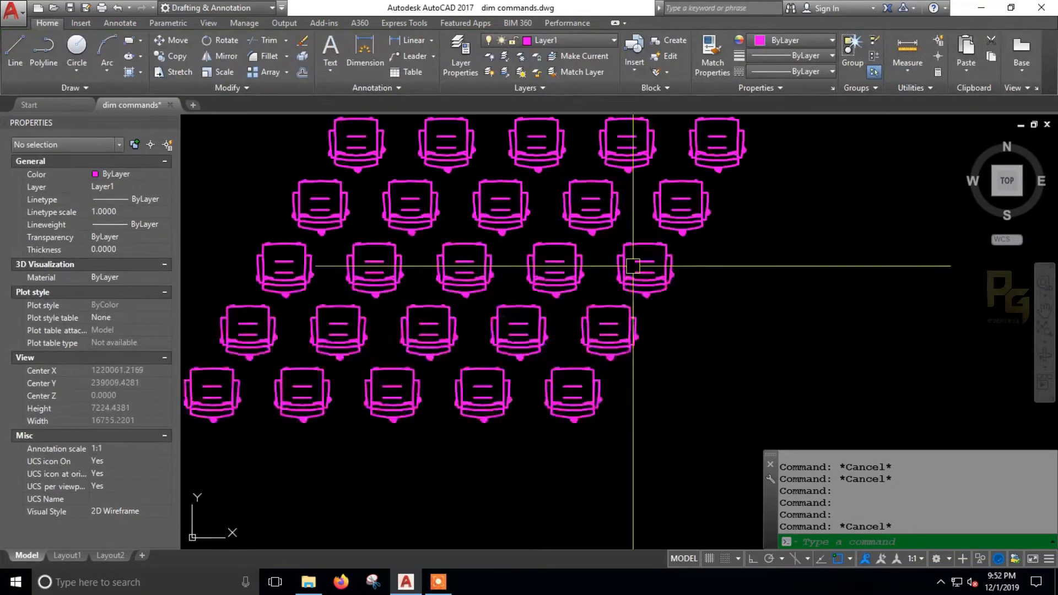
pyautogui.write('p')
pyautogui.press('Return')
pyautogui.moveTo(700, 270); pyautogui.dragTo(721, 338)
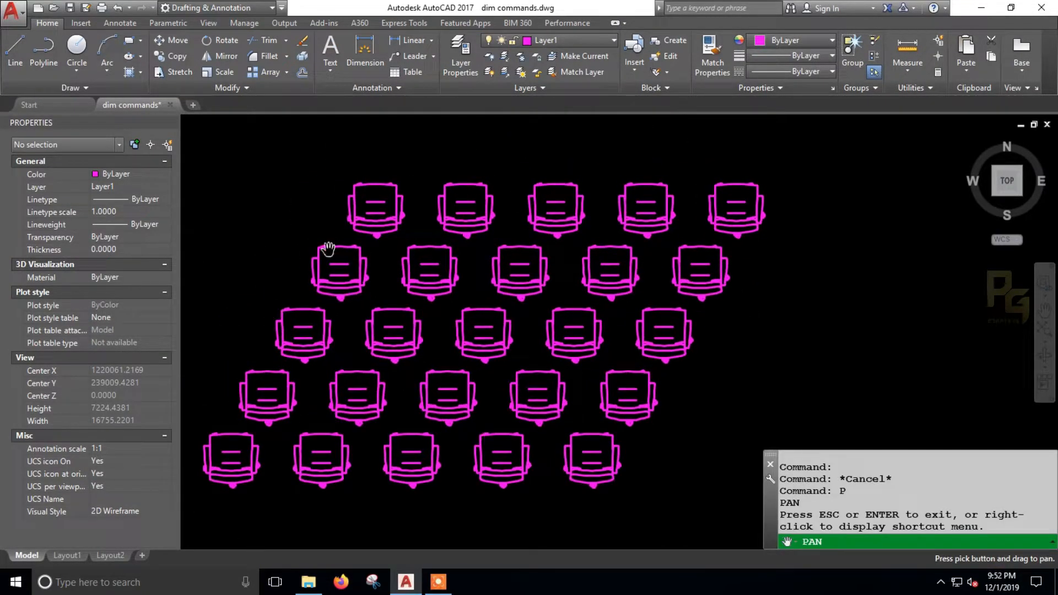
# Select the slanted chair array, review its row, column and axis angle properties, and deselect it
pyautogui.moveTo(419, 431); pyautogui.dragTo(479, 421)
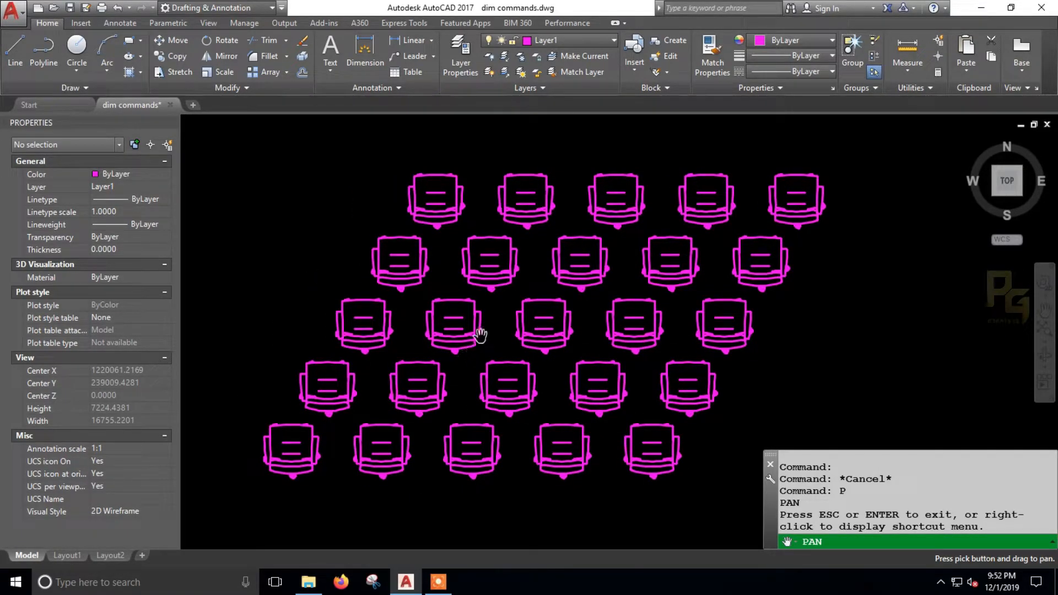
pyautogui.moveTo(498, 313); pyautogui.dragTo(550, 295)
pyautogui.press('Escape')
pyautogui.click(543, 302)
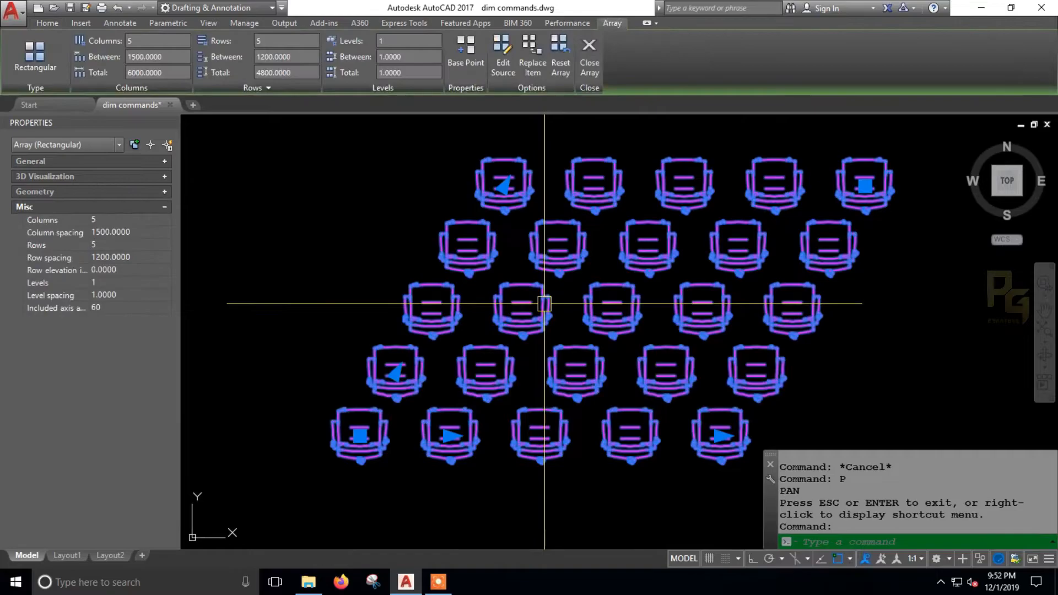
pyautogui.moveTo(566, 331); pyautogui.dragTo(590, 311, button='middle')
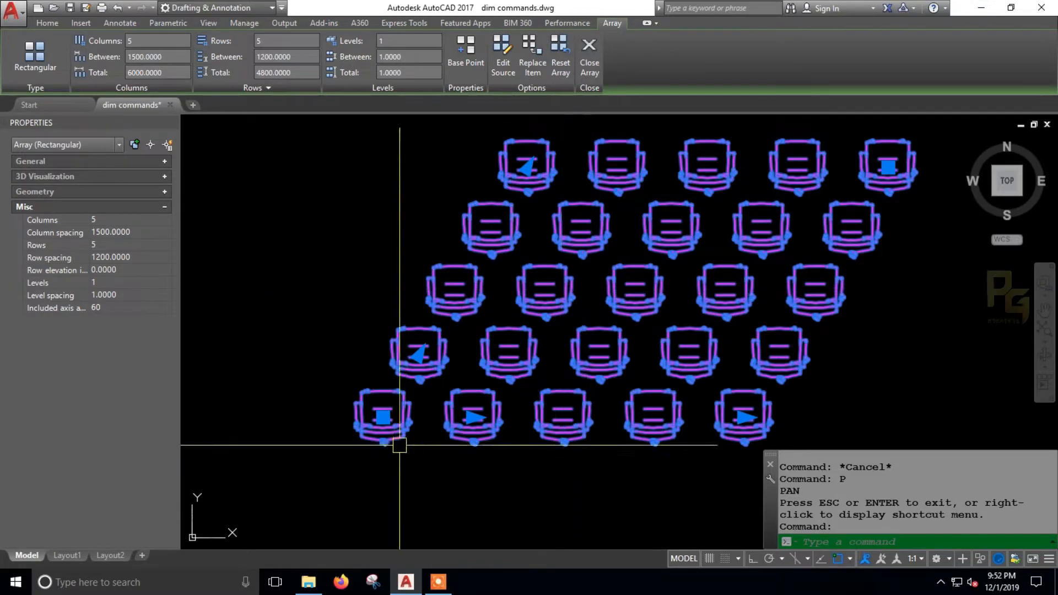
pyautogui.scroll(-4, 440, 251)
pyautogui.moveTo(439, 251); pyautogui.dragTo(527, 378, button='middle')
pyautogui.moveTo(447, 322)
pyautogui.mouseDown(button='middle')
pyautogui.moveTo(574, 507)
pyautogui.moveTo(471, 313)
pyautogui.moveTo(559, 302)
pyautogui.mouseUp(button='middle')
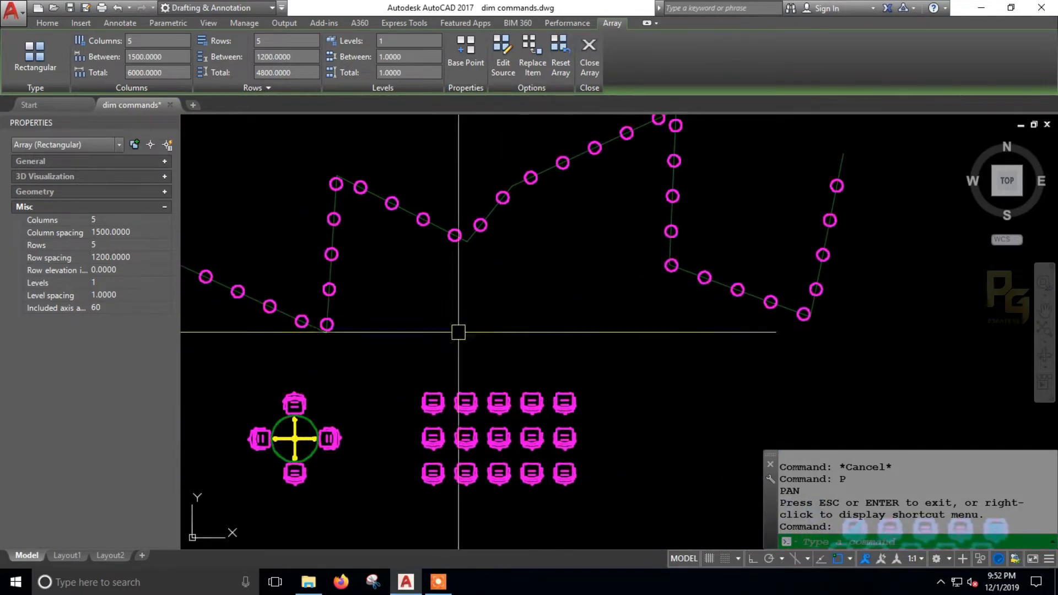
pyautogui.press('Escape')
# Examine the existing array of circles along the long zigzag path
pyautogui.scroll(5, 247, 302)
pyautogui.scroll(-5, 389, 288)
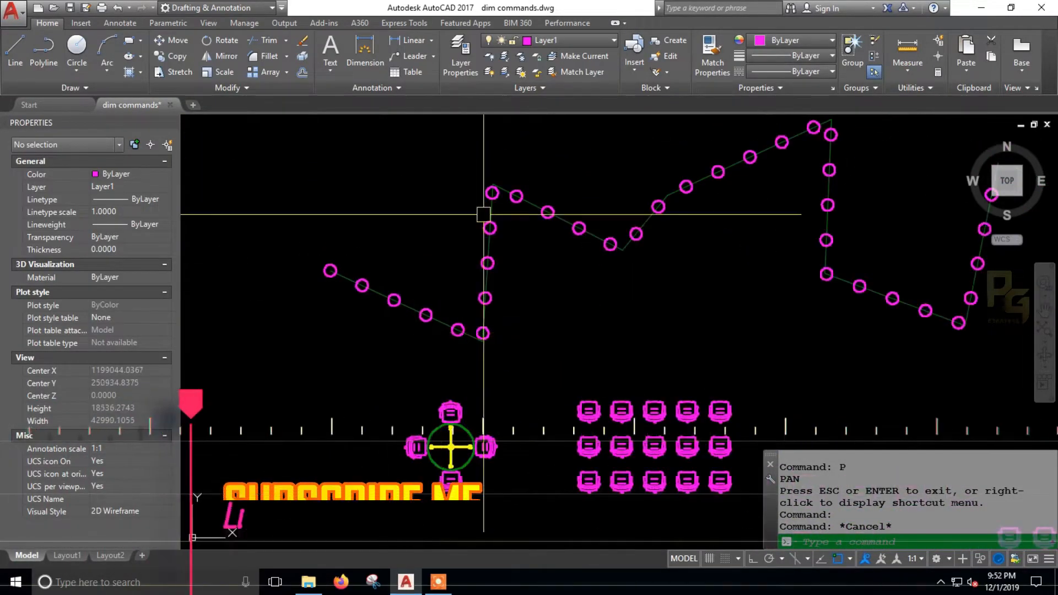
pyautogui.scroll(4, 381, 311)
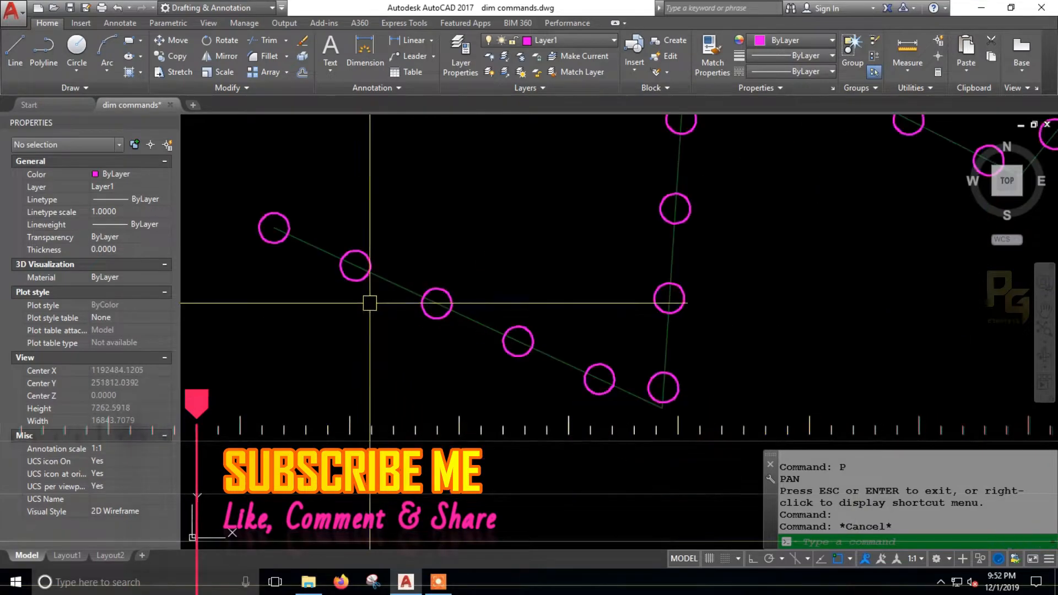
pyautogui.click(390, 288)
pyautogui.press('Escape')
pyautogui.scroll(-4, 386, 265)
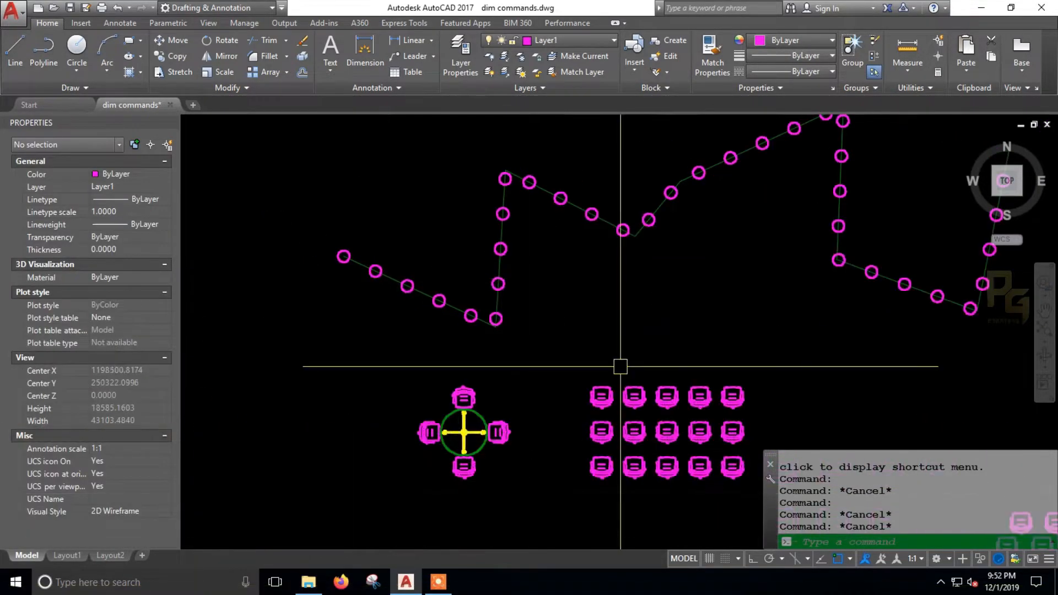
# Draw a three-segment zigzag polyline about 14189 units long in the empty area below the rectangular chair array
pyautogui.moveTo(471, 358); pyautogui.dragTo(264, 76, button='middle')
pyautogui.moveTo(656, 396); pyautogui.dragTo(287, 229, button='middle')
pyautogui.scroll(2, 377, 267)
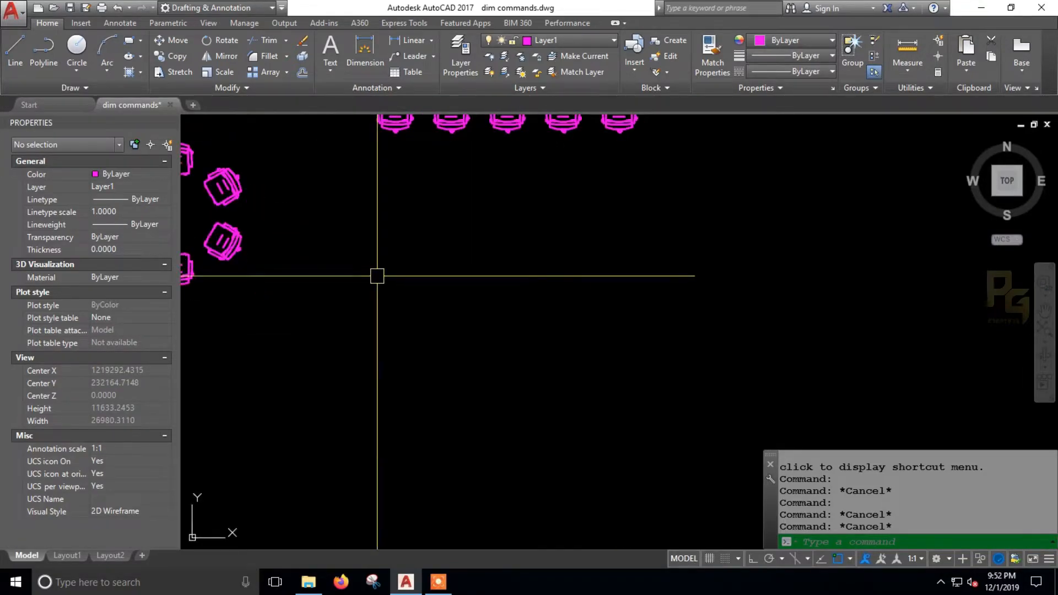
pyautogui.write('pl')
pyautogui.press('Return')
pyautogui.click(377, 271)
pyautogui.click(565, 395)
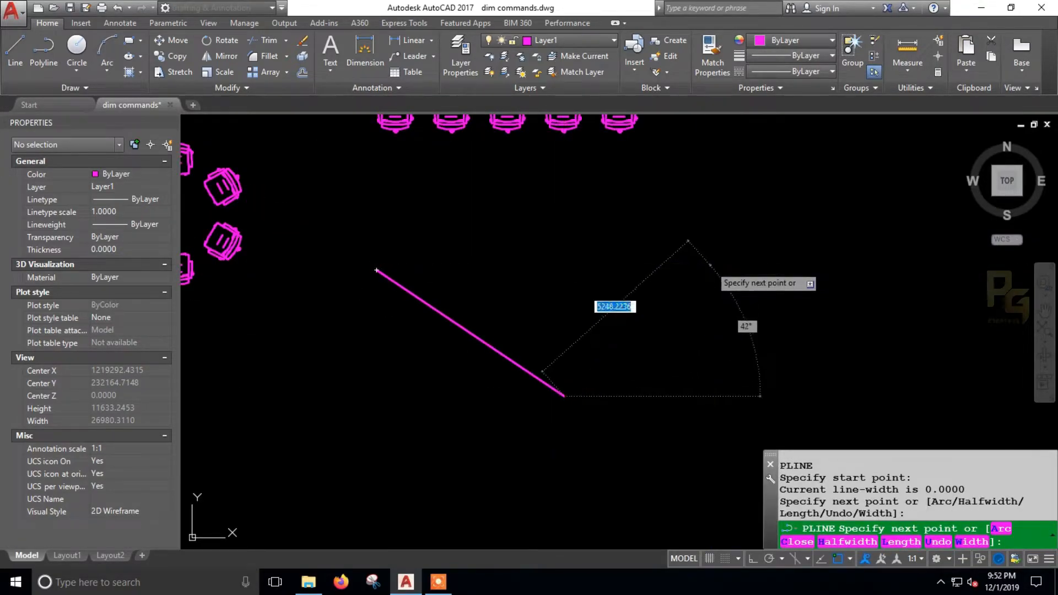
pyautogui.click(710, 265)
pyautogui.click(776, 351)
pyautogui.press('Escape')
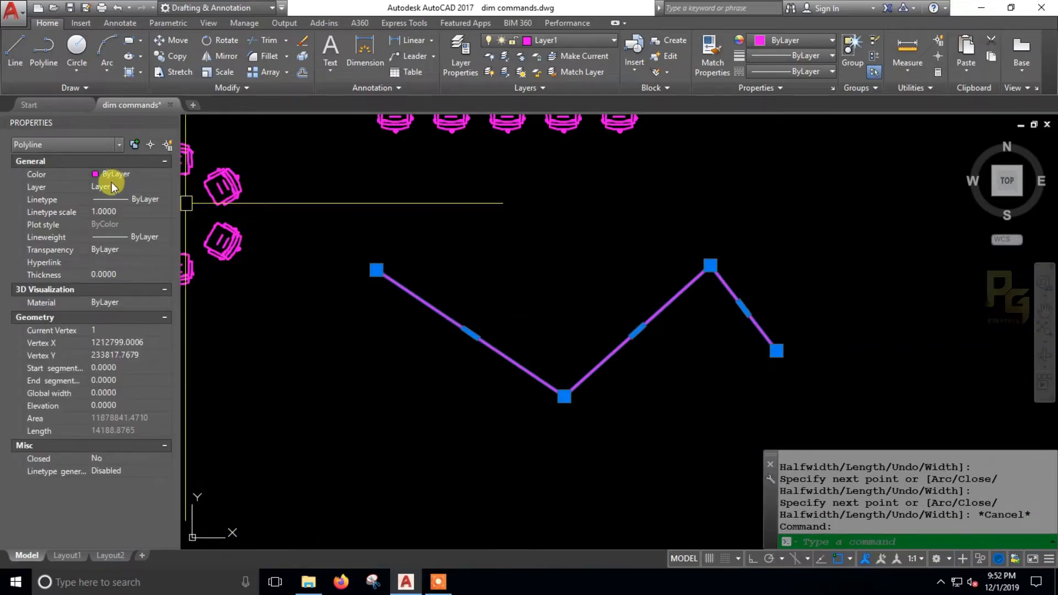
# Change the new zigzag polyline's layer to Layer2 and deselect it
pyautogui.click(129, 187)
pyautogui.click(118, 256)
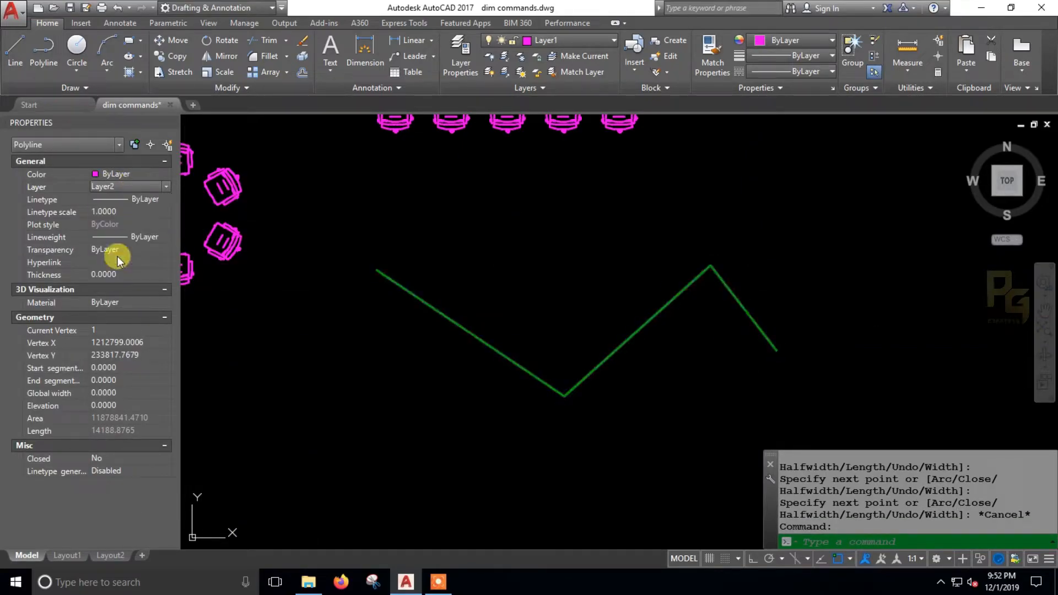
pyautogui.press('Escape')
pyautogui.press('Escape')
pyautogui.scroll(2, 405, 329)
pyautogui.moveTo(405, 329)
pyautogui.mouseDown(button='middle')
pyautogui.moveTo(385, 301)
pyautogui.moveTo(399, 345)
pyautogui.mouseUp(button='middle')
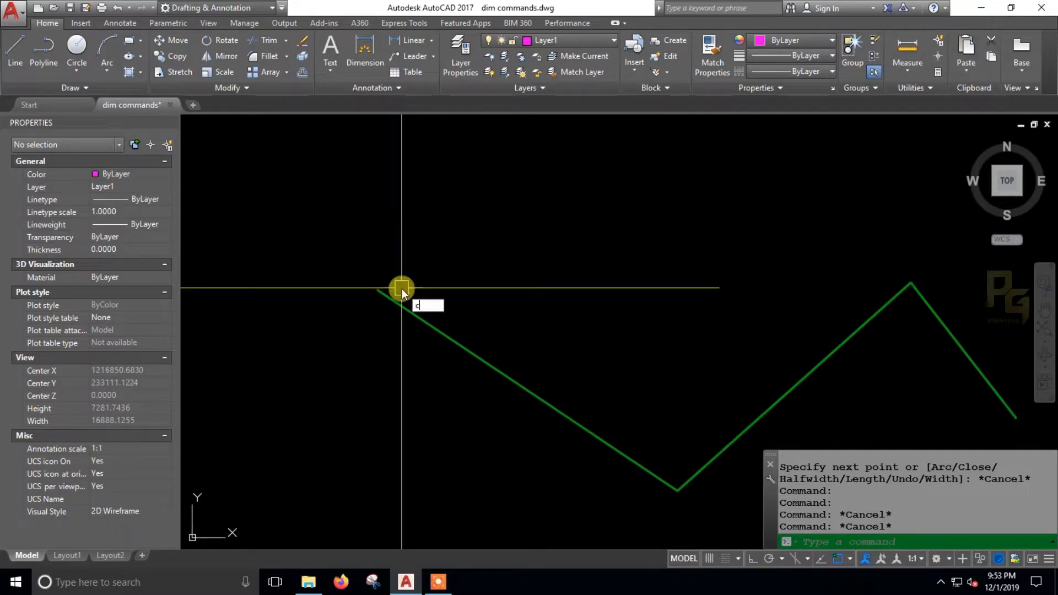
pyautogui.write('c')
pyautogui.press('Return')
pyautogui.scroll(2, 406, 281)
pyautogui.click(404, 264)
pyautogui.press('Escape')
# Draw a small rectangle about 541 by 215 units just above the start of the green polyline
pyautogui.write('rec')
pyautogui.press('Return')
pyautogui.click(405, 247)
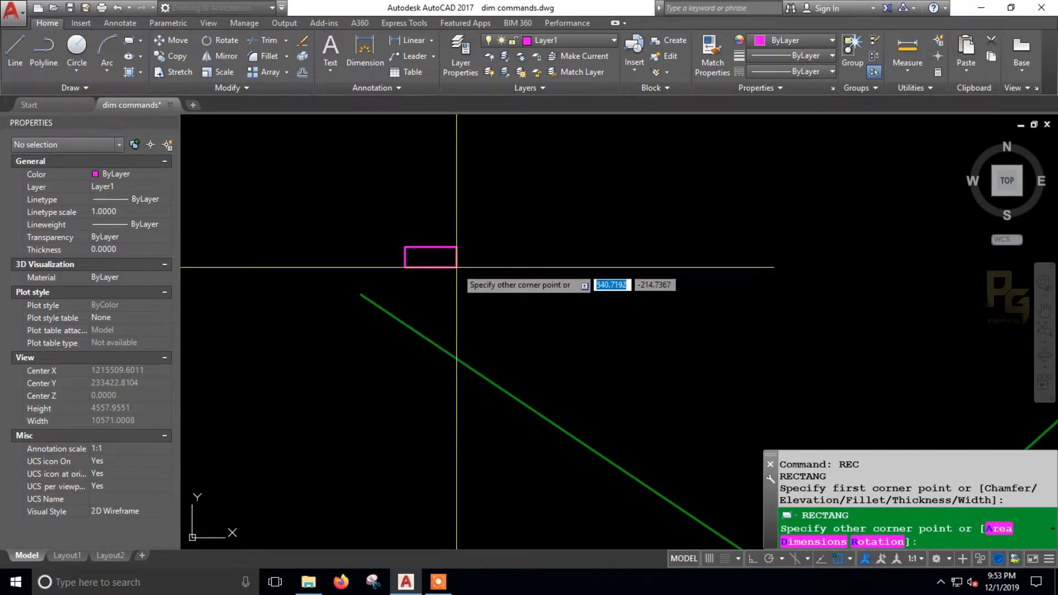
pyautogui.click(456, 267)
# Move the small rectangle by its center onto the start point of the green polyline
pyautogui.click(441, 268)
pyautogui.write('m')
pyautogui.press('Return')
pyautogui.click(430, 257)
pyautogui.click(361, 295)
pyautogui.press('Escape')
pyautogui.moveTo(456, 280); pyautogui.dragTo(416, 257, button='middle')
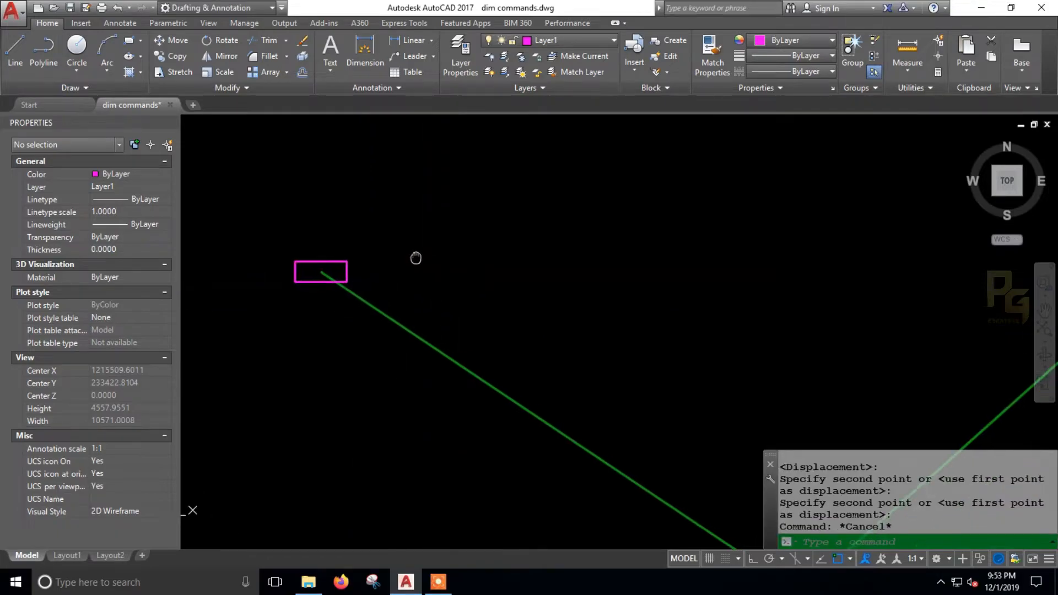
pyautogui.scroll(-2, 422, 258)
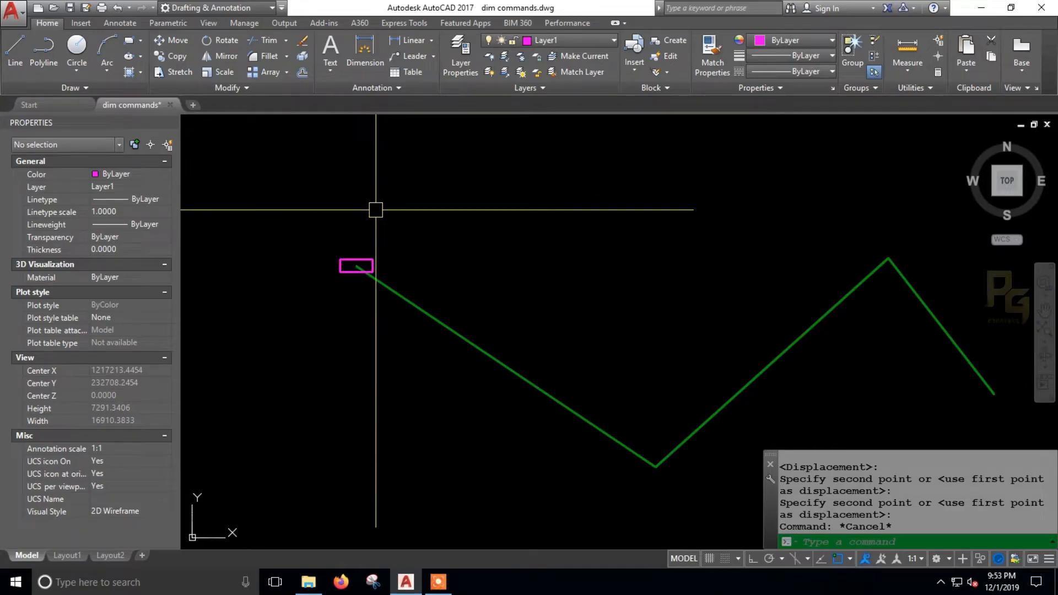
pyautogui.click(293, 237)
pyautogui.click(430, 313)
pyautogui.press('Escape')
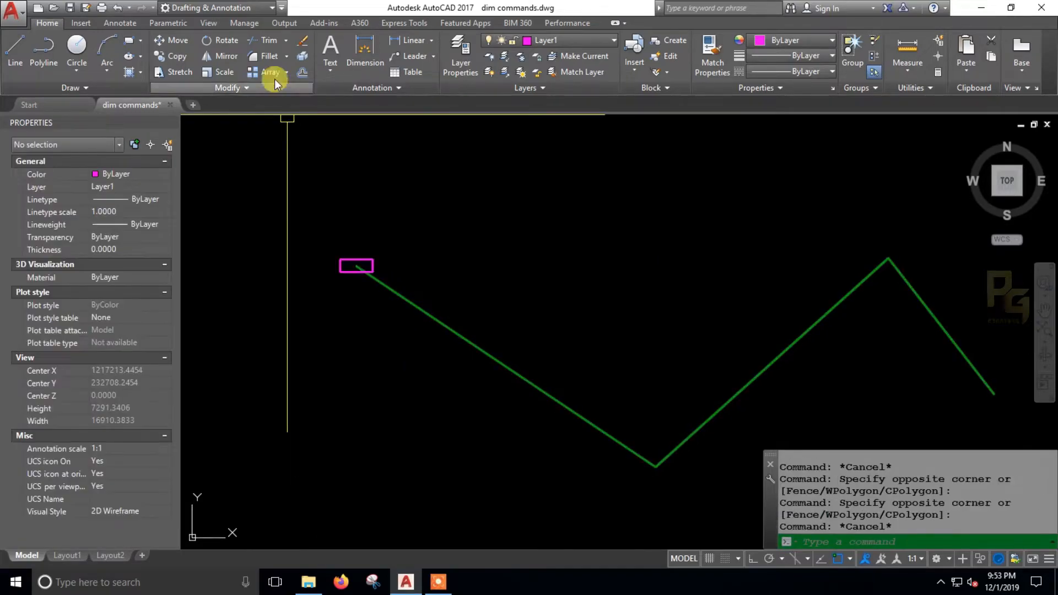
# Create a path array of the small rectangle along the green zigzag polyline, accepting the default settings
pyautogui.click(286, 72)
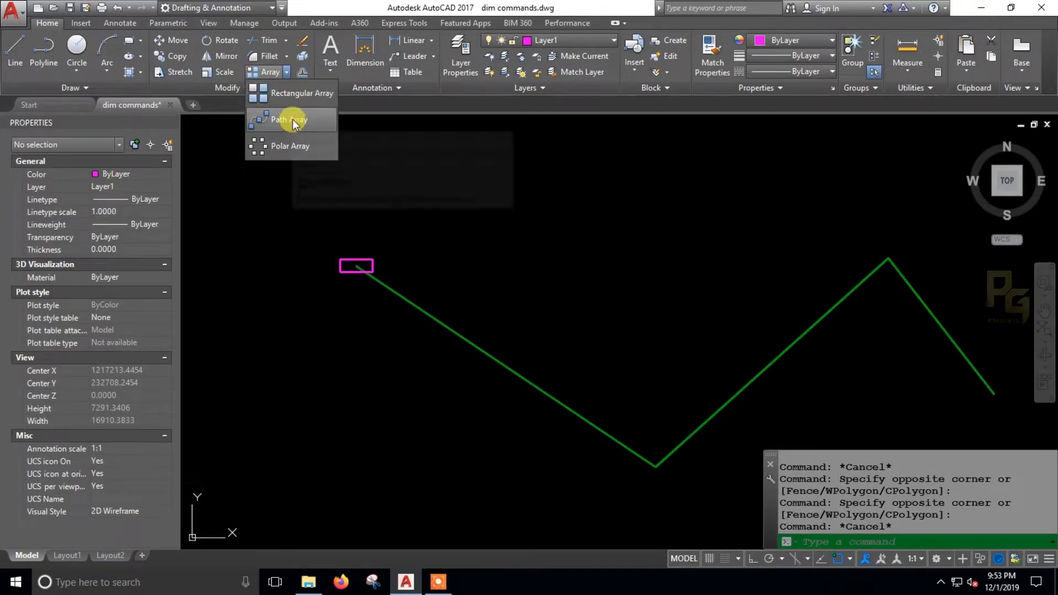
pyautogui.click(293, 119)
pyautogui.scroll(2, 388, 265)
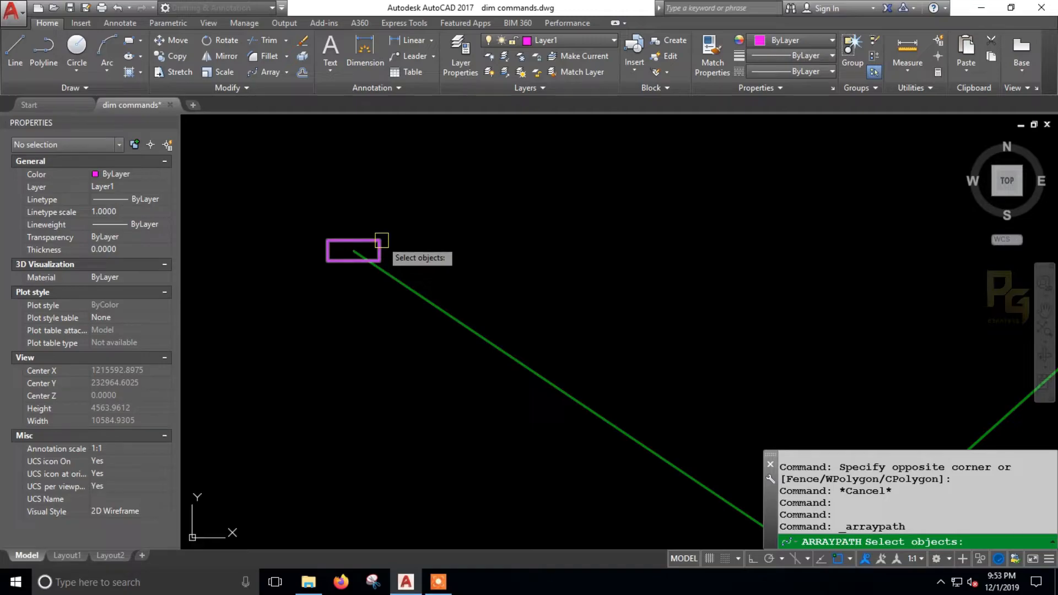
pyautogui.click(381, 241)
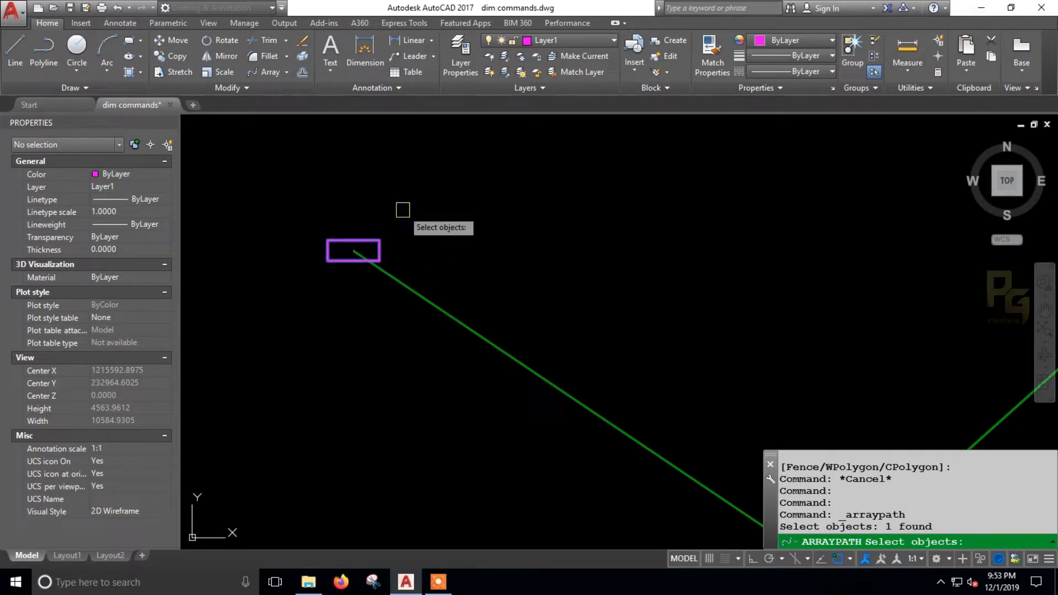
pyautogui.press('Return')
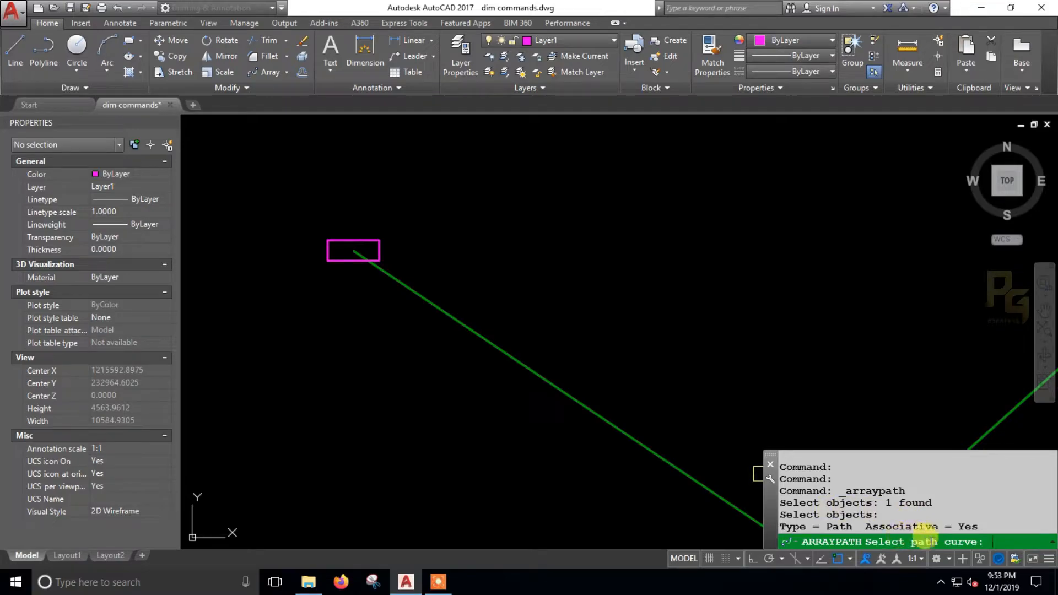
pyautogui.scroll(-5, 439, 286)
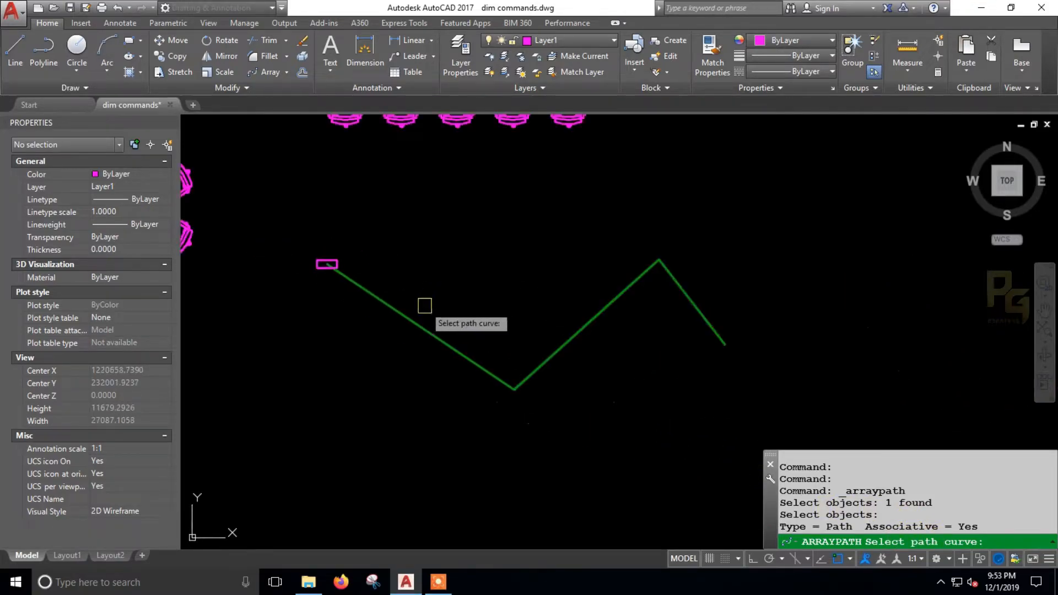
pyautogui.click(393, 310)
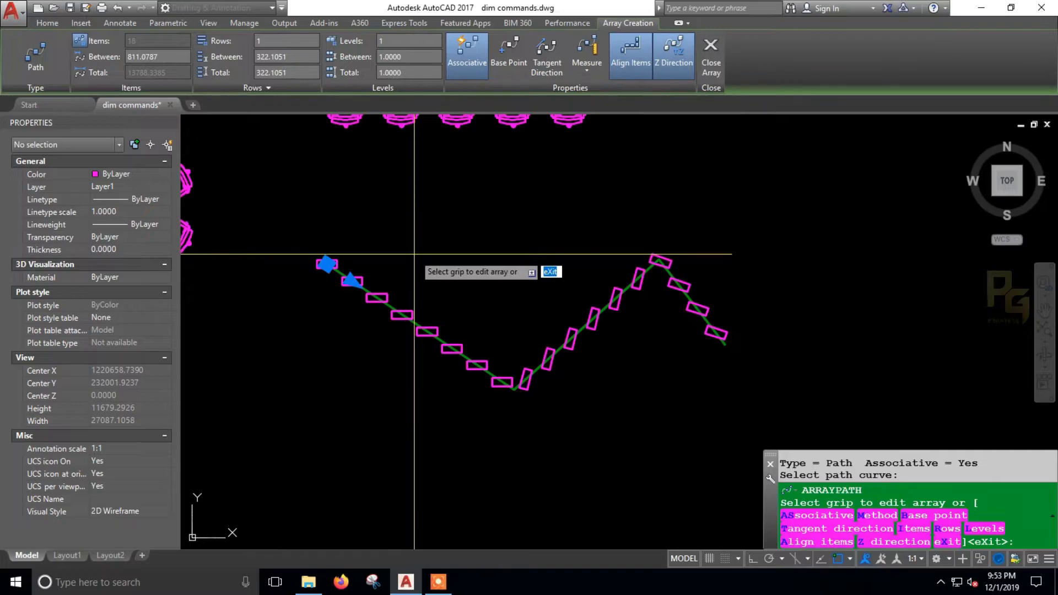
pyautogui.press('Return')
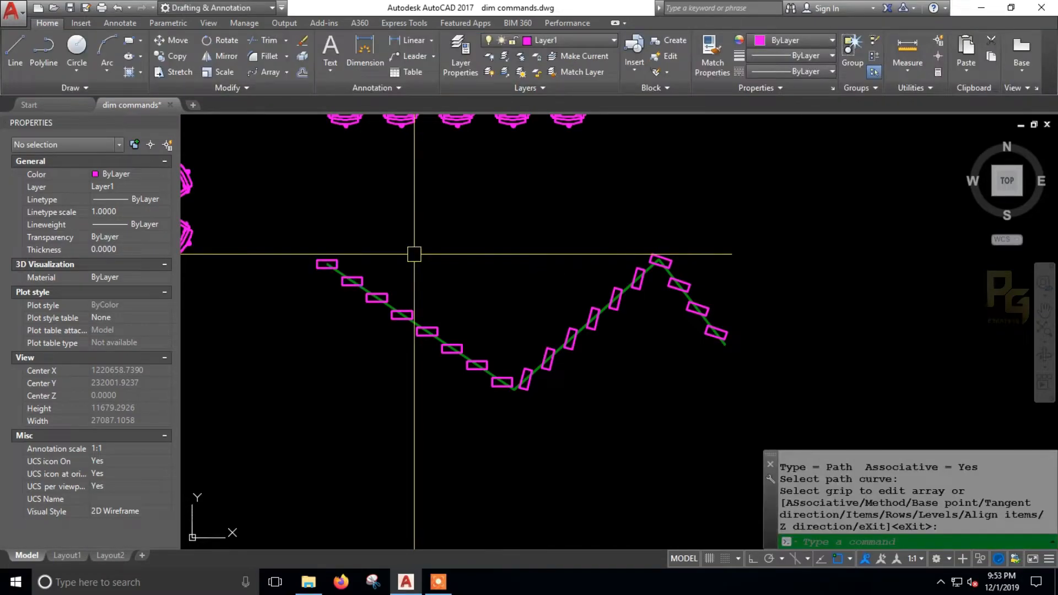
# Examine how the rectangles follow the zigzag path, selecting and deselecting the path array
pyautogui.scroll(3, 413, 254)
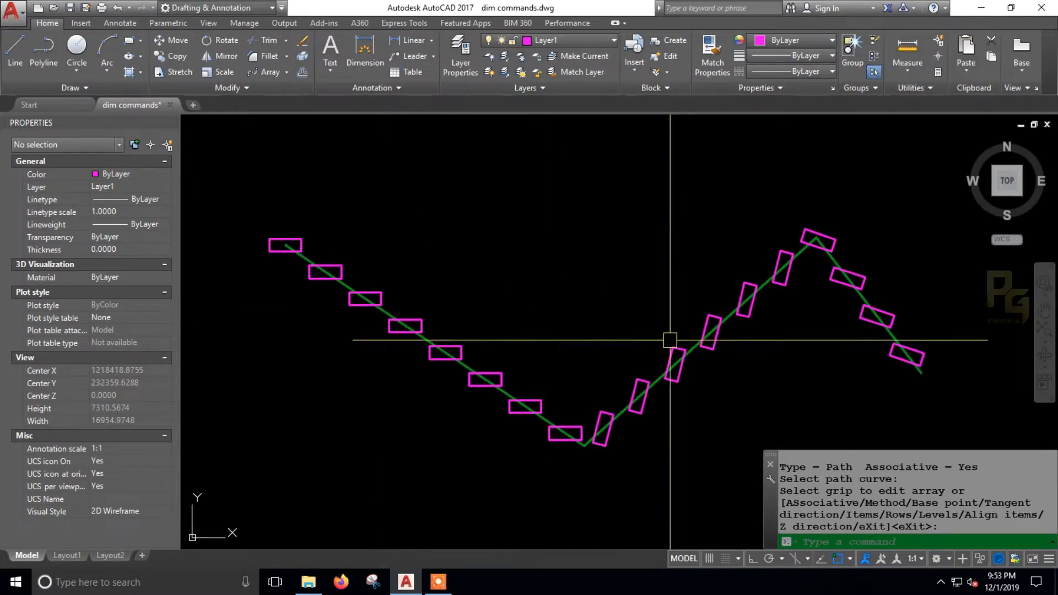
pyautogui.moveTo(386, 268); pyautogui.dragTo(432, 260, button='middle')
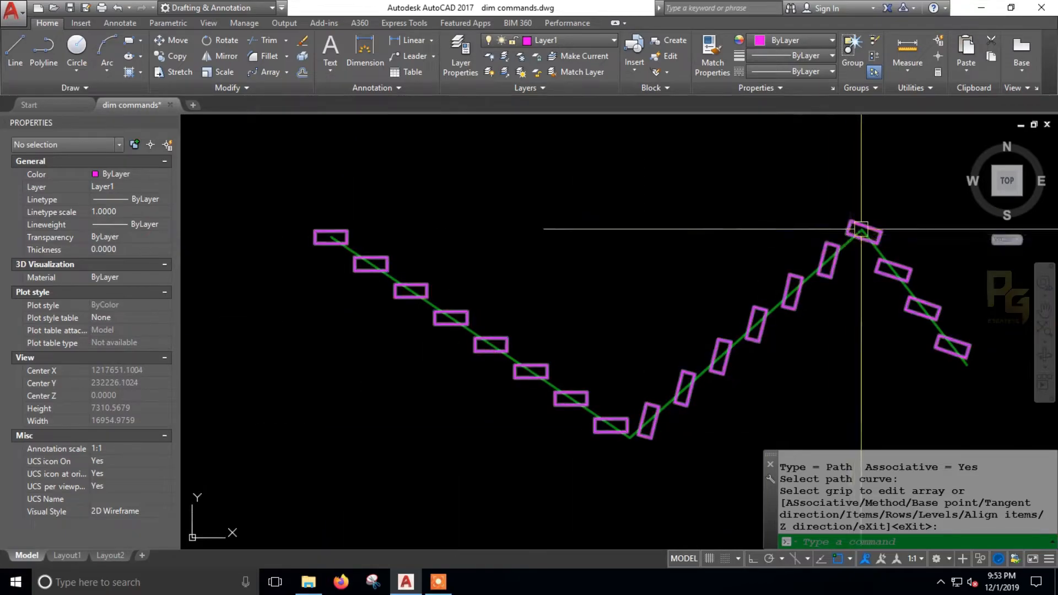
pyautogui.click(467, 305)
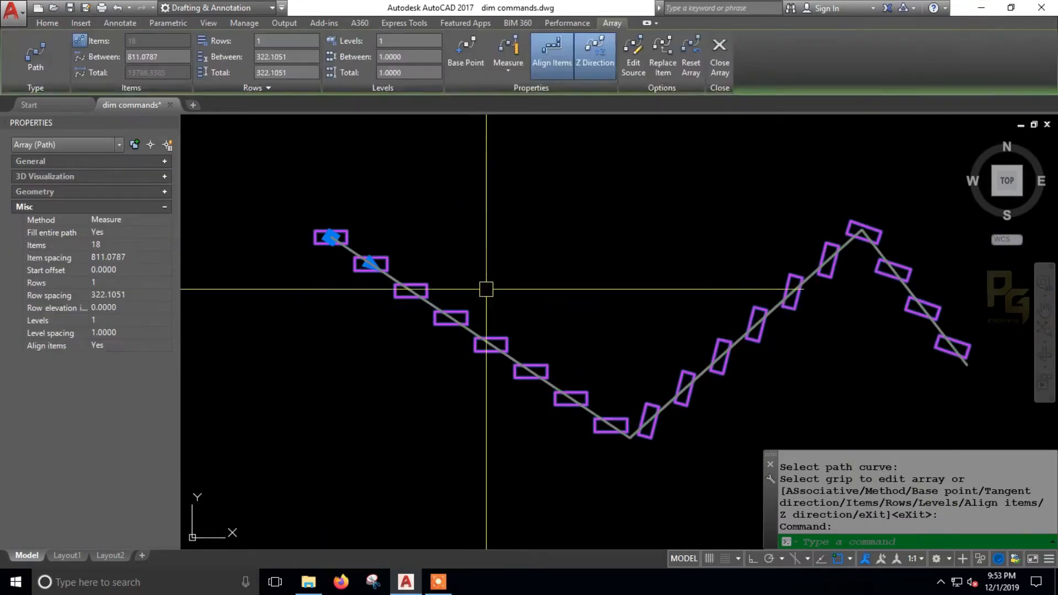
pyautogui.press('Escape')
pyautogui.press('Escape')
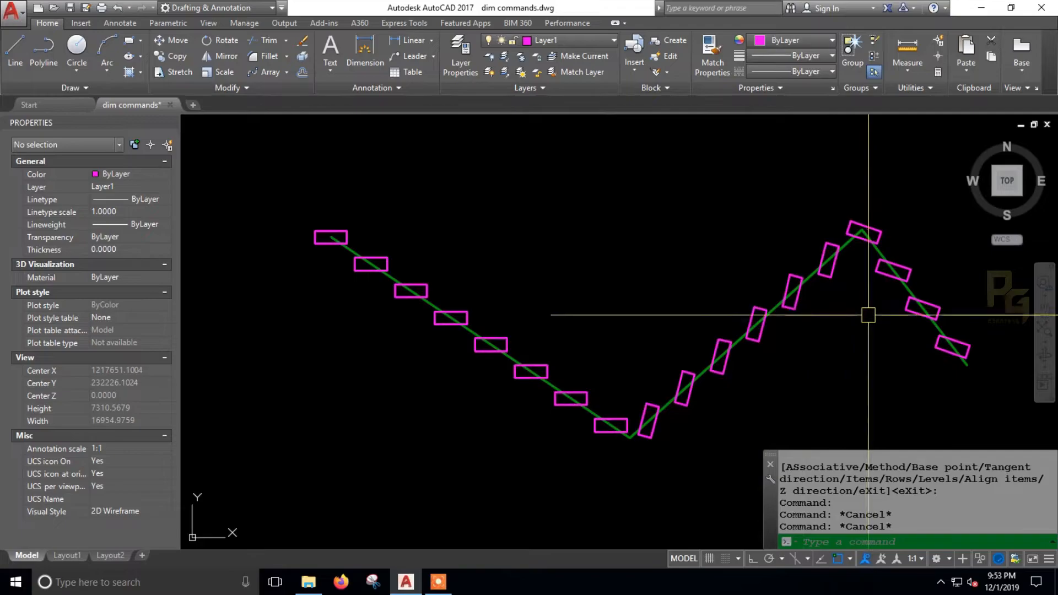
# Select the rectangle path array and review the choices for its Method and Fill entire path properties
pyautogui.click(494, 344)
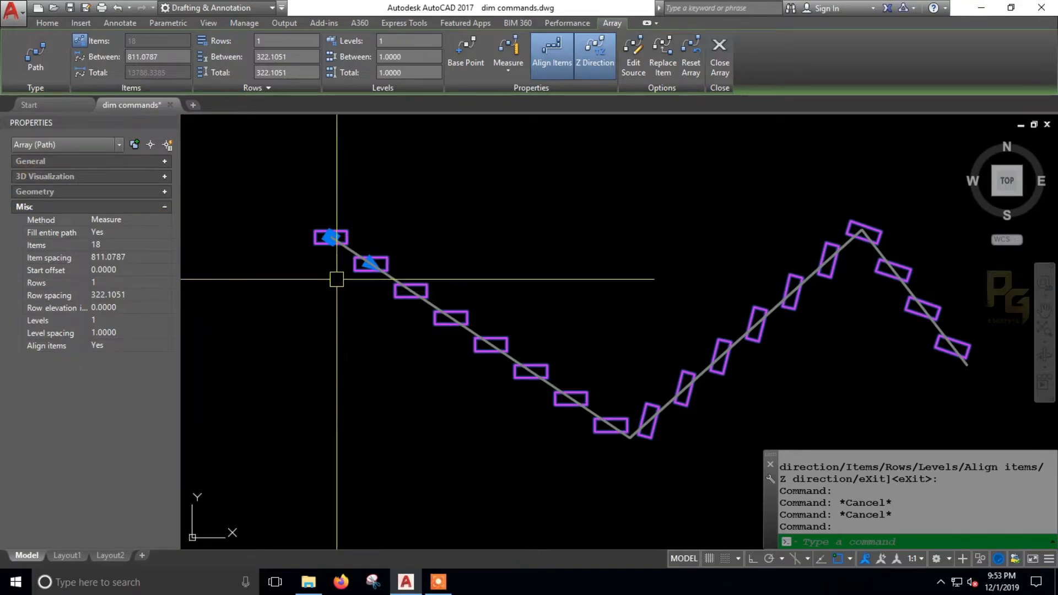
pyautogui.click(131, 219)
pyautogui.click(165, 220)
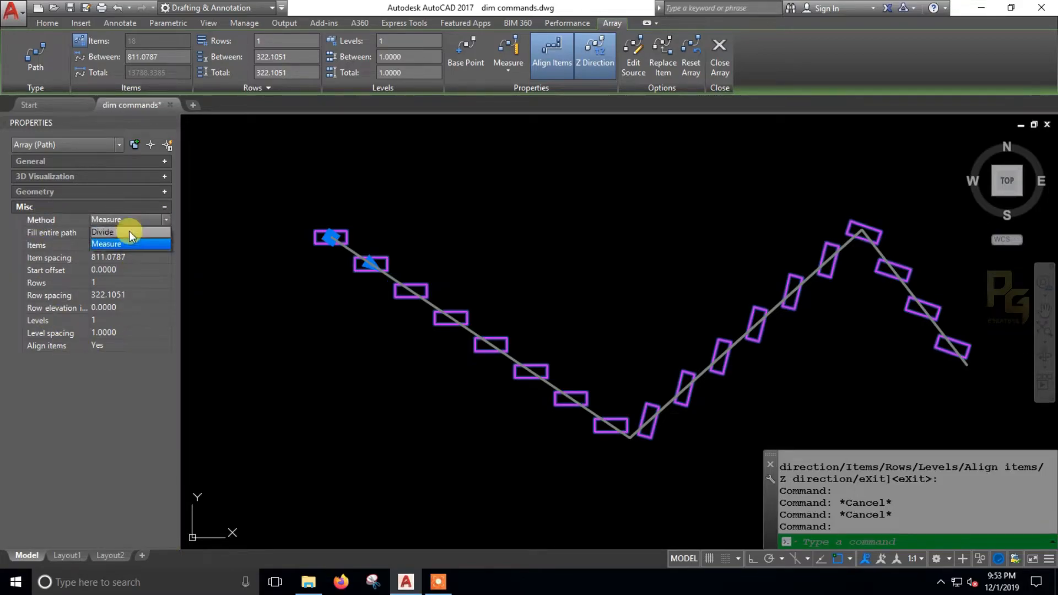
pyautogui.click(129, 217)
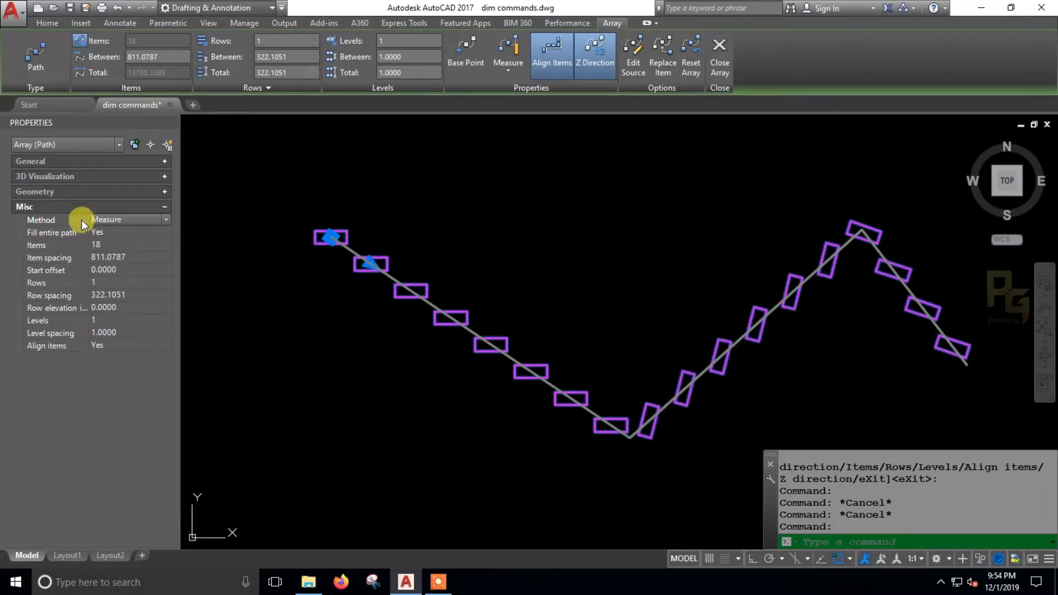
pyautogui.click(109, 242)
pyautogui.click(117, 233)
pyautogui.click(111, 244)
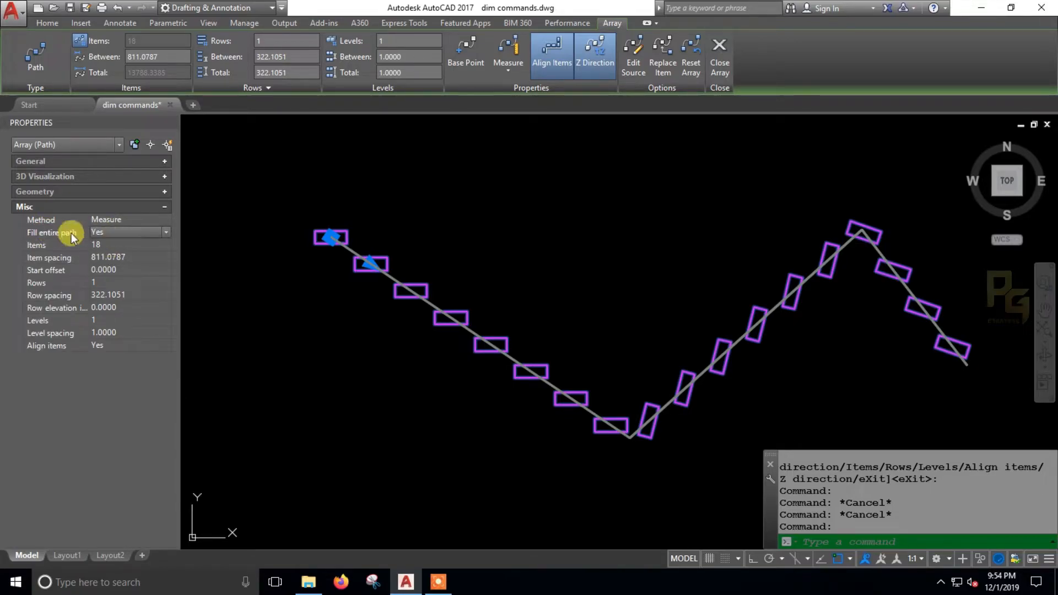
# Set the path array's Fill entire path to No and its number of items to 10, and deselect it
pyautogui.click(129, 233)
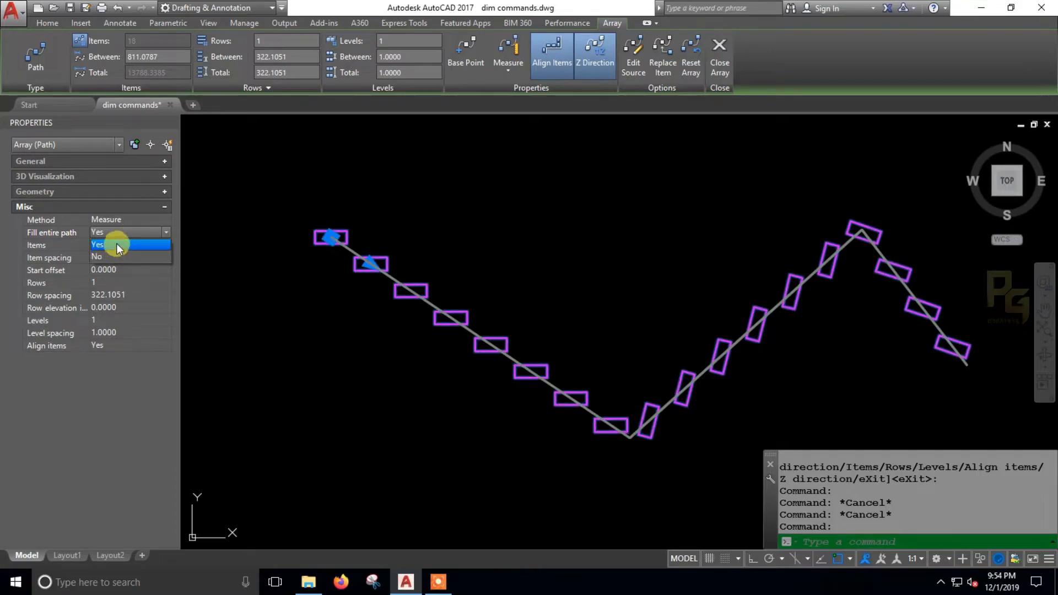
pyautogui.click(114, 256)
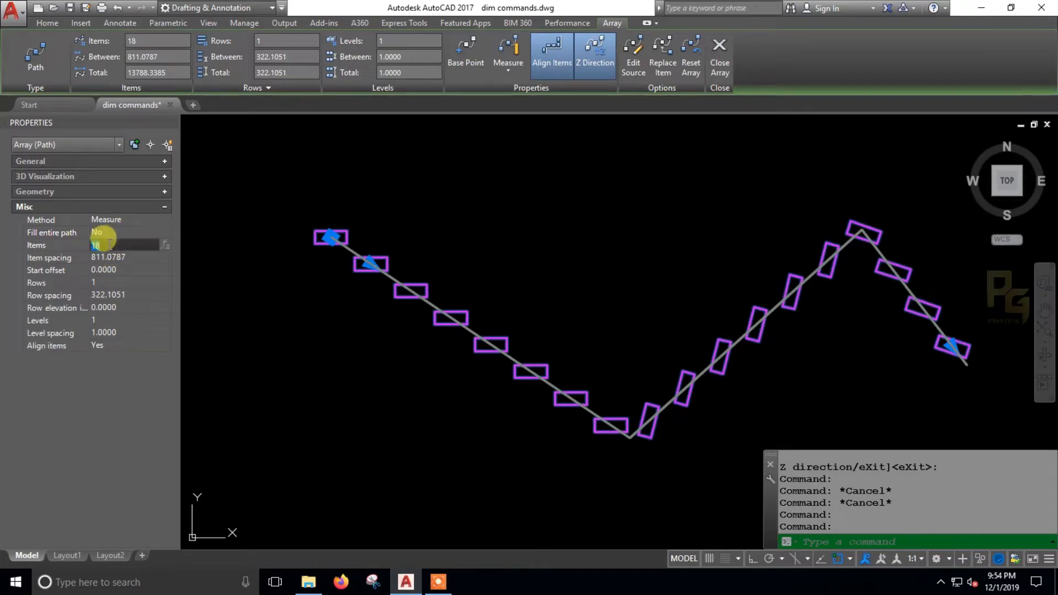
pyautogui.click(107, 246)
pyautogui.write('10')
pyautogui.click(114, 255)
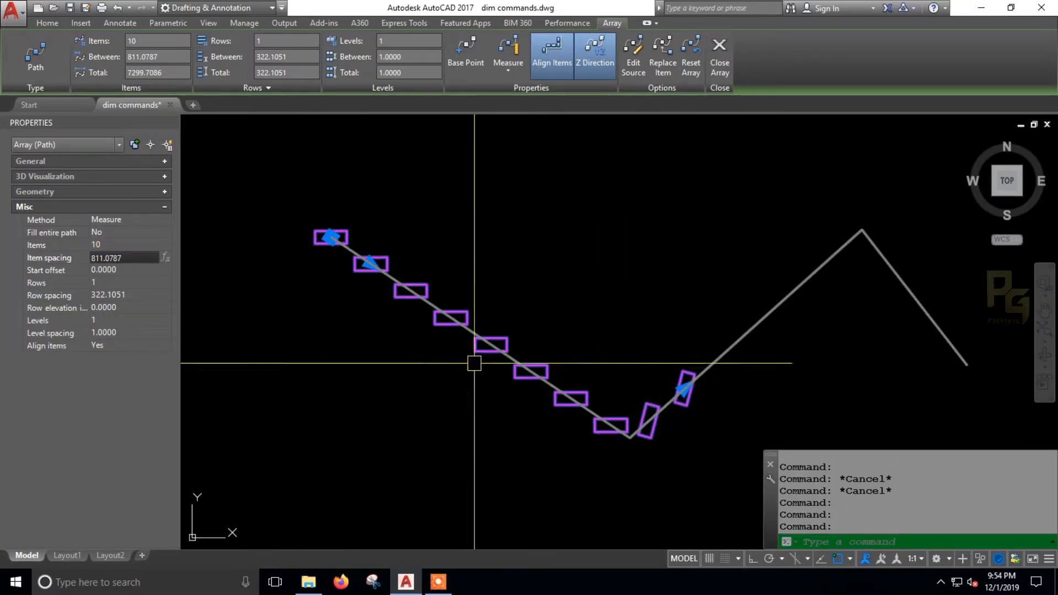
pyautogui.press('Escape')
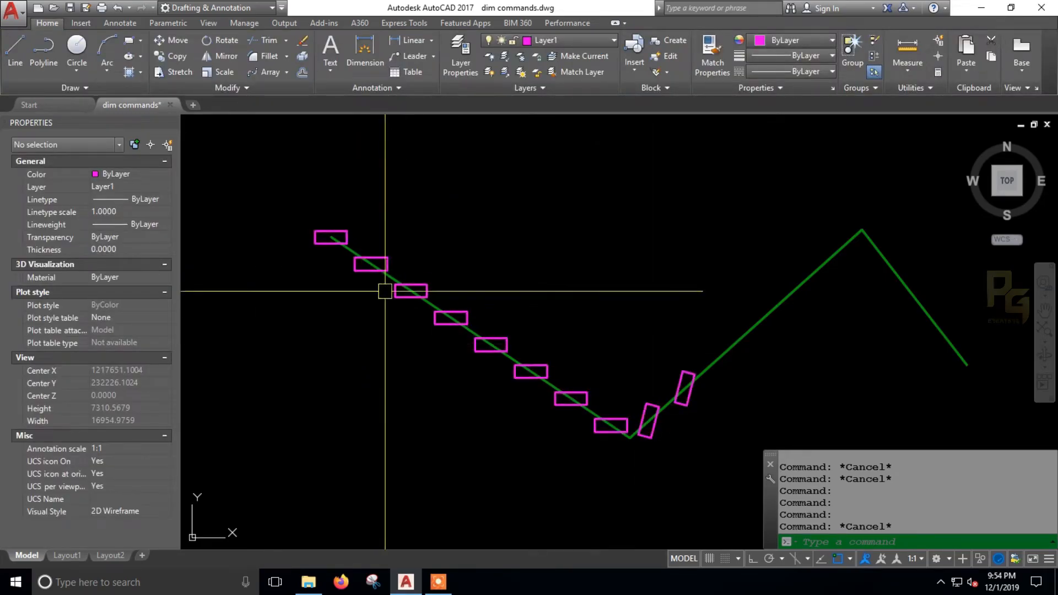
# Select the rectangle path array and set its Fill entire path property to Yes
pyautogui.click(355, 266)
pyautogui.click(137, 233)
pyautogui.click(124, 241)
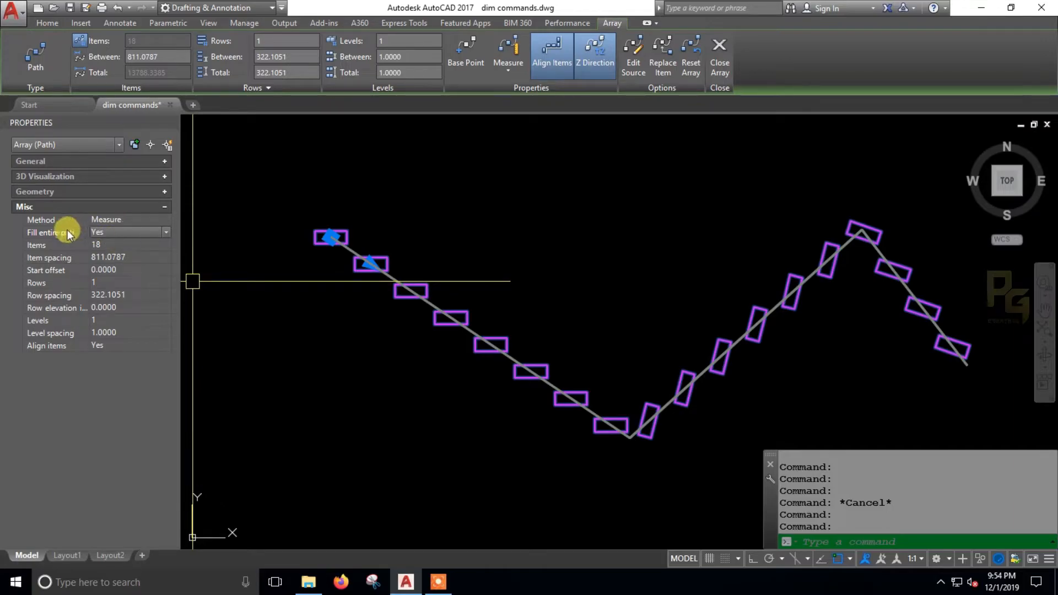
pyautogui.click(136, 234)
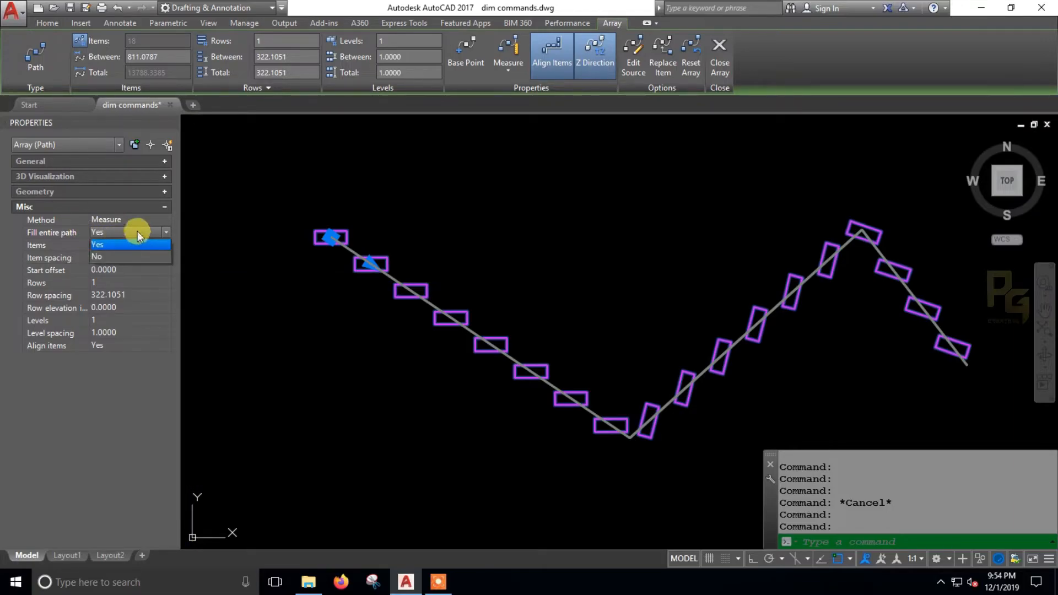
pyautogui.click(31, 235)
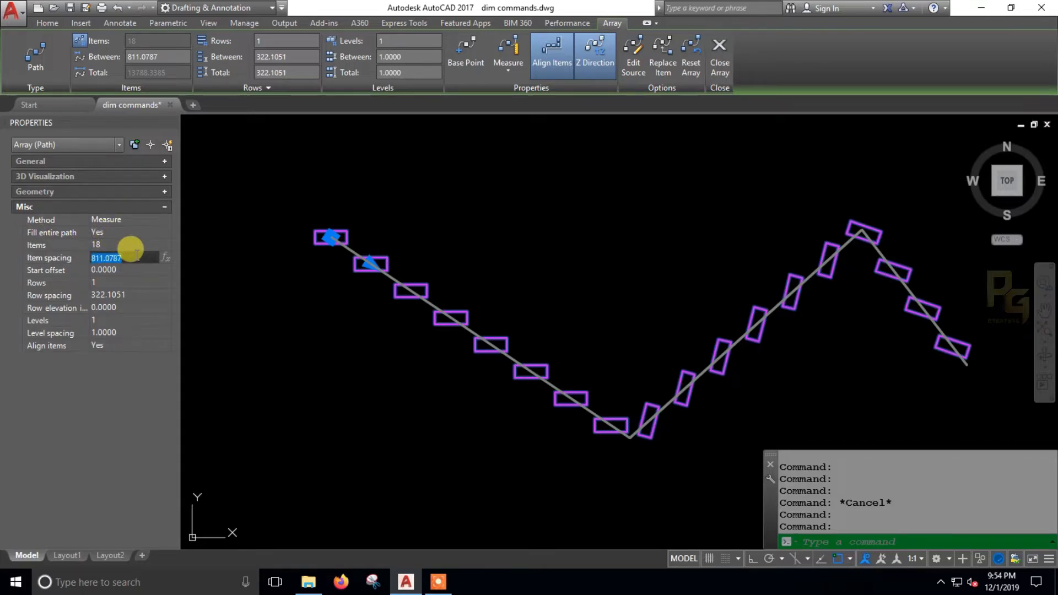
# Set the path array's item spacing to 1000
pyautogui.scroll(4, 359, 263)
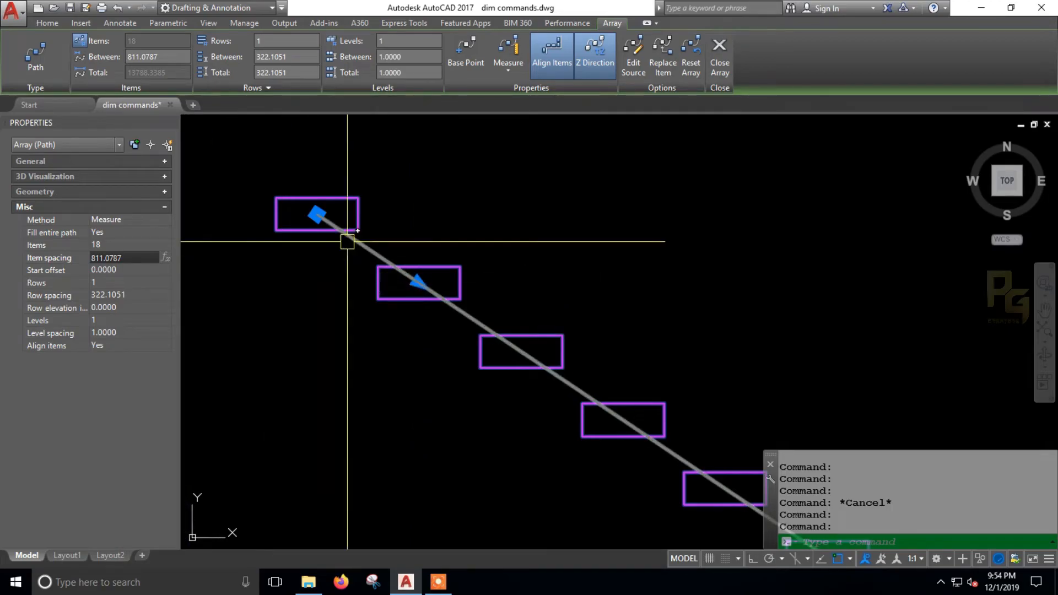
pyautogui.scroll(-2, 348, 252)
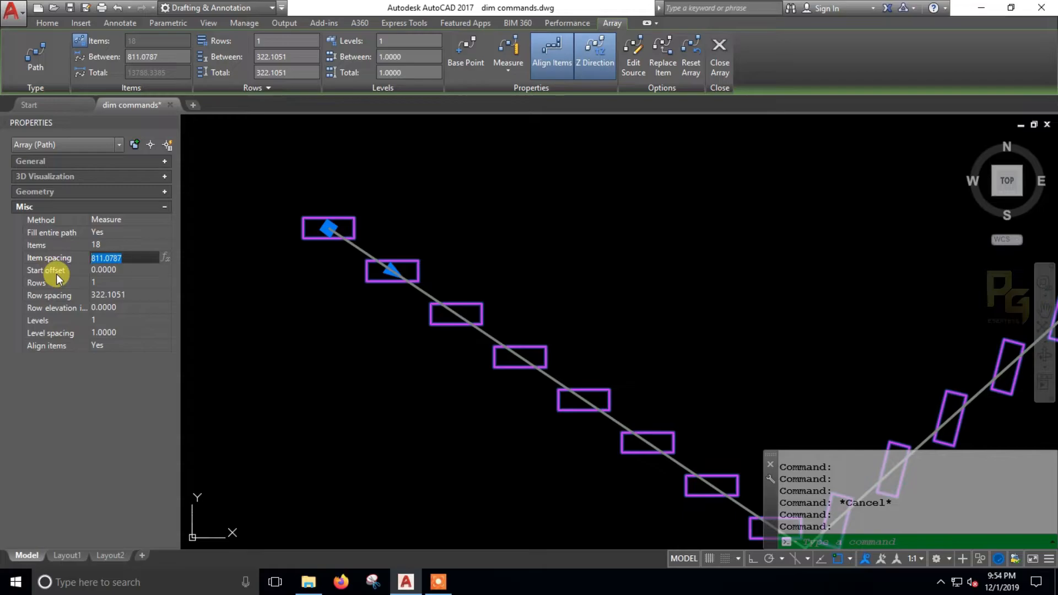
pyautogui.write('1000')
pyautogui.press('Tab')
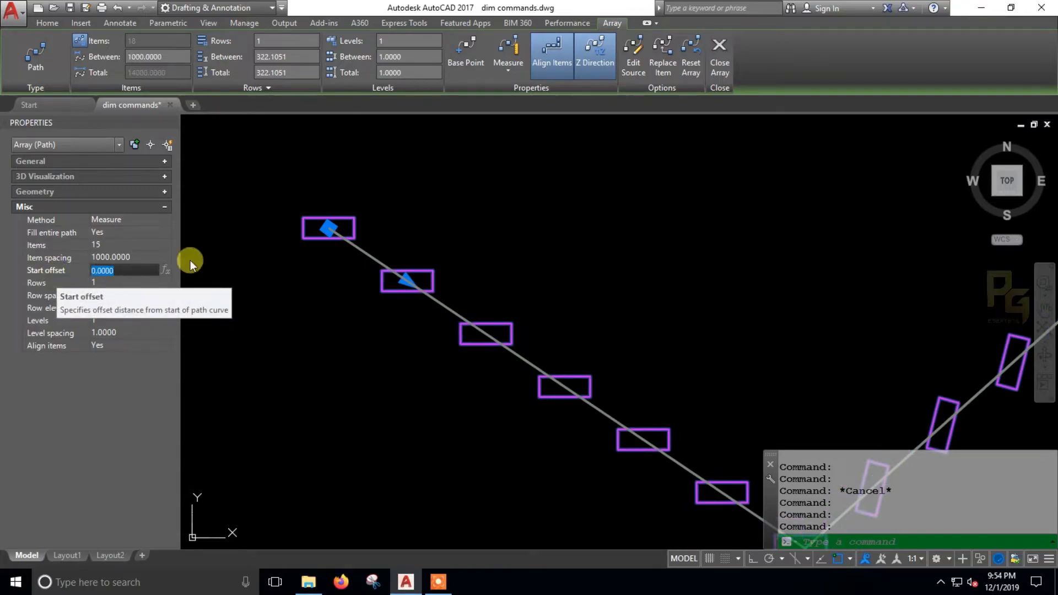
# Set the path array's start offset to 100 and deselect the array
pyautogui.moveTo(459, 267); pyautogui.dragTo(408, 259, button='middle')
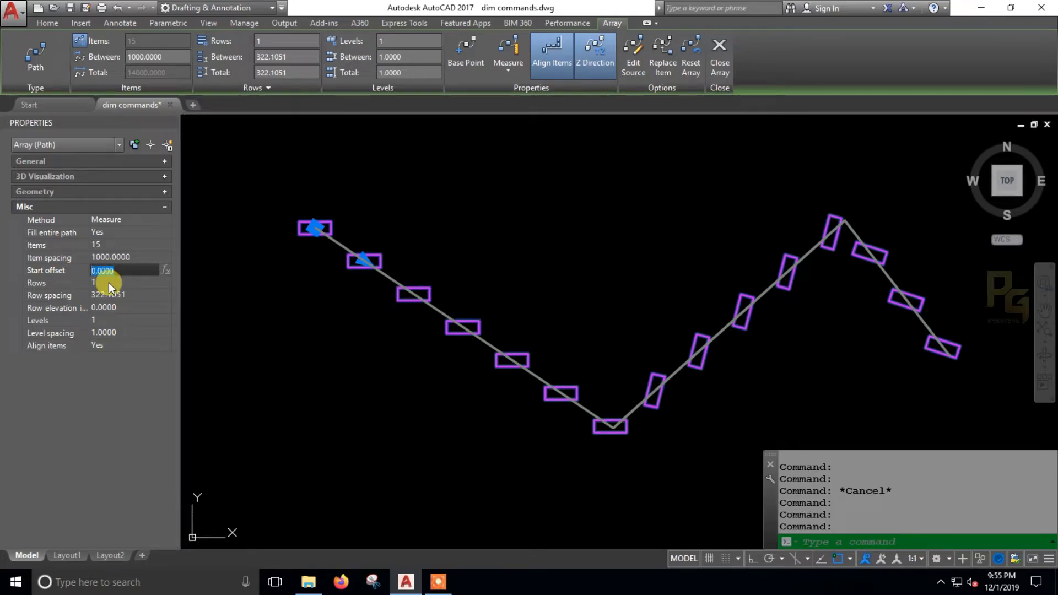
pyautogui.write('100')
pyautogui.click(106, 282)
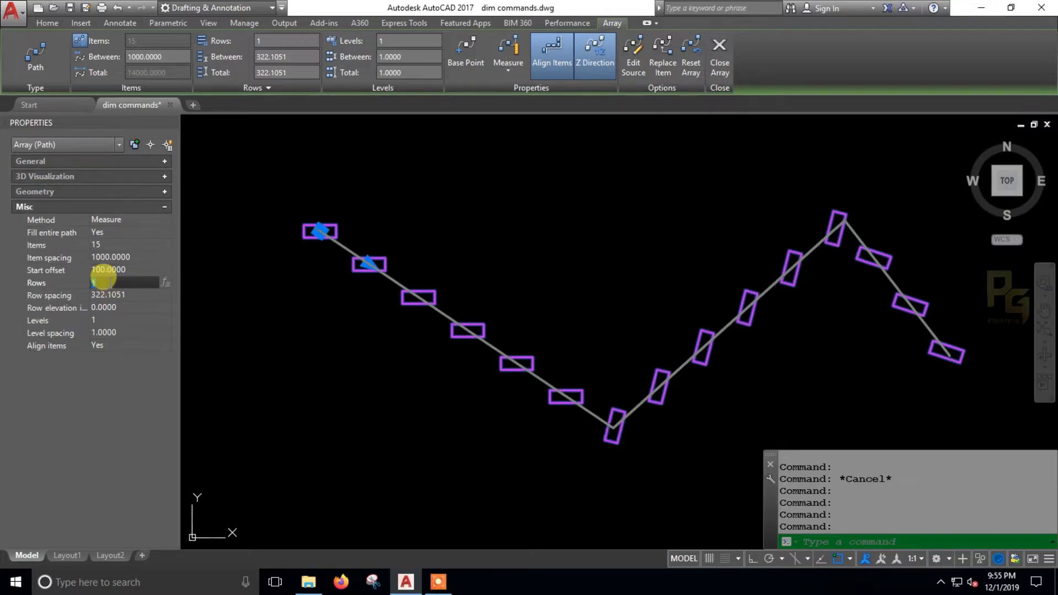
pyautogui.press('Escape')
# Examine the rectangles at the start and end of the zigzag path to see the effect of the start offset
pyautogui.scroll(2, 353, 248)
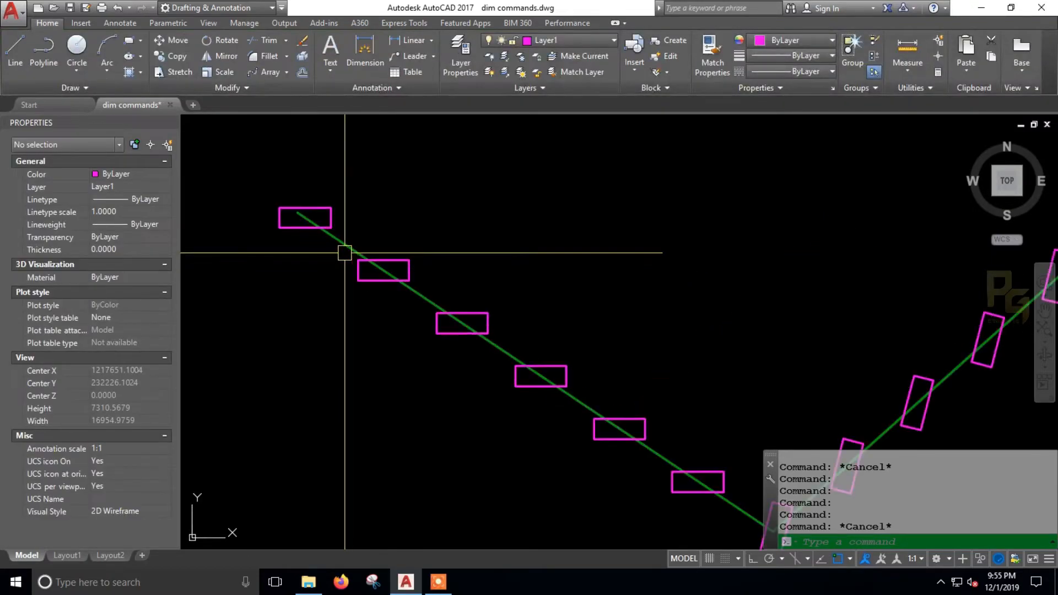
pyautogui.click(329, 218)
pyautogui.scroll(5, 276, 230)
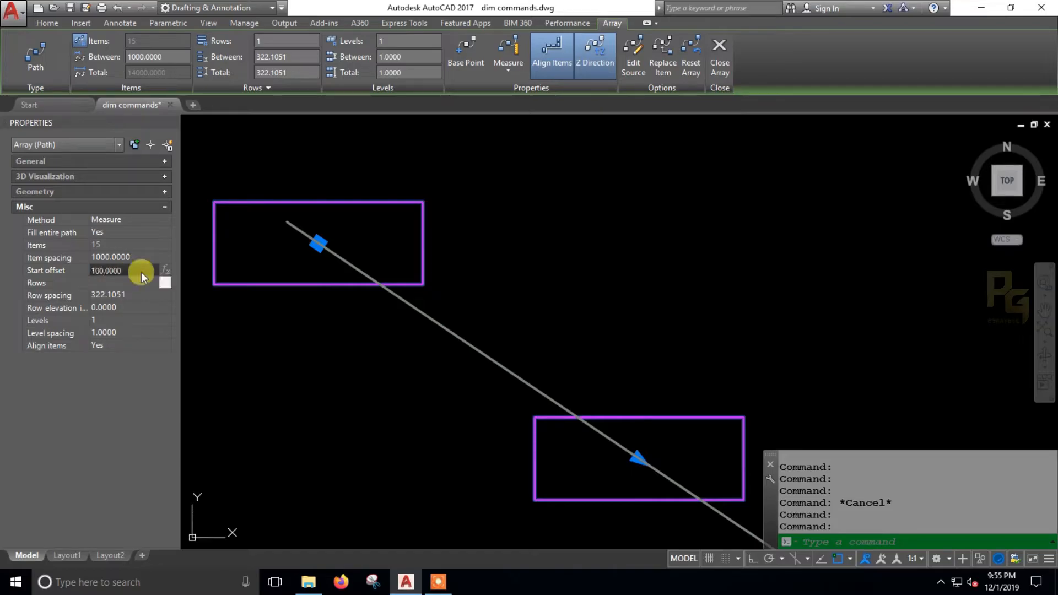
pyautogui.click(135, 269)
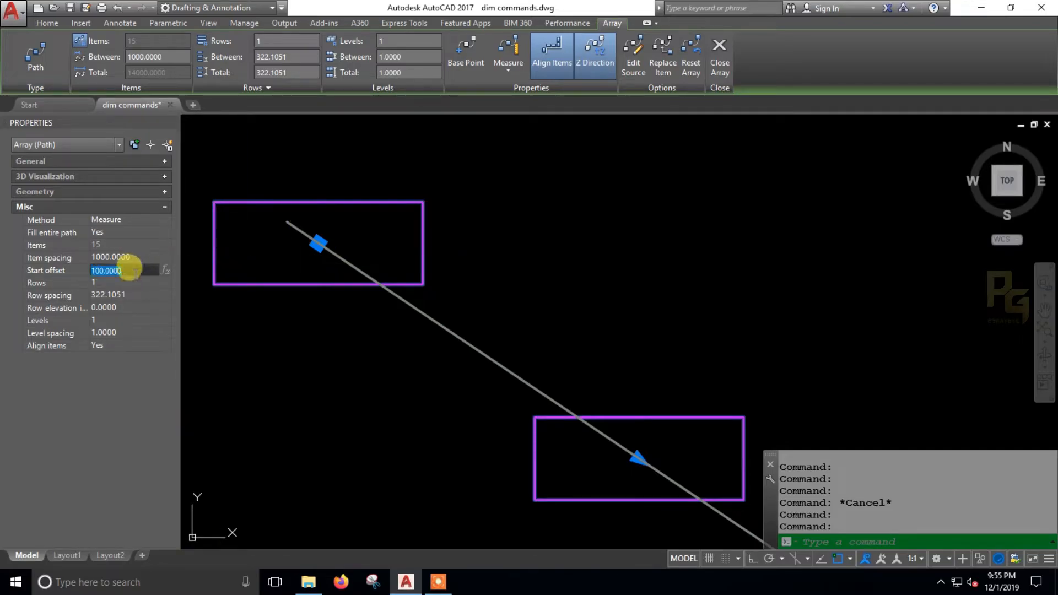
pyautogui.click(132, 269)
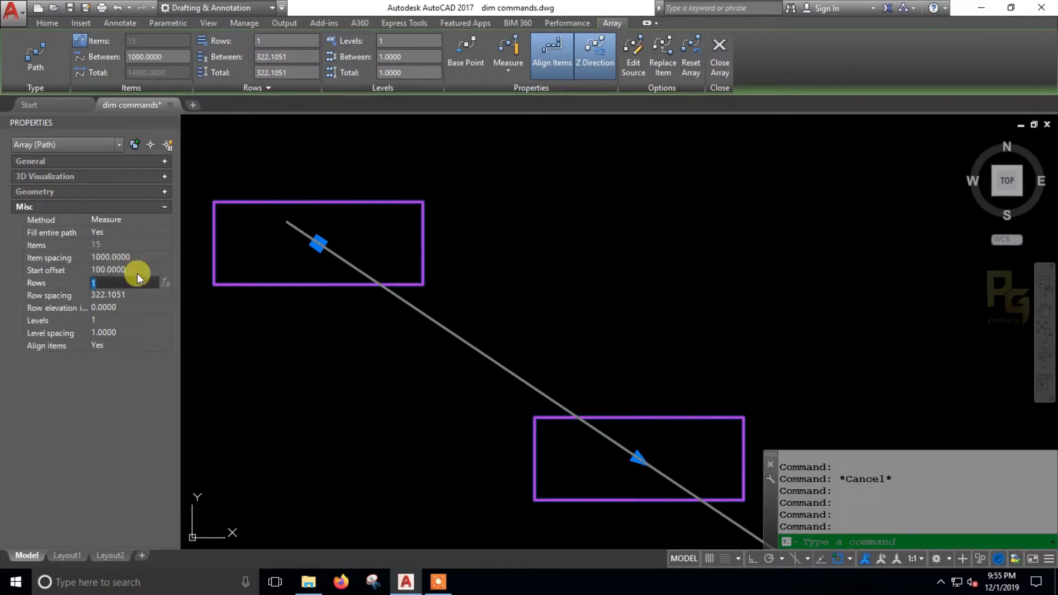
pyautogui.scroll(-3, 610, 295)
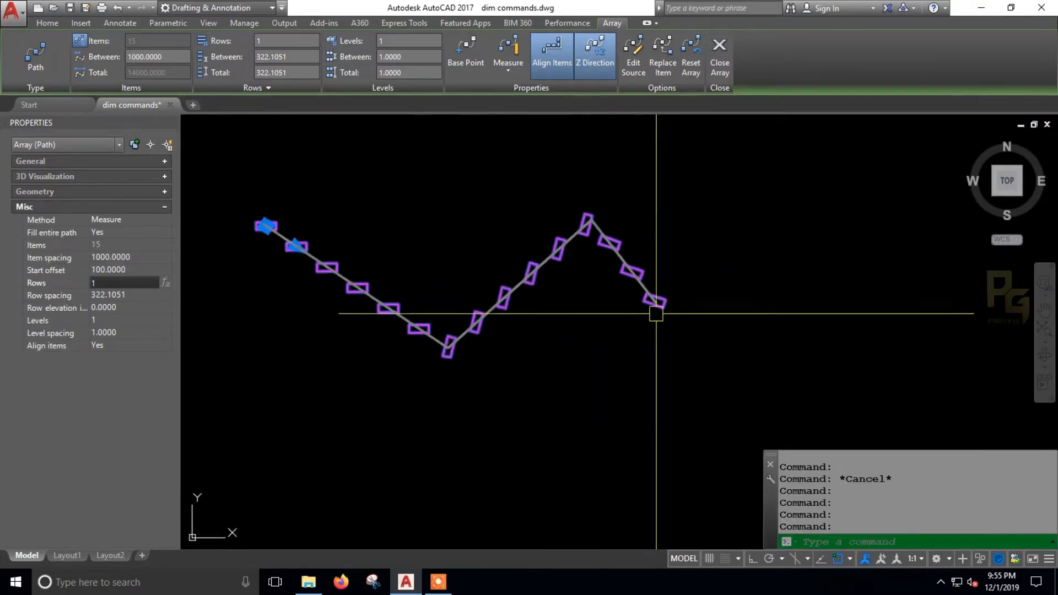
pyautogui.scroll(10, 660, 315)
pyautogui.click(625, 265)
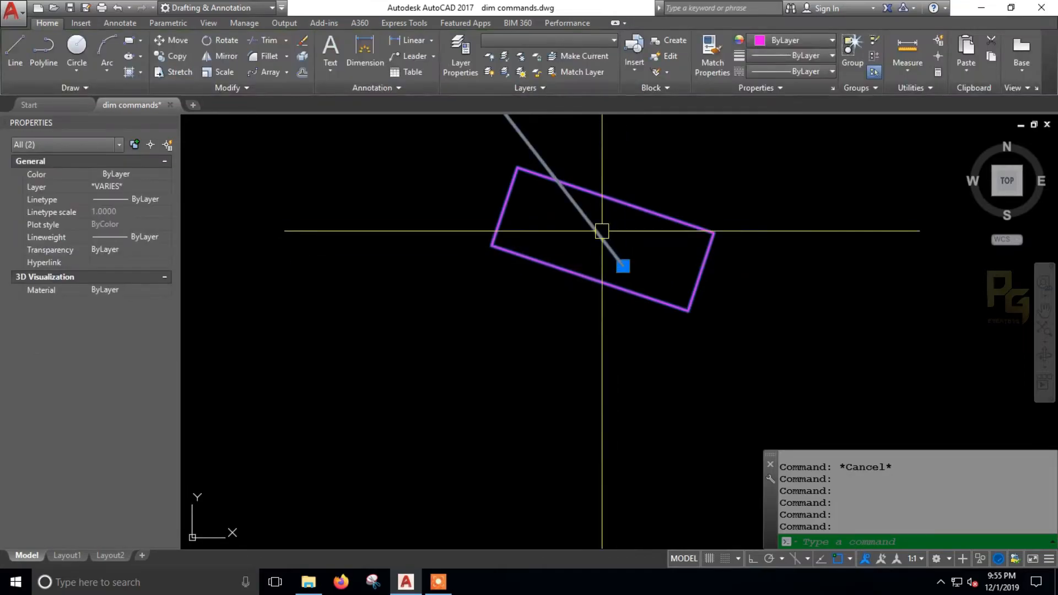
pyautogui.scroll(-10, 686, 283)
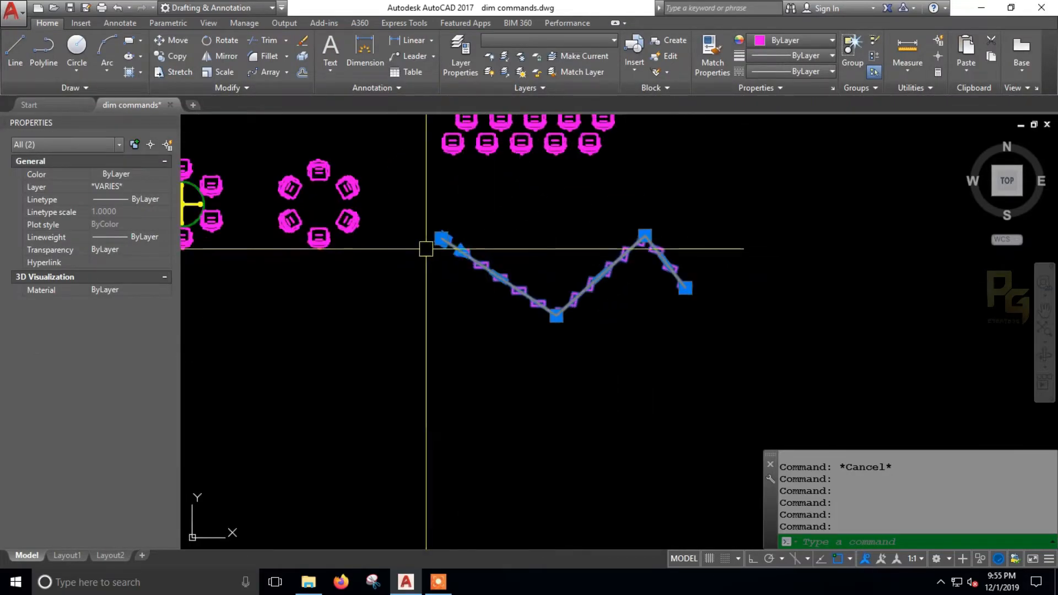
pyautogui.scroll(10, 434, 241)
pyautogui.press('Escape')
# Select the path array, set its start offset to 110, and check both ends of the path
pyautogui.click(485, 292)
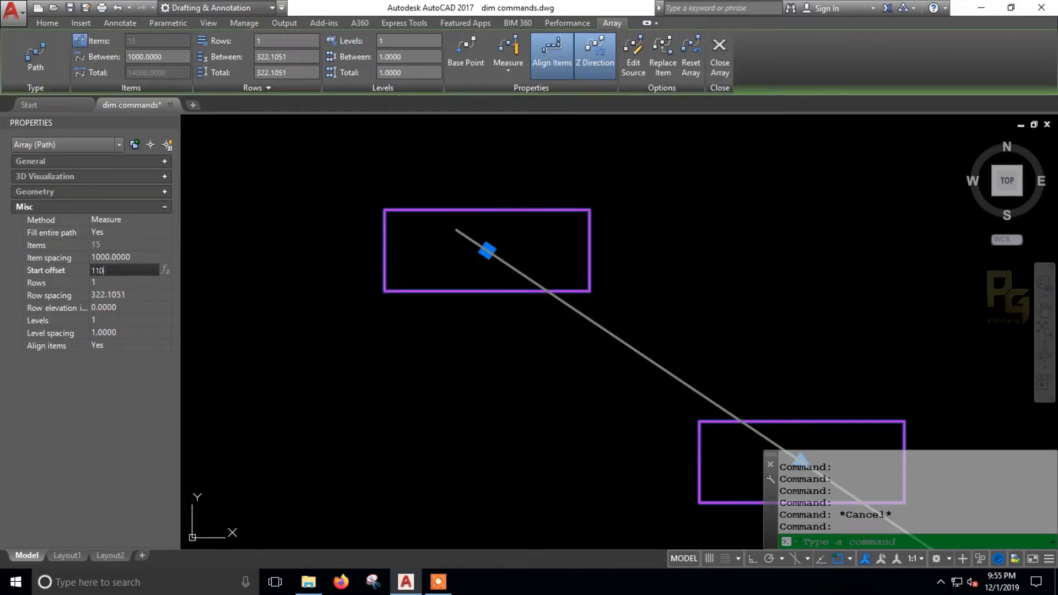
pyautogui.write('110')
pyautogui.press('Return')
pyautogui.scroll(8, 735, 300)
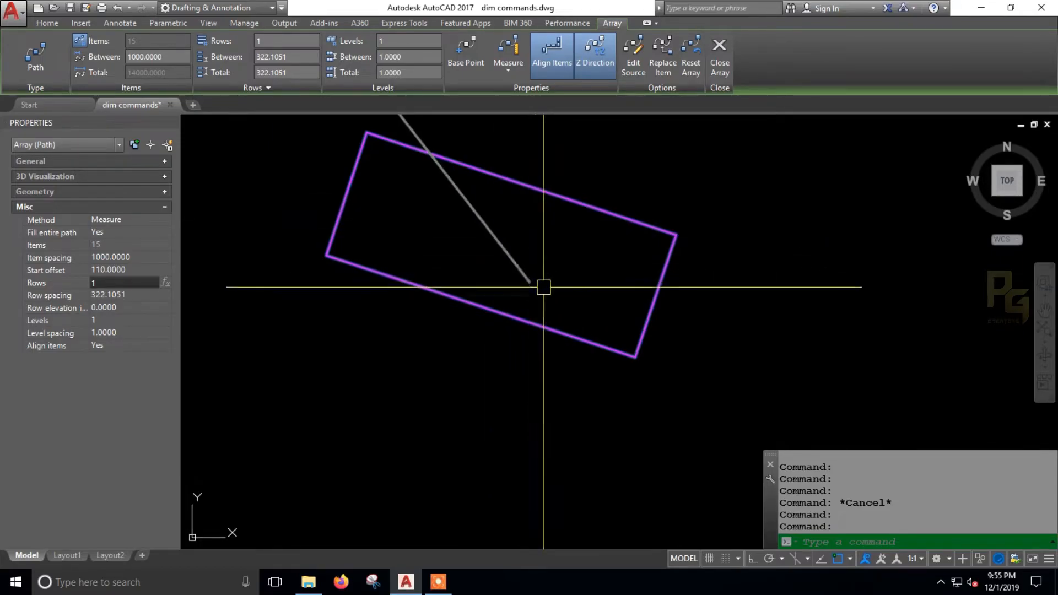
pyautogui.scroll(-7, 583, 283)
pyautogui.moveTo(424, 275); pyautogui.dragTo(541, 281, button='middle')
pyautogui.scroll(4, 463, 248)
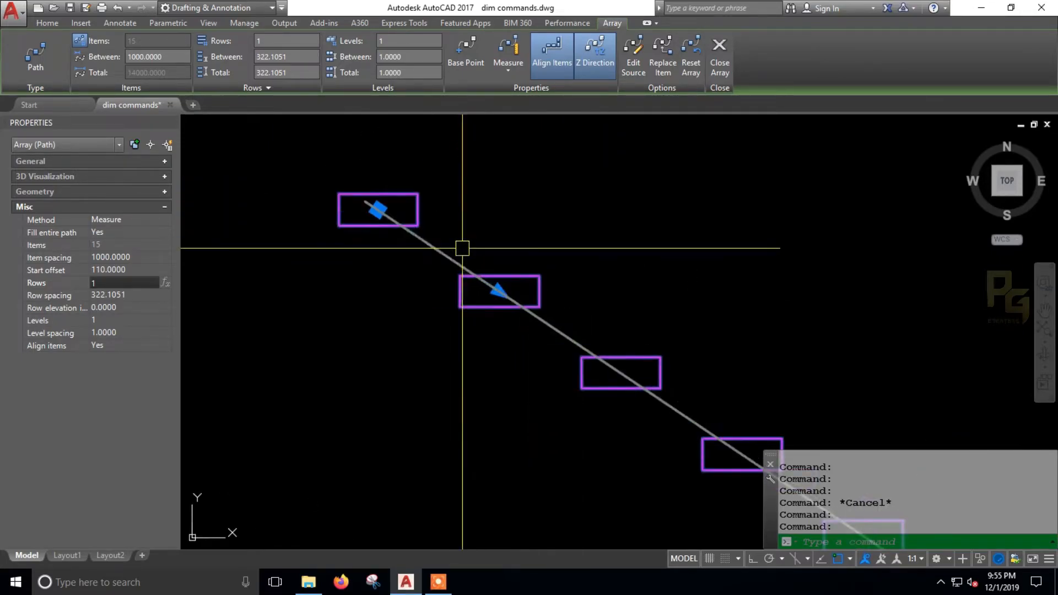
# Set the path array's number of rows to 2, and increase it to 3
pyautogui.click(86, 281)
pyautogui.click(130, 270)
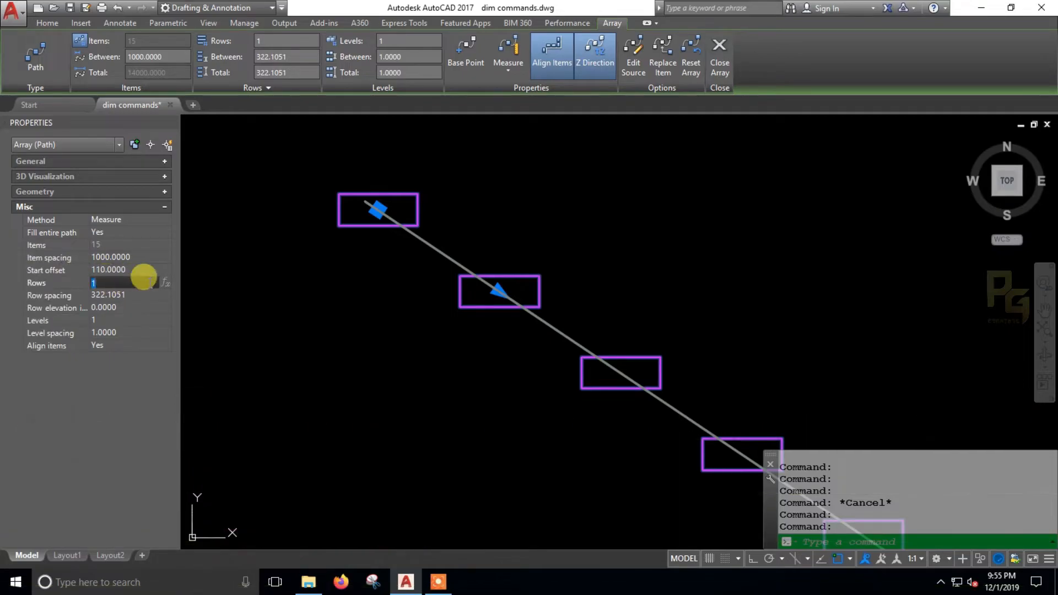
pyautogui.click(147, 289)
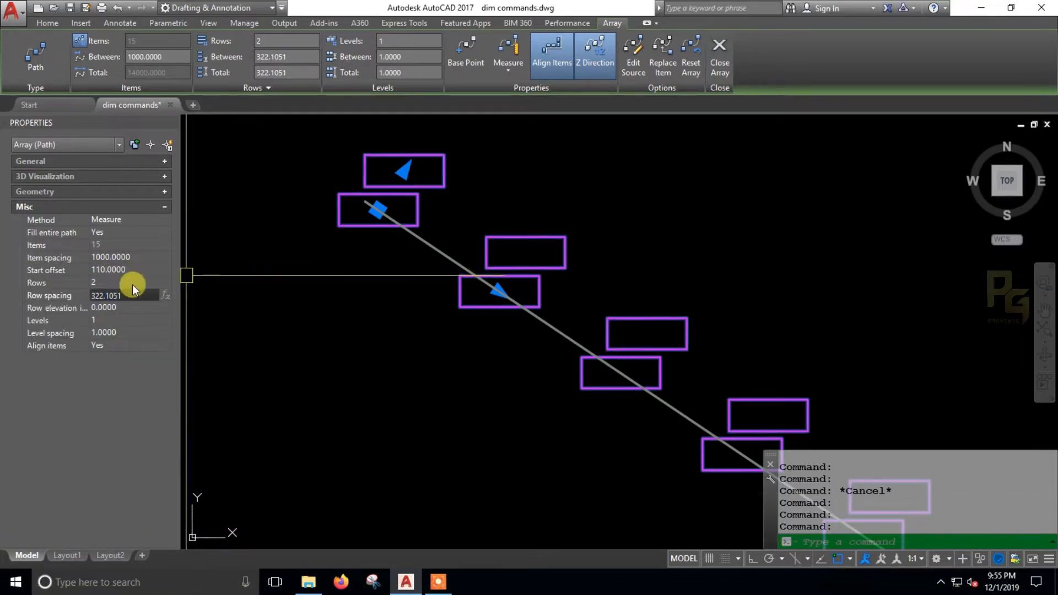
pyautogui.press('Return')
# Stretch the path array's row count to 8 directly in the drawing and deselect the array
pyautogui.scroll(-5, 453, 259)
pyautogui.scroll(3, 612, 303)
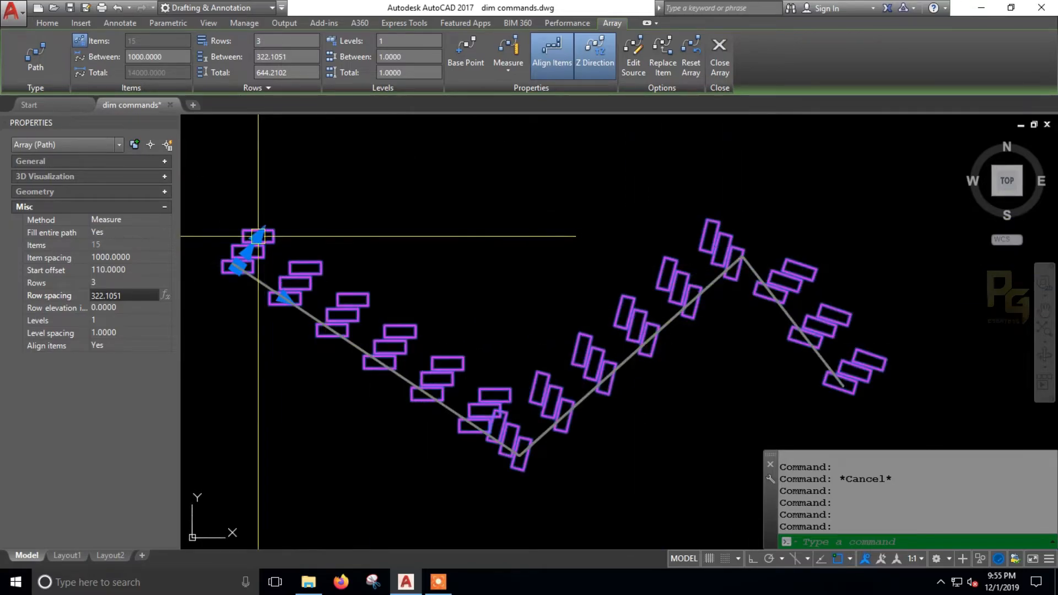
pyautogui.click(257, 236)
pyautogui.click(307, 161)
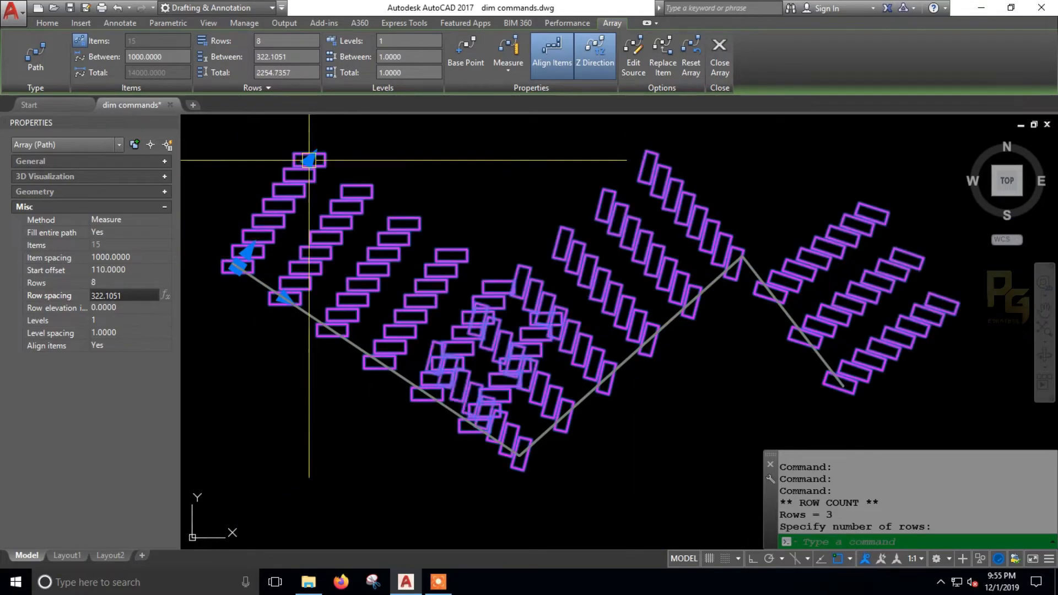
pyautogui.press('Escape')
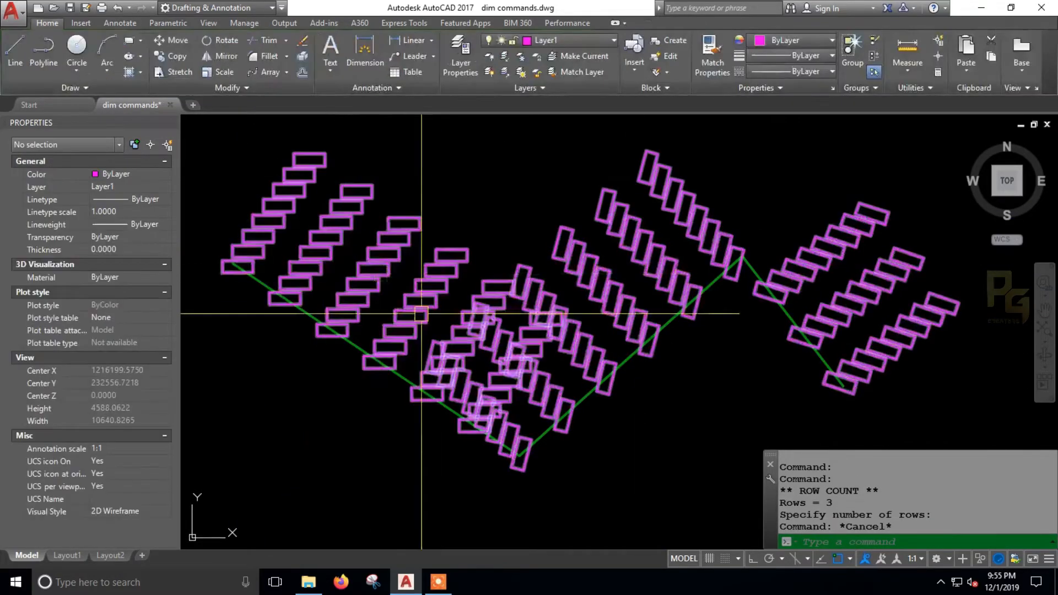
# Reselect the path array and set its number of rows to 1
pyautogui.click(330, 212)
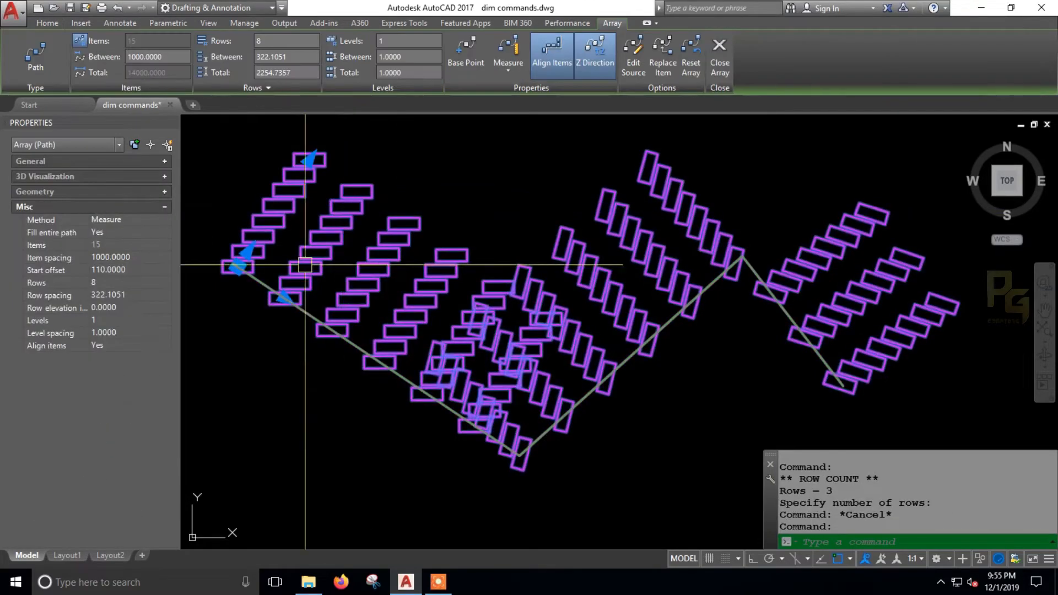
pyautogui.click(106, 283)
pyautogui.write('1')
pyautogui.press('Tab')
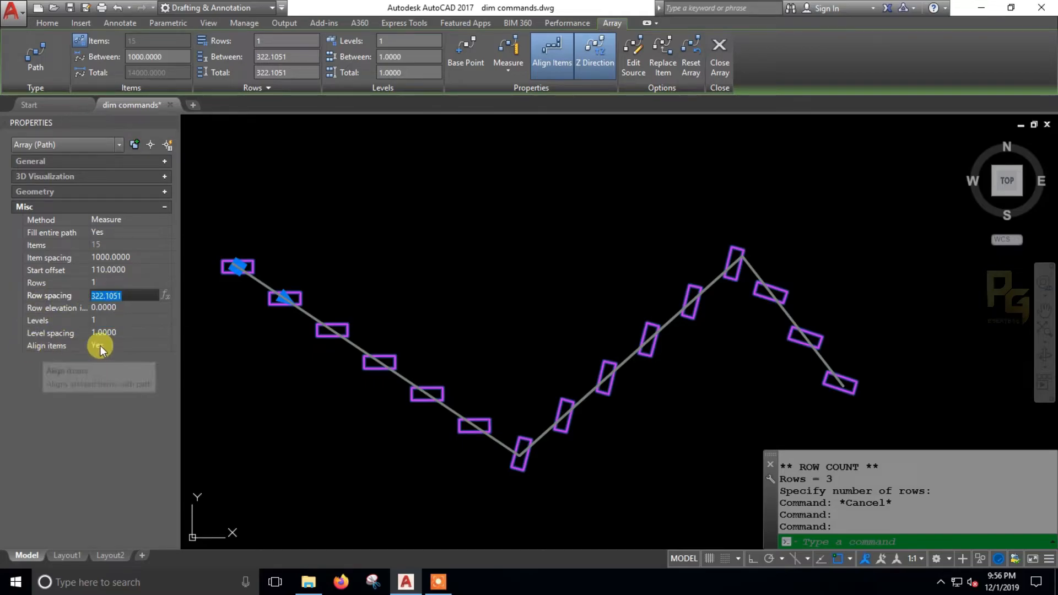
# Set the path array's Align items property to No and deselect the array
pyautogui.click(147, 346)
pyautogui.click(150, 346)
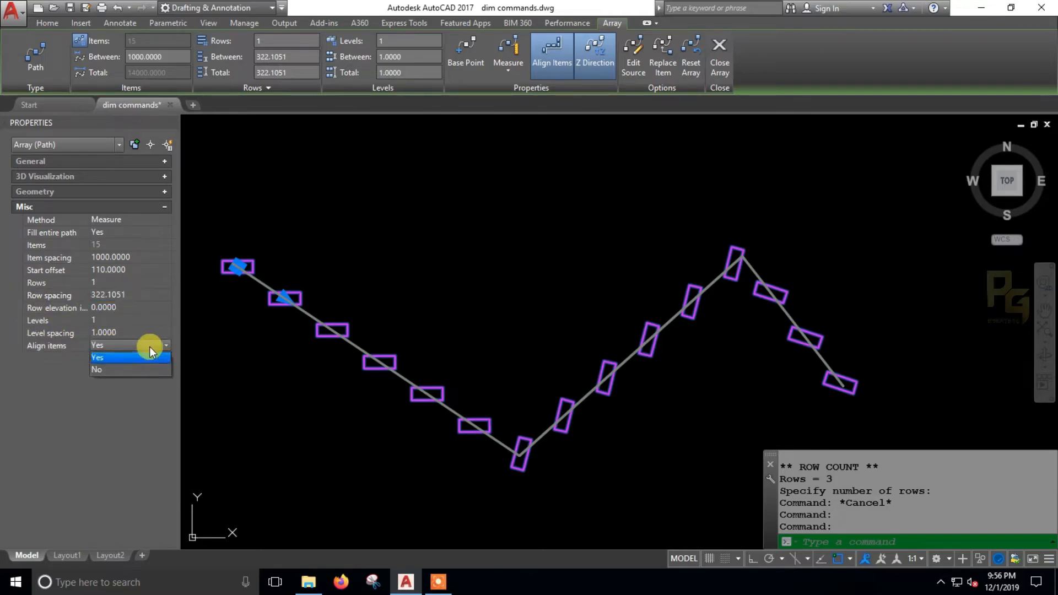
pyautogui.click(120, 359)
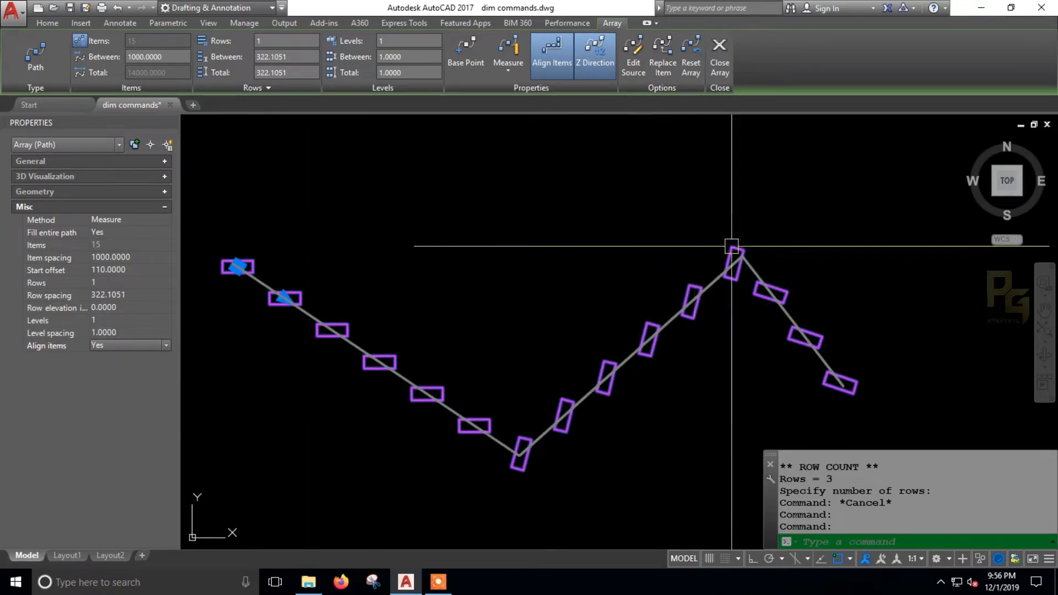
pyautogui.click(128, 344)
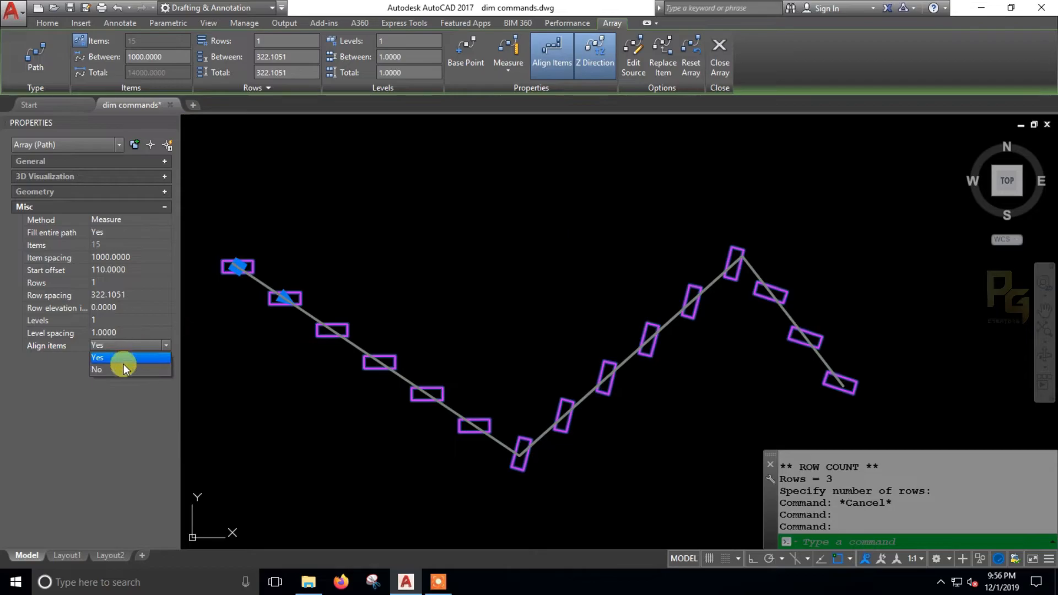
pyautogui.click(120, 369)
pyautogui.press('Escape')
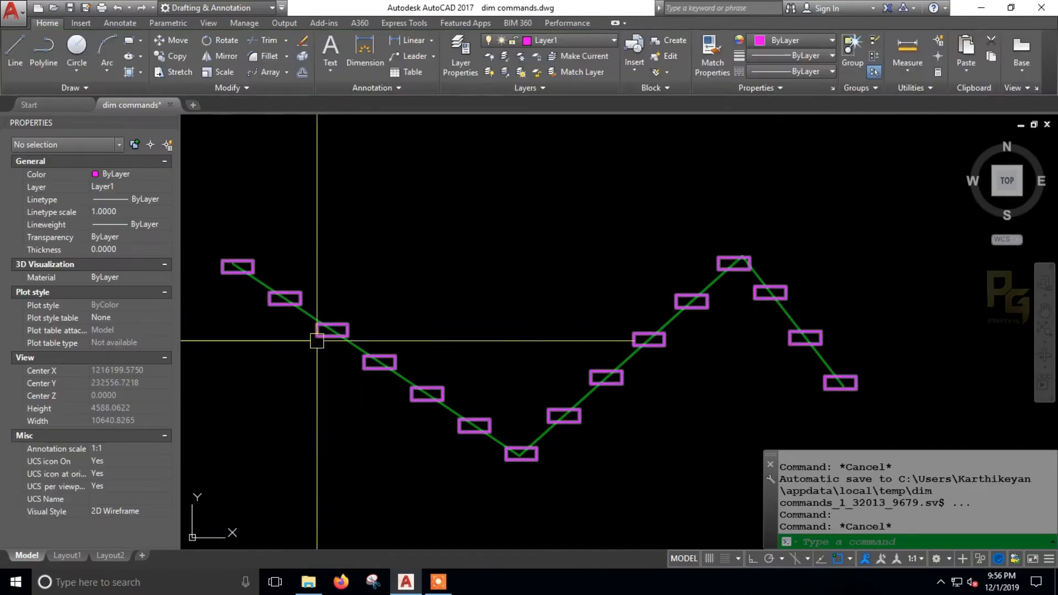
# Select the green zigzag polyline and add a vertex to its last segment, placed far to the right of the existing path
pyautogui.write('p')
pyautogui.press('Return')
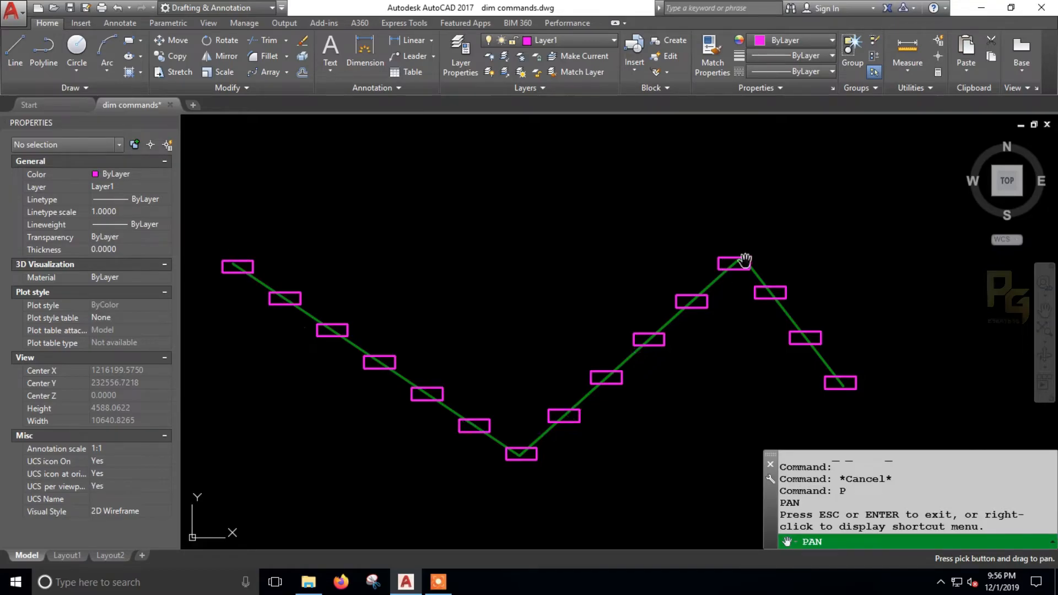
pyautogui.scroll(-3, 796, 373)
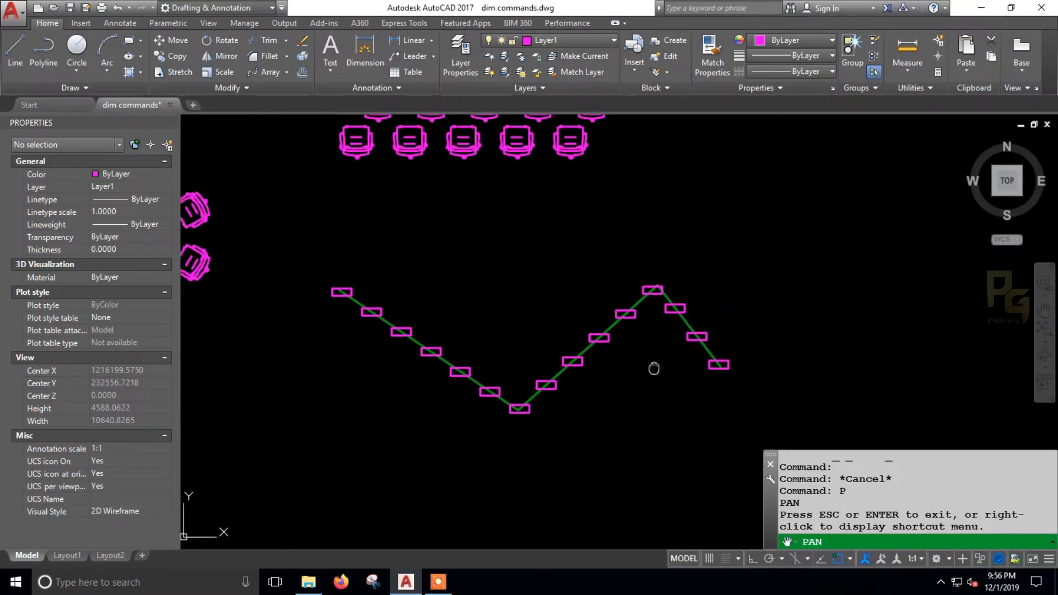
pyautogui.press('Escape')
pyautogui.click(621, 354)
pyautogui.press('Escape')
pyautogui.scroll(4, 615, 341)
pyautogui.click(615, 341)
pyautogui.scroll(-5, 612, 339)
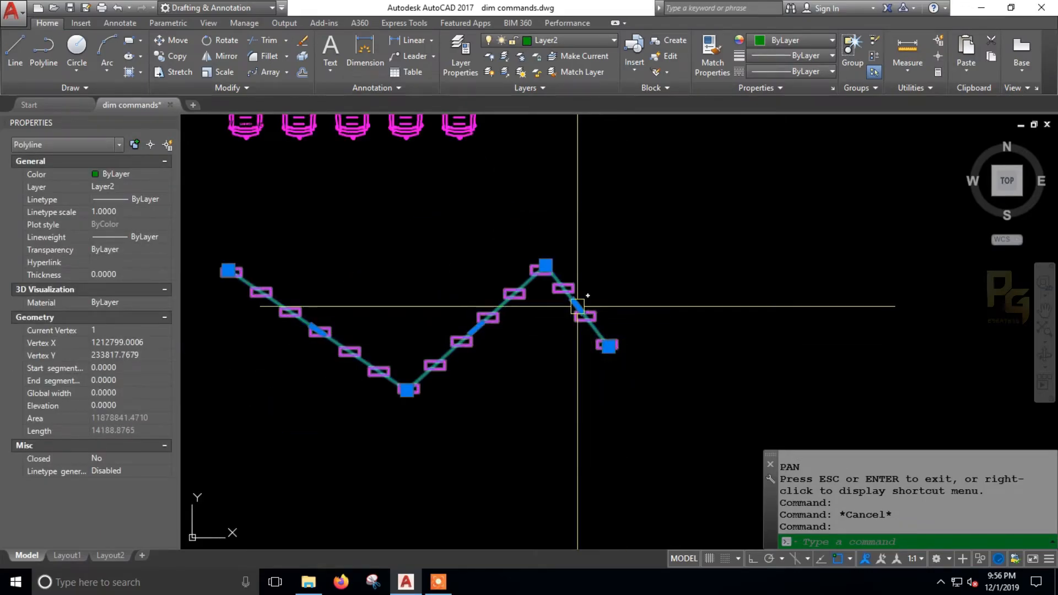
pyautogui.moveTo(578, 306)
pyautogui.click(626, 347)
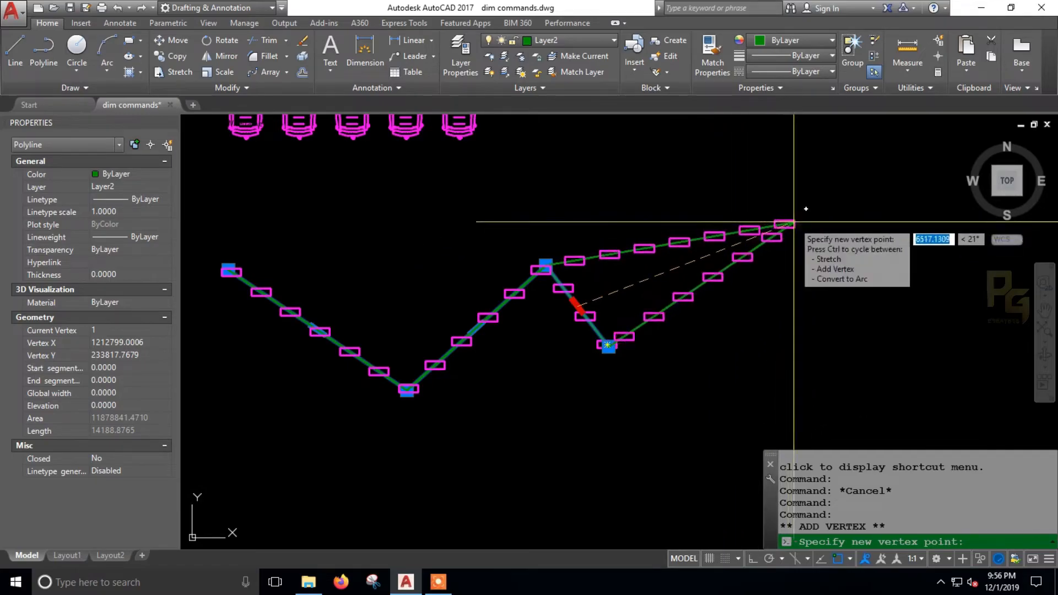
pyautogui.click(804, 253)
# Add a vertex to the zigzag polyline's second segment, placed high up, and another on the resulting sloping segment, pulled down into a V
pyautogui.moveTo(477, 330)
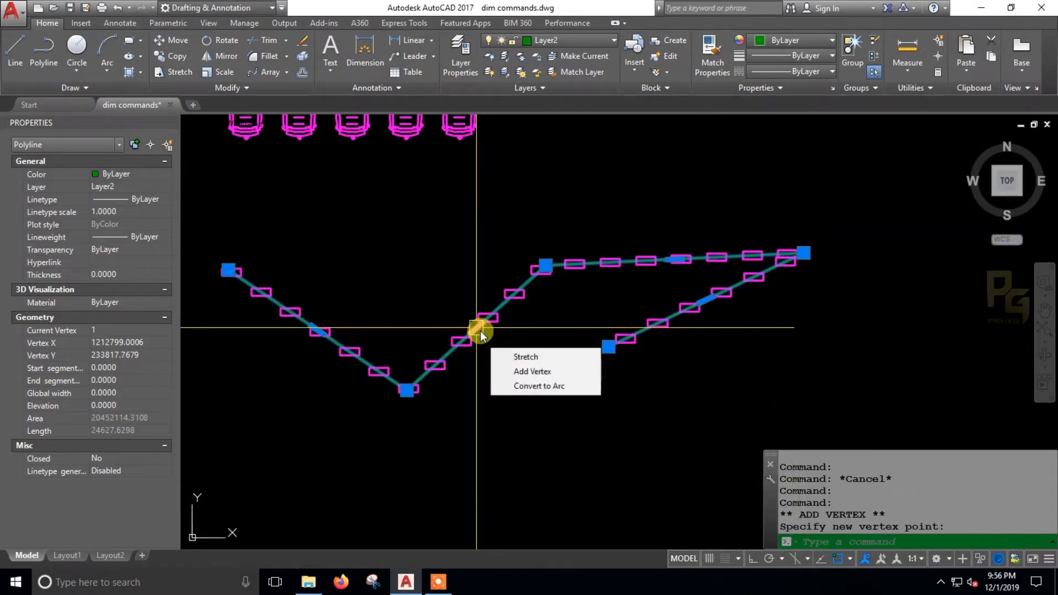
pyautogui.click(529, 371)
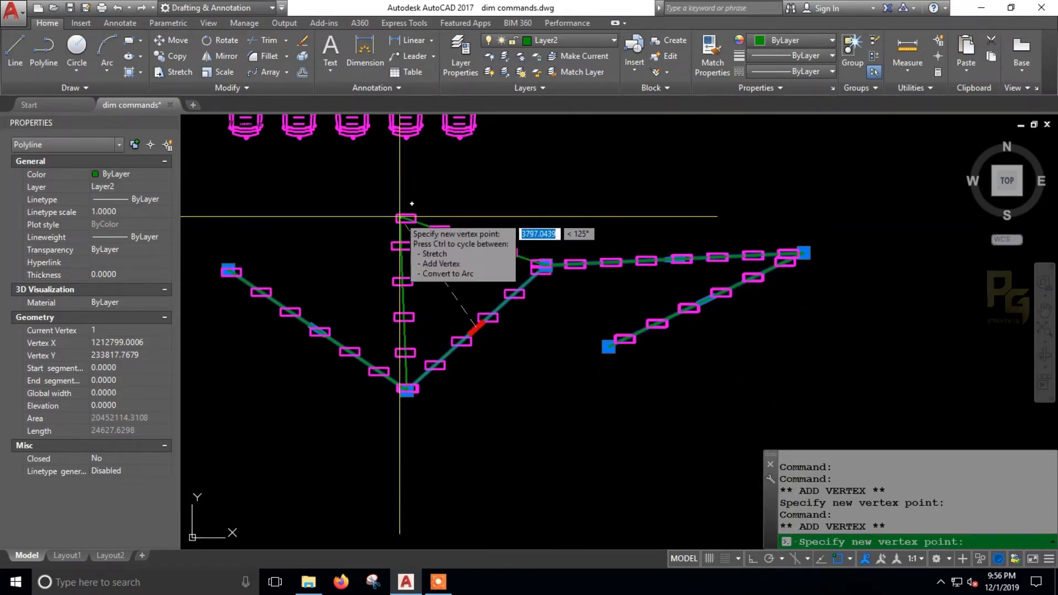
pyautogui.click(399, 216)
pyautogui.moveTo(473, 241)
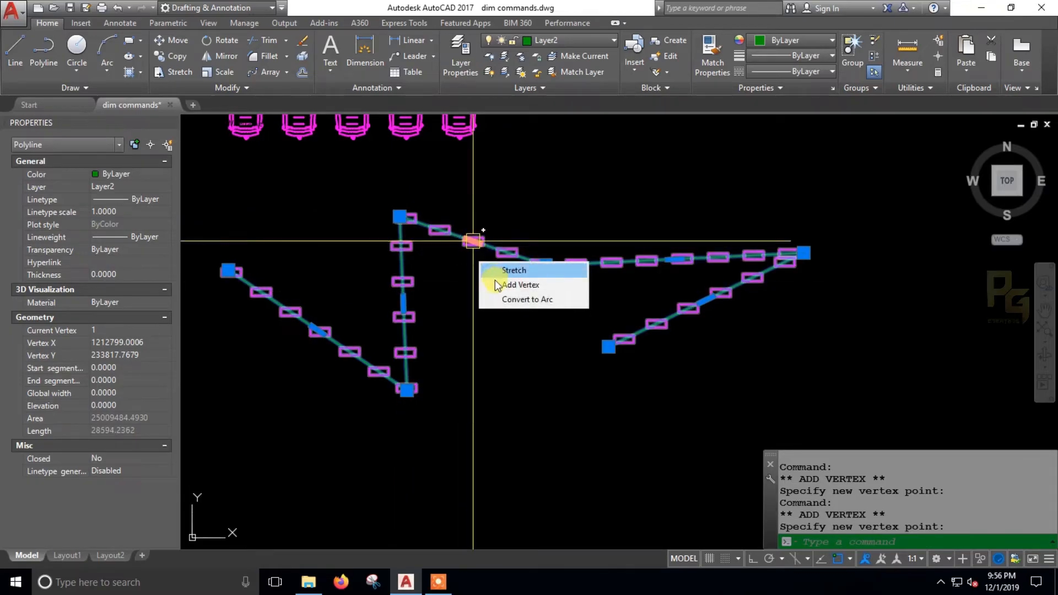
pyautogui.click(523, 284)
pyautogui.click(514, 383)
# Add a vertex to the polyline's nearly horizontal segment, placed above it to form a peak, and deselect the polyline
pyautogui.moveTo(673, 260)
pyautogui.click(699, 302)
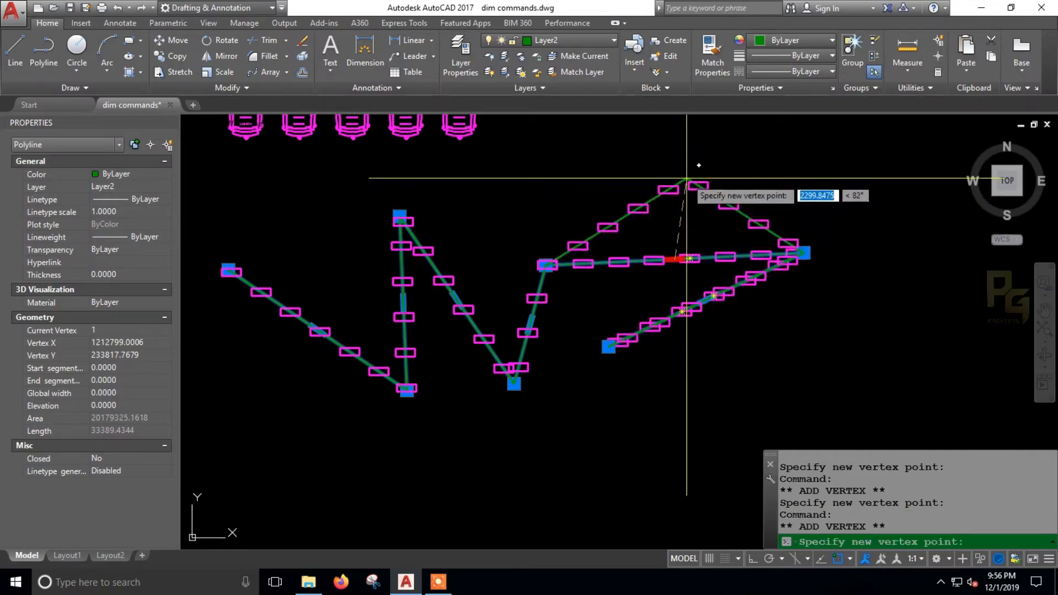
pyautogui.click(683, 172)
pyautogui.moveTo(591, 343); pyautogui.dragTo(646, 332, button='middle')
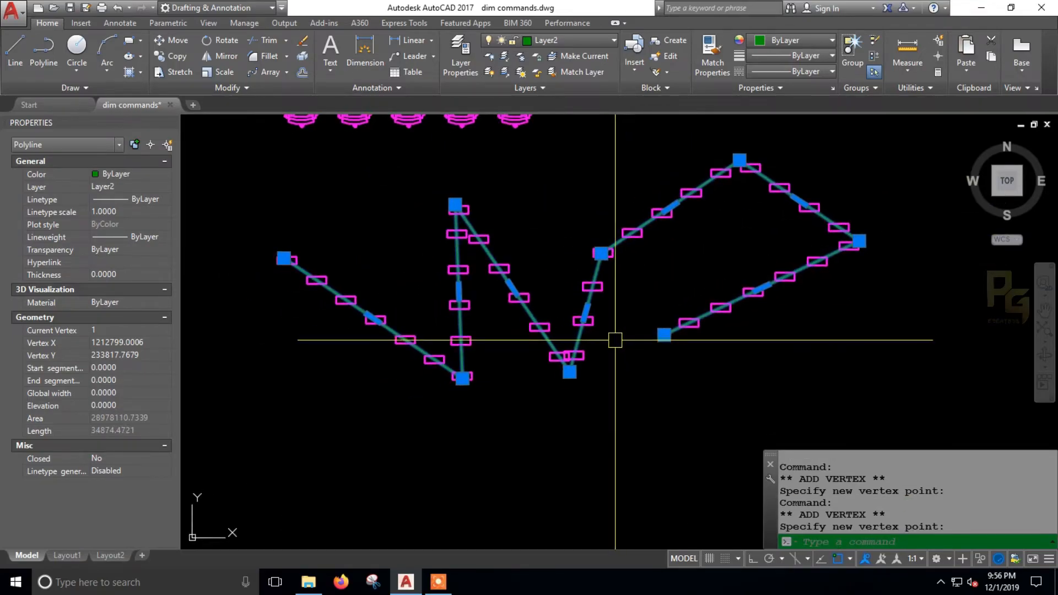
pyautogui.press('Escape')
# Reselect the green polyline, stretch its start vertex far down below the second vertex, and deselect it
pyautogui.scroll(4, 446, 321)
pyautogui.click(446, 321)
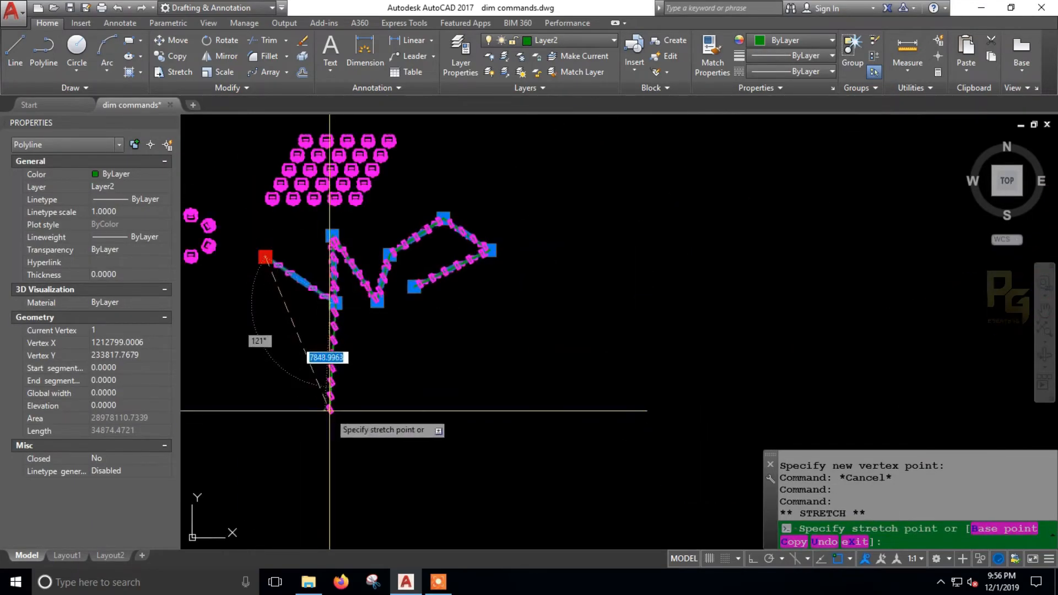
pyautogui.press('Escape')
pyautogui.scroll(5, 357, 322)
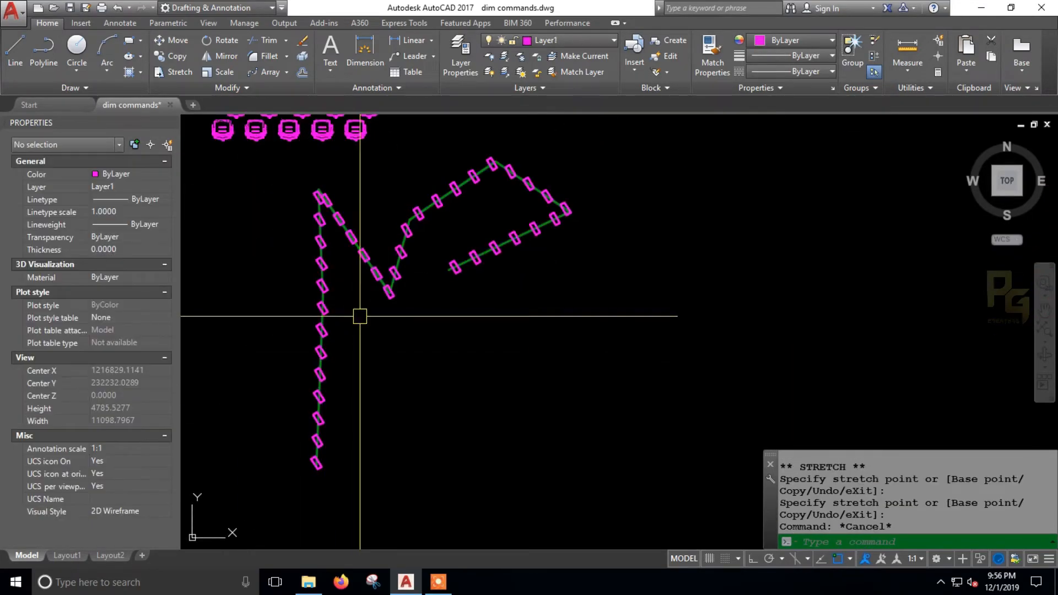
# Add a vertex to the polyline's upper near-vertical segment, placed out to the left, and deselect the polyline
pyautogui.scroll(4, 336, 296)
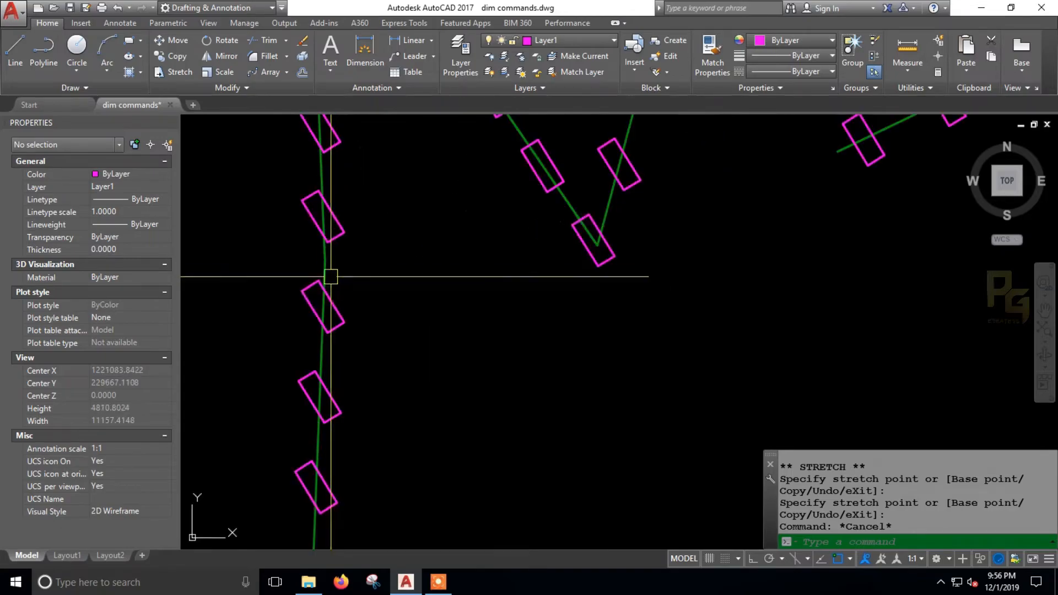
pyautogui.click(330, 276)
pyautogui.scroll(-4, 353, 289)
pyautogui.moveTo(348, 248); pyautogui.dragTo(373, 280, button='middle')
pyautogui.moveTo(365, 222)
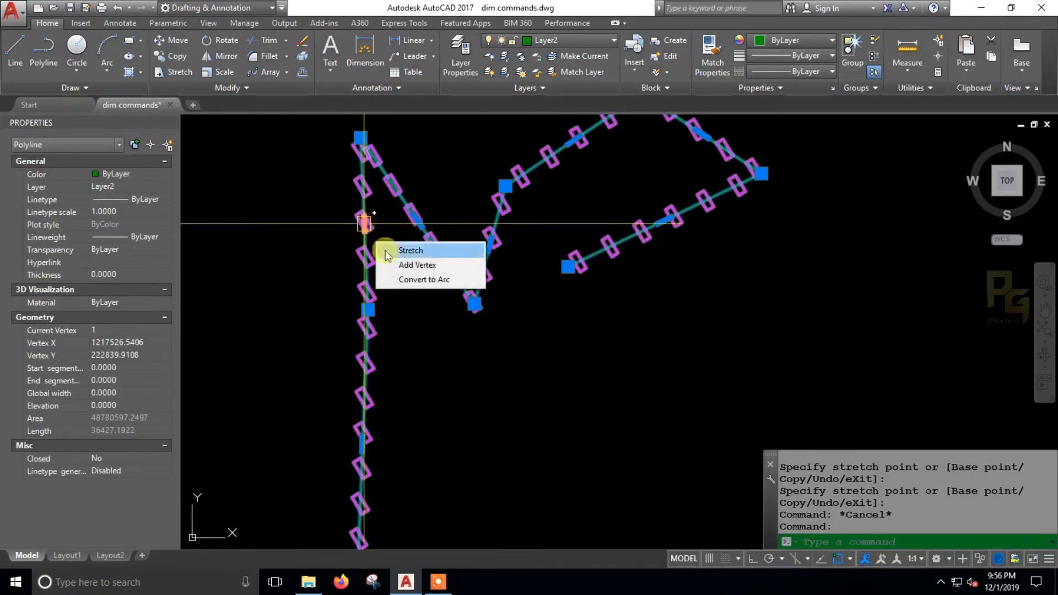
pyautogui.click(416, 262)
pyautogui.press('Escape')
# Select the path array and change its Method property from Measure to Divide
pyautogui.moveTo(347, 234); pyautogui.dragTo(390, 239, button='middle')
pyautogui.click(370, 208)
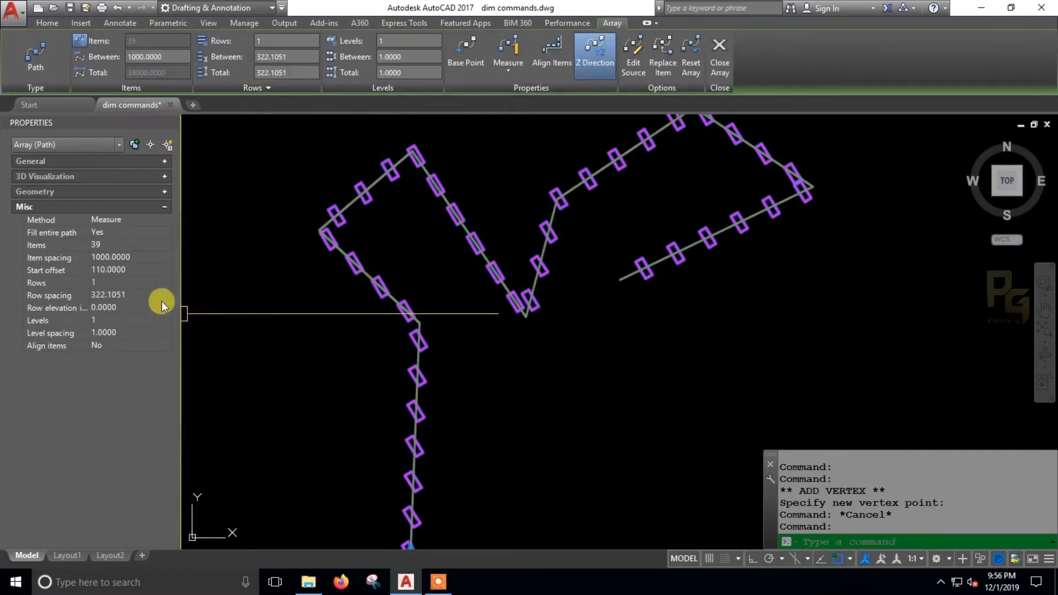
pyautogui.click(132, 217)
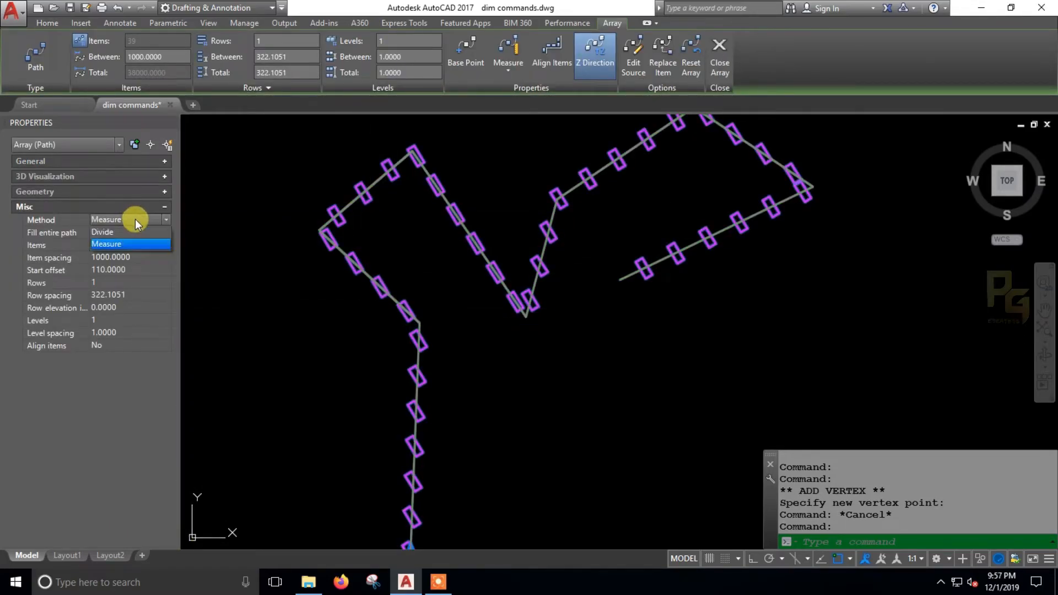
pyautogui.click(128, 233)
pyautogui.scroll(-2, 474, 302)
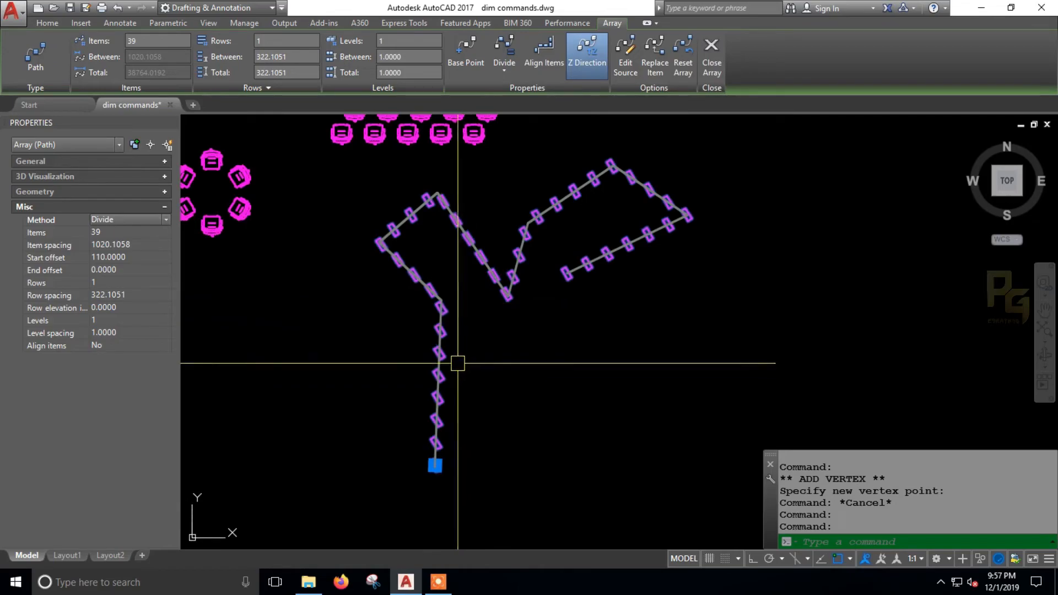
pyautogui.scroll(3, 441, 435)
pyautogui.scroll(-3, 463, 400)
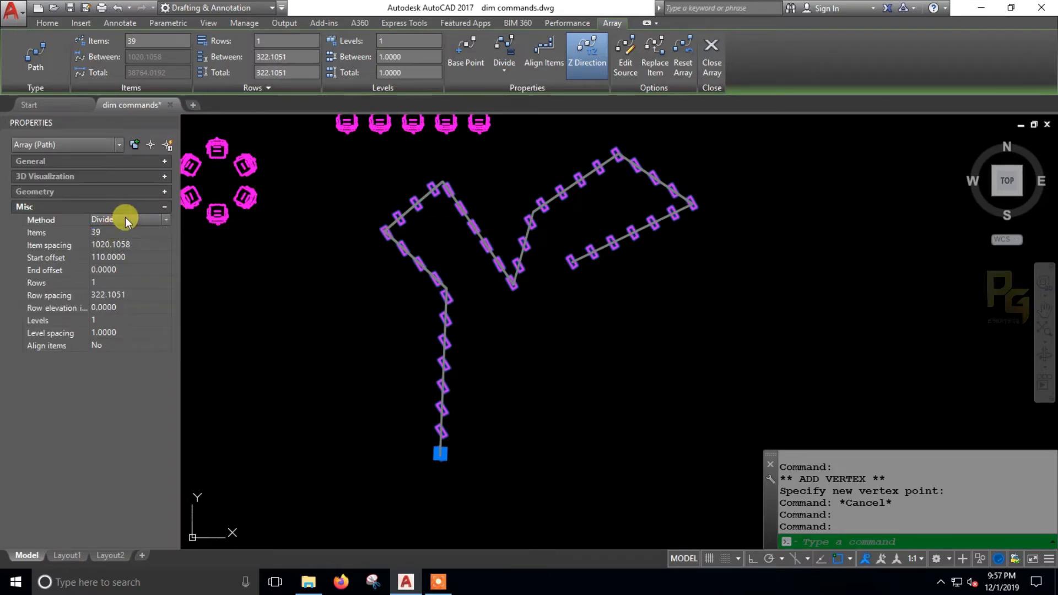
# Set the path array's number of items to 3 and deselect the array
pyautogui.click(111, 232)
pyautogui.press('Return')
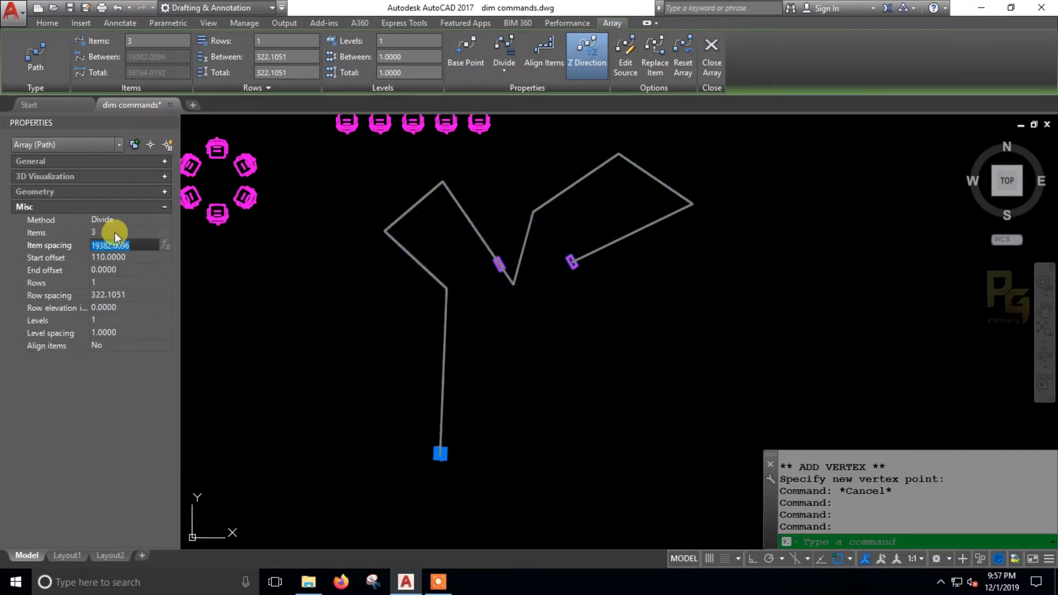
pyautogui.press('Escape')
pyautogui.scroll(2, 571, 259)
pyautogui.scroll(-2, 512, 276)
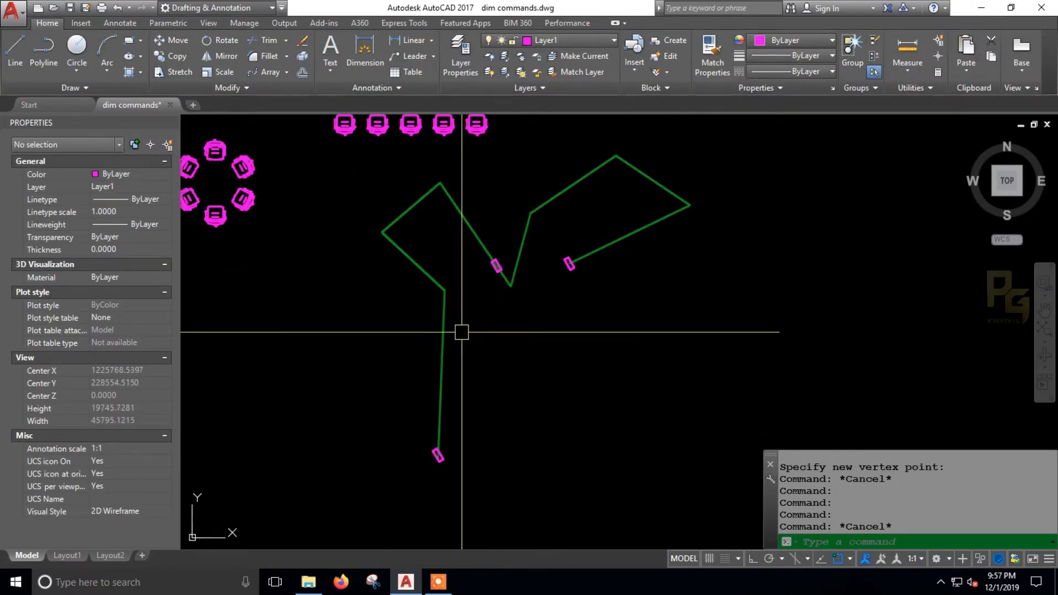
# Reselect the path array, set its number of items to 5, and deselect it
pyautogui.scroll(2, 444, 455)
pyautogui.click(435, 456)
pyautogui.scroll(-2, 470, 417)
pyautogui.scroll(-1, 478, 364)
pyautogui.scroll(1, 488, 289)
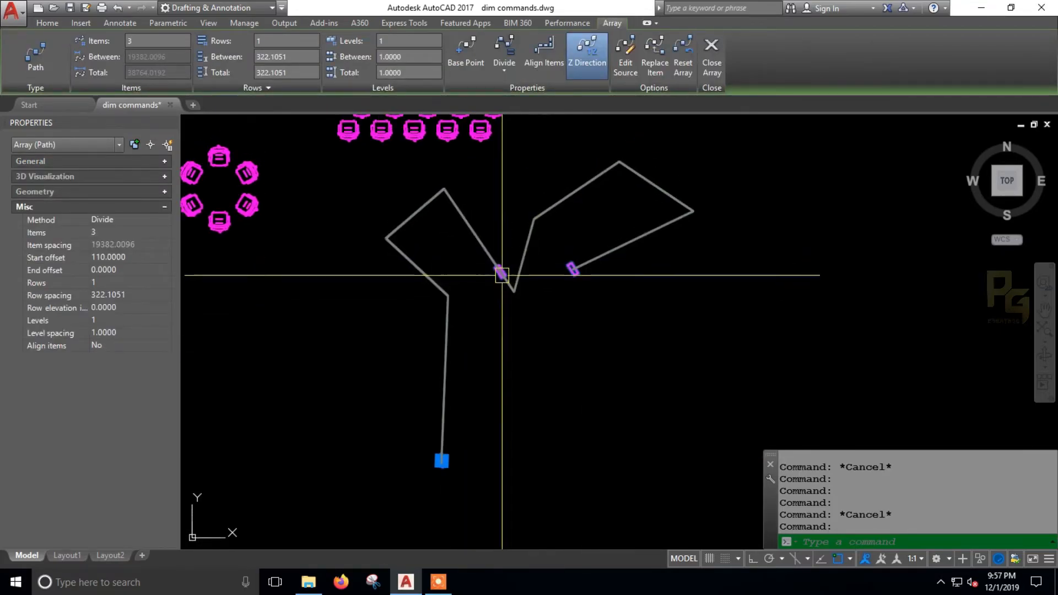
pyautogui.click(126, 231)
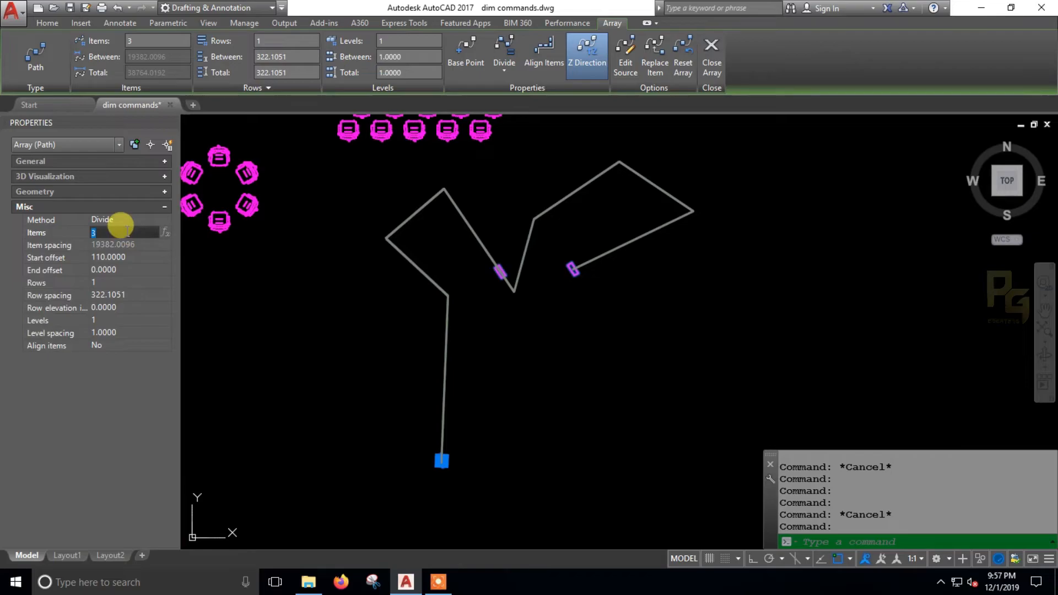
pyautogui.write('5')
pyautogui.press('Return')
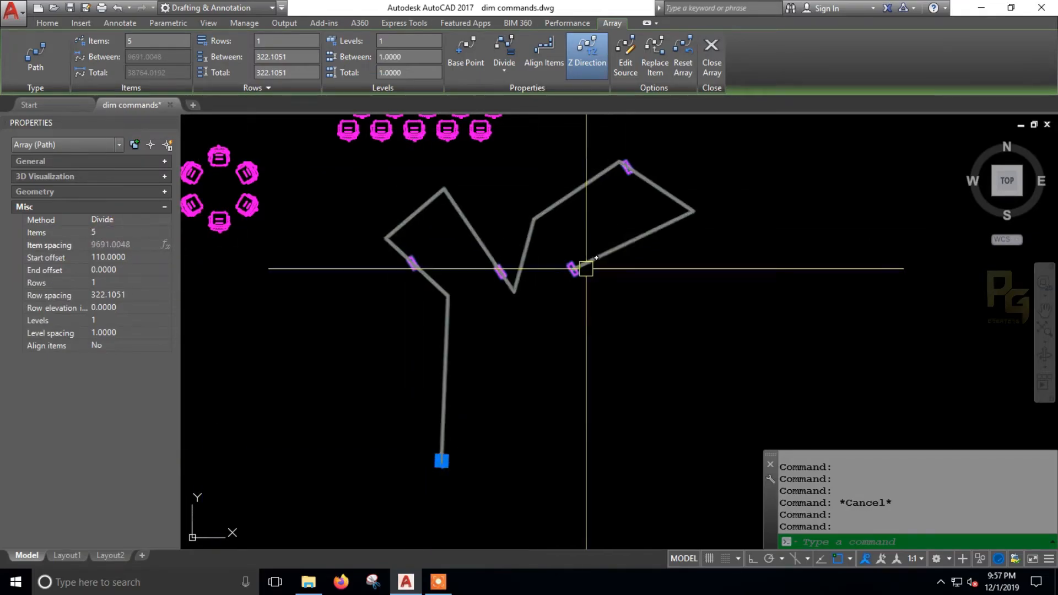
pyautogui.press('Escape')
pyautogui.write('p')
pyautogui.press('Return')
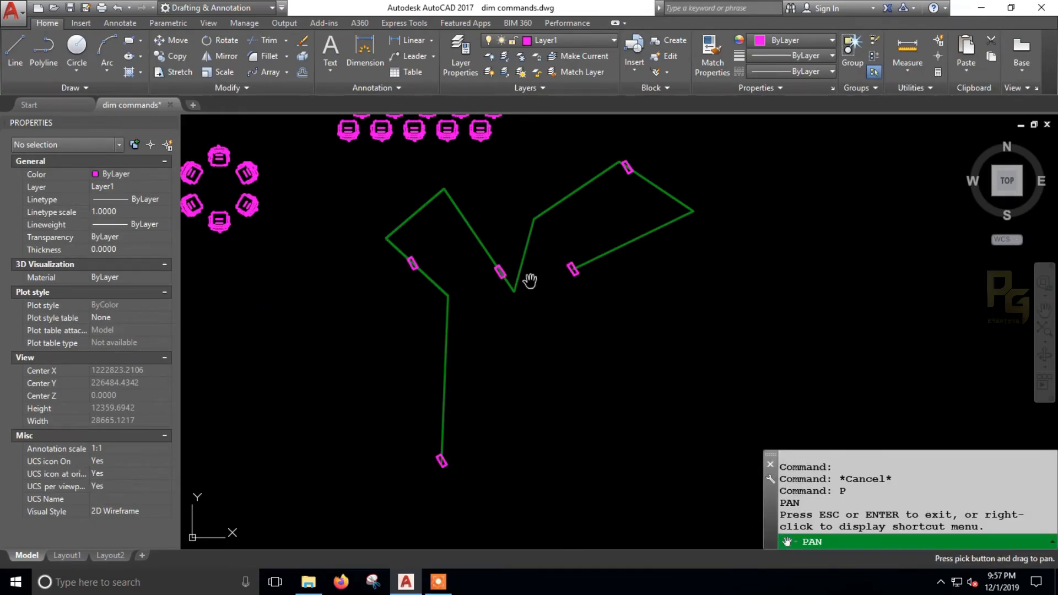
pyautogui.press('Escape')
# Reselect the path array, try 9 and 10 items, settle on 15 items, and deselect it
pyautogui.click(441, 461)
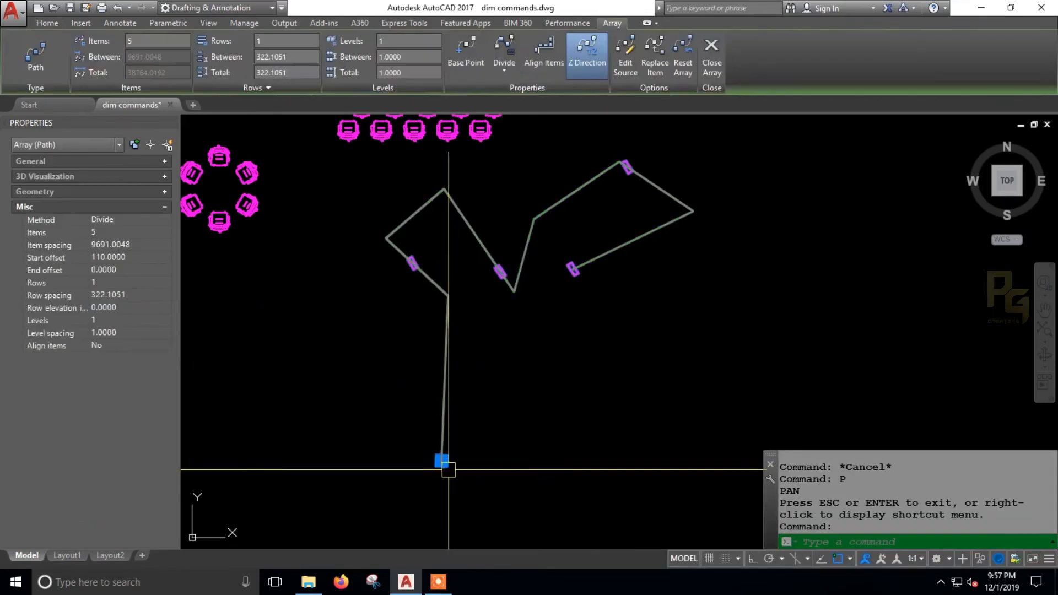
pyautogui.click(112, 240)
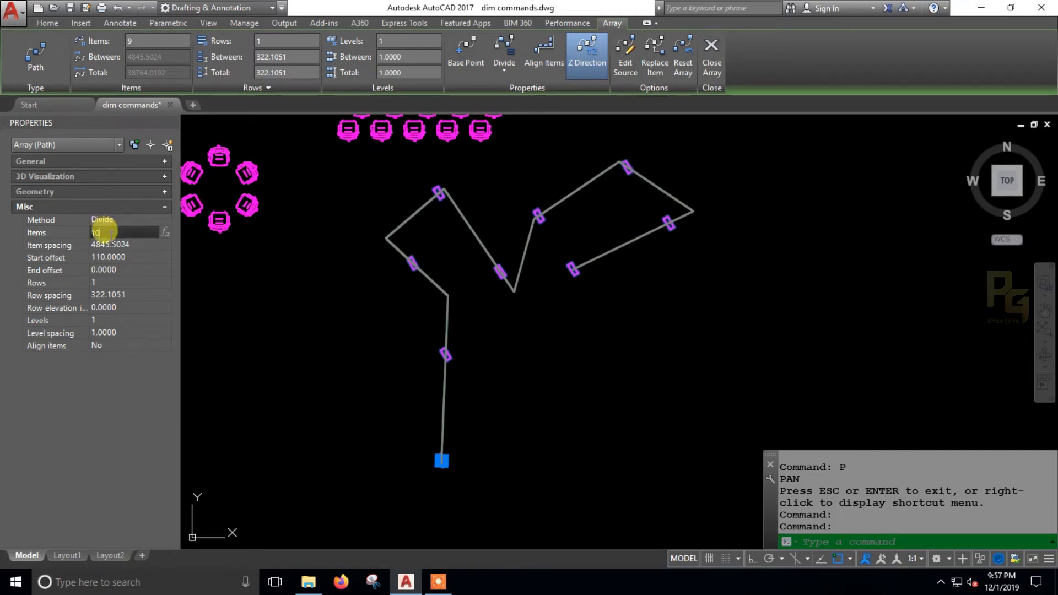
pyautogui.press('Return')
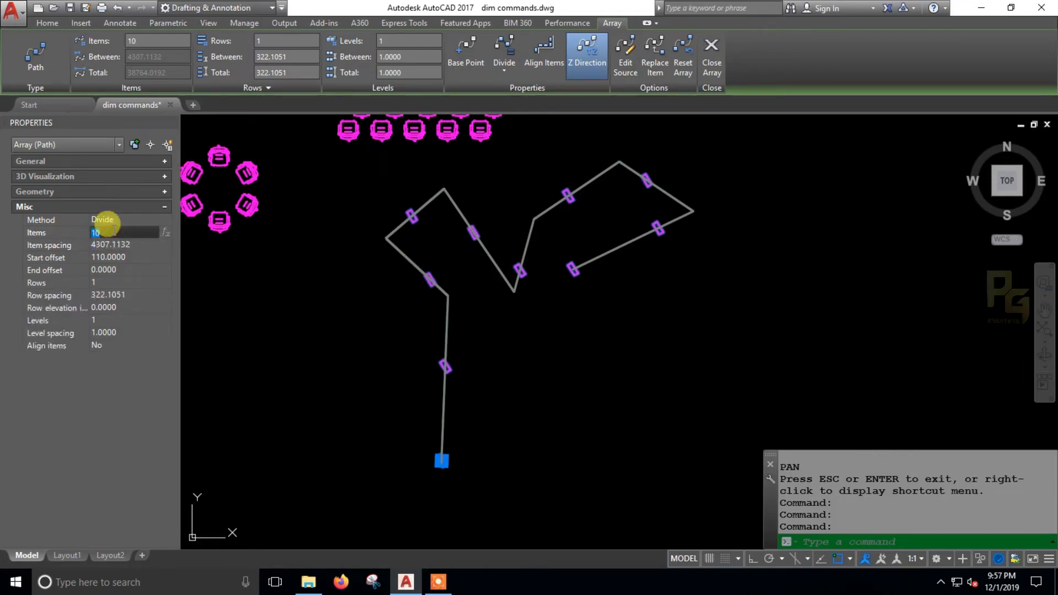
pyautogui.write('15')
pyautogui.press('Return')
pyautogui.press('Return')
pyautogui.moveTo(525, 326); pyautogui.dragTo(541, 326)
pyautogui.press('Escape')
# Select the green polyline and stretch the V-shaped bottom vertex in its middle farther down
pyautogui.click(536, 279)
pyautogui.scroll(2, 543, 295)
pyautogui.click(523, 290)
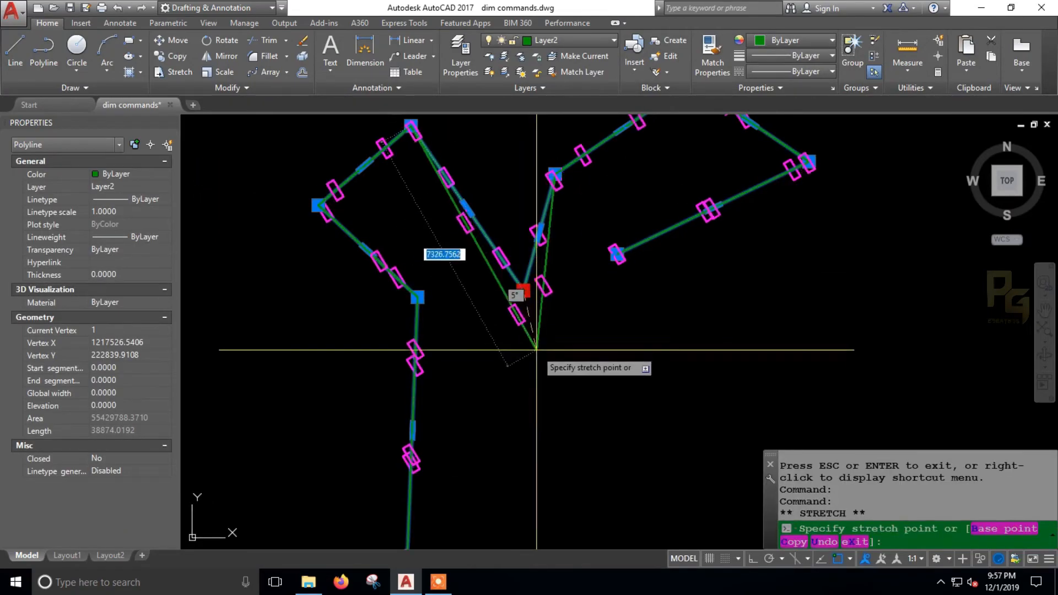
pyautogui.click(534, 366)
# Add a vertex to the segment descending into the V from the left, placed up and to the right of it
pyautogui.scroll(-3, 472, 260)
pyautogui.moveTo(489, 270)
pyautogui.click(529, 296)
pyautogui.scroll(4, 503, 226)
pyautogui.scroll(-2, 499, 236)
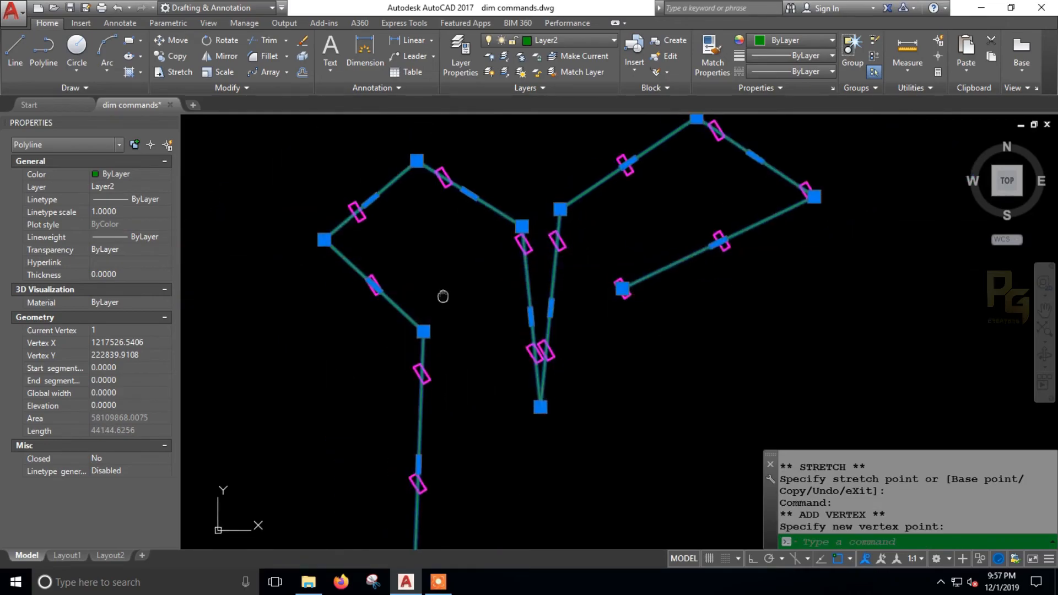
# Add a vertex to the sloping segment above the long vertical one, placed below and left to form a square corner, and deselect the polyline
pyautogui.moveTo(442, 296); pyautogui.dragTo(506, 255, button='middle')
pyautogui.moveTo(437, 245)
pyautogui.click(483, 289)
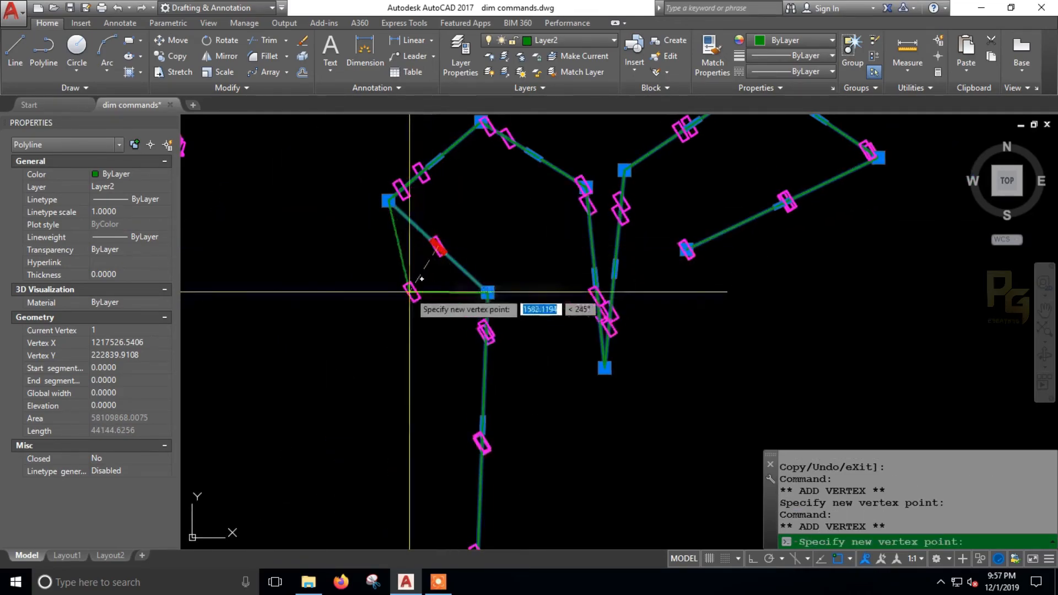
pyautogui.click(397, 284)
pyautogui.scroll(-3, 406, 217)
pyautogui.press('Escape')
pyautogui.click(583, 222)
pyautogui.moveTo(606, 307); pyautogui.dragTo(747, 451, button='middle')
pyautogui.press('Escape')
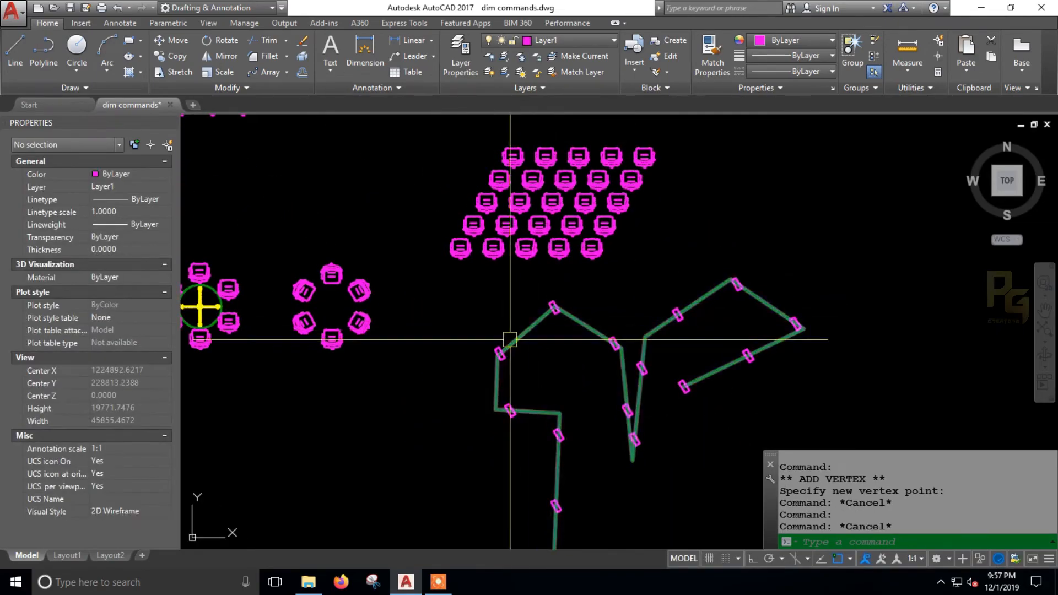
# Select the rectangular chair array, examine the base grip on its lower-left chair up close, and deselect the array
pyautogui.write('p')
pyautogui.press('Return')
pyautogui.moveTo(444, 343)
pyautogui.mouseDown()
pyautogui.moveTo(511, 343)
pyautogui.moveTo(488, 340)
pyautogui.mouseUp()
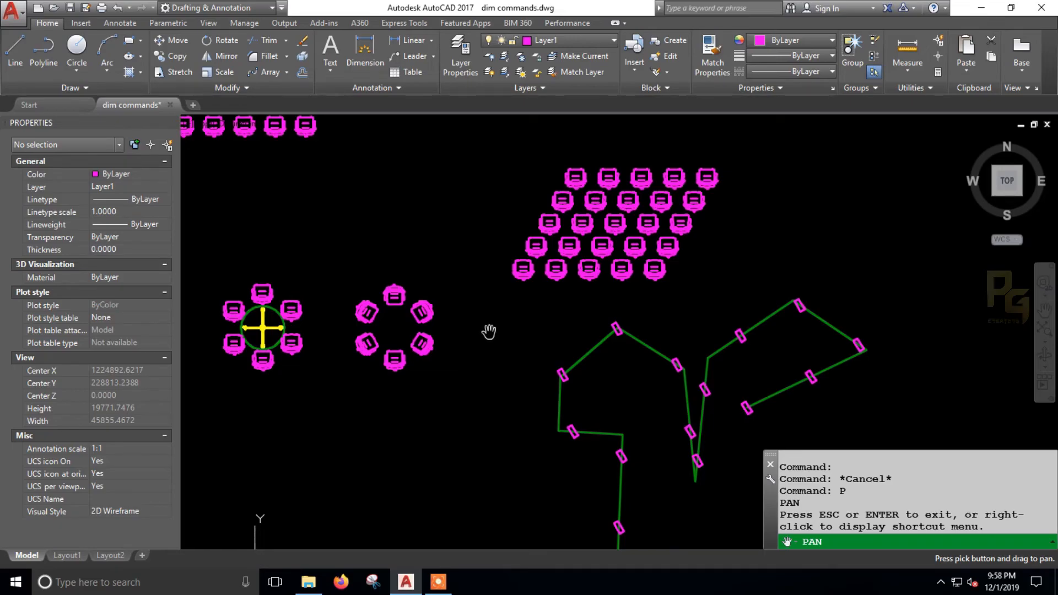
pyautogui.moveTo(522, 329); pyautogui.dragTo(514, 262)
pyautogui.scroll(4, 550, 302)
pyautogui.scroll(-5, 540, 358)
pyautogui.scroll(6, 503, 278)
pyautogui.press('Escape')
pyautogui.click(463, 237)
pyautogui.scroll(-1, 503, 361)
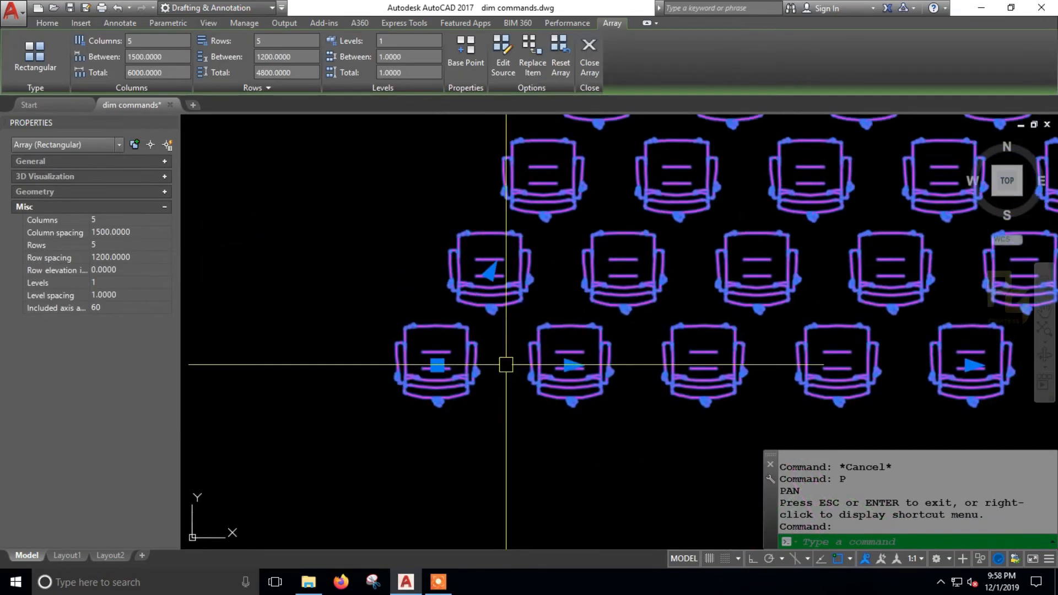
pyautogui.scroll(5, 439, 366)
pyautogui.scroll(-6, 443, 360)
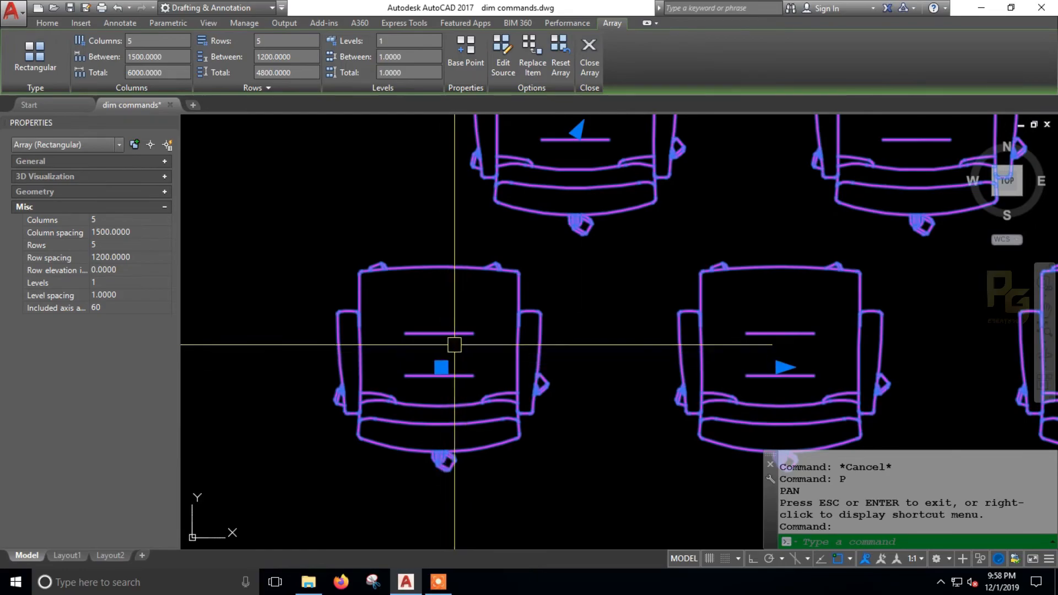
pyautogui.scroll(5, 485, 292)
pyautogui.scroll(-5, 472, 284)
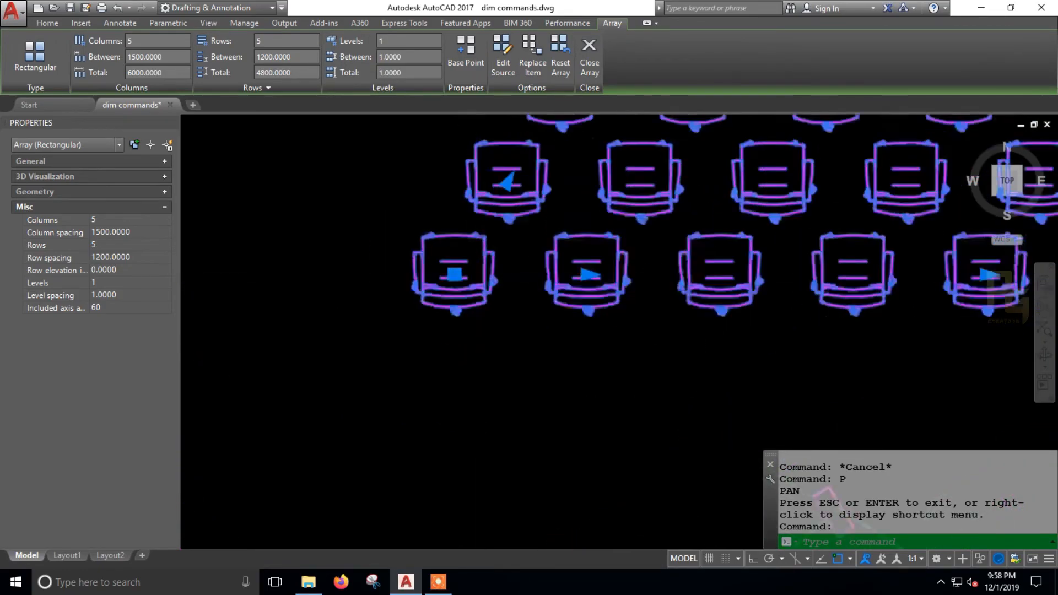
pyautogui.scroll(6, 496, 209)
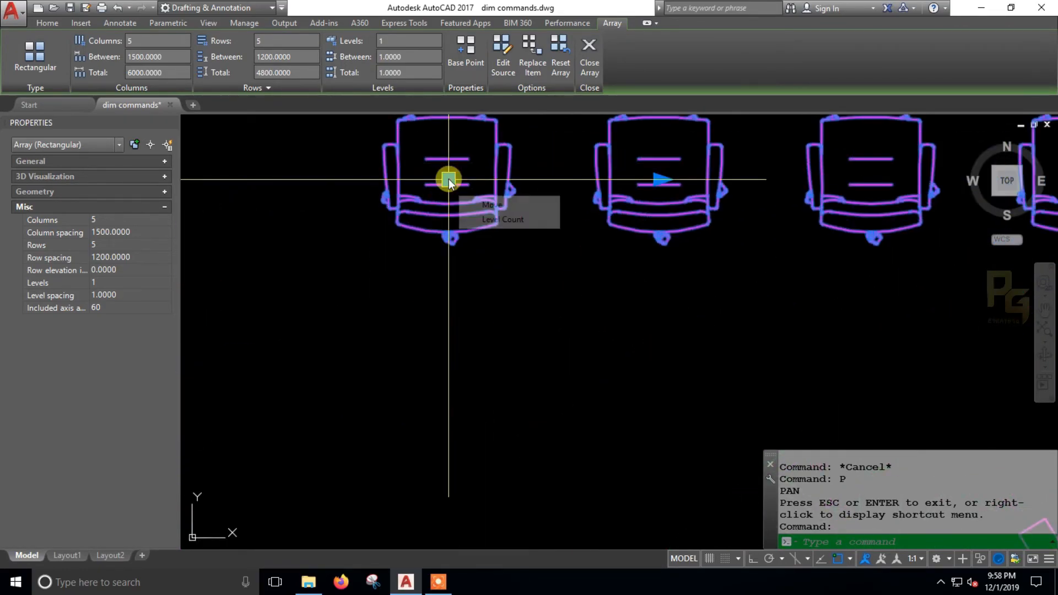
pyautogui.moveTo(434, 146); pyautogui.dragTo(444, 217, button='middle')
pyautogui.press('Escape')
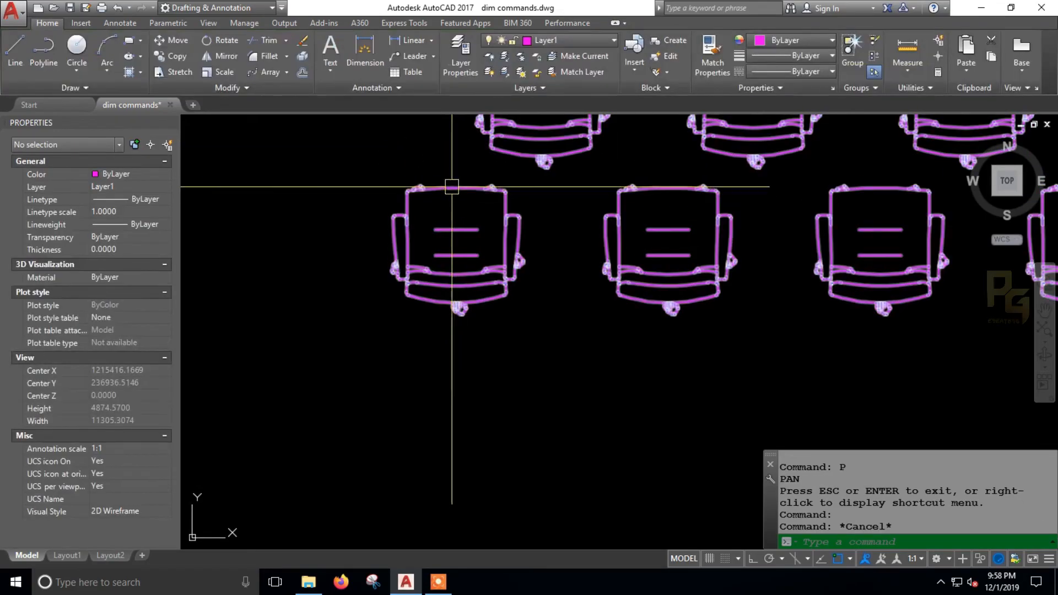
pyautogui.click(504, 221)
pyautogui.rightClick(522, 243)
pyautogui.press('Escape')
pyautogui.press('Escape')
# Change the rectangular chair array's base point to the midpoint of the lower-left chair's upper edge and finish editing the array
pyautogui.click(517, 230)
pyautogui.moveTo(535, 232); pyautogui.dragTo(525, 352, button='middle')
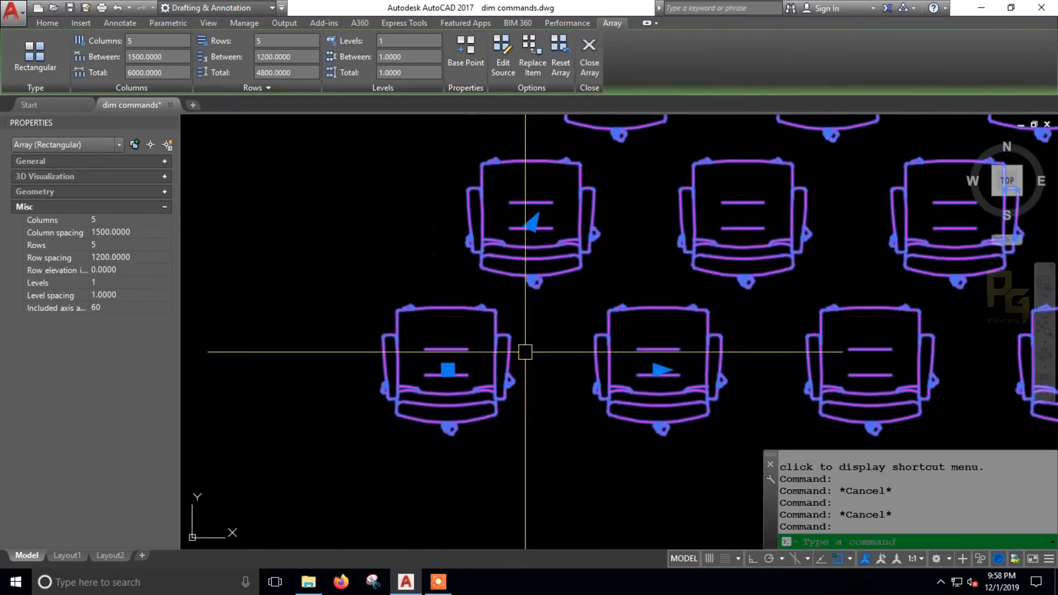
pyautogui.rightClick(525, 351)
pyautogui.moveTo(575, 52)
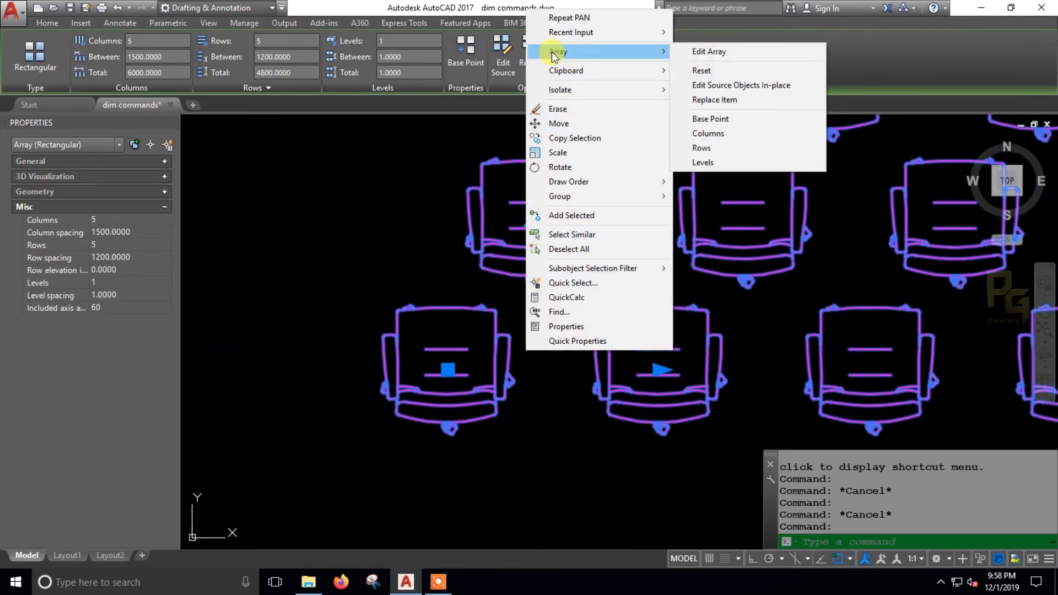
pyautogui.click(712, 119)
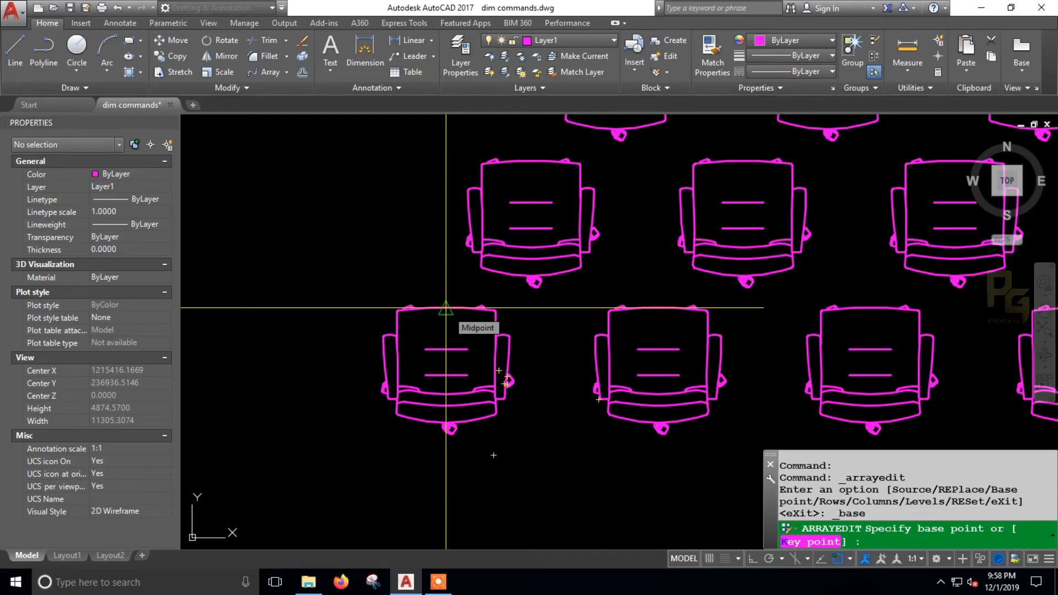
pyautogui.click(446, 308)
pyautogui.rightClick(448, 310)
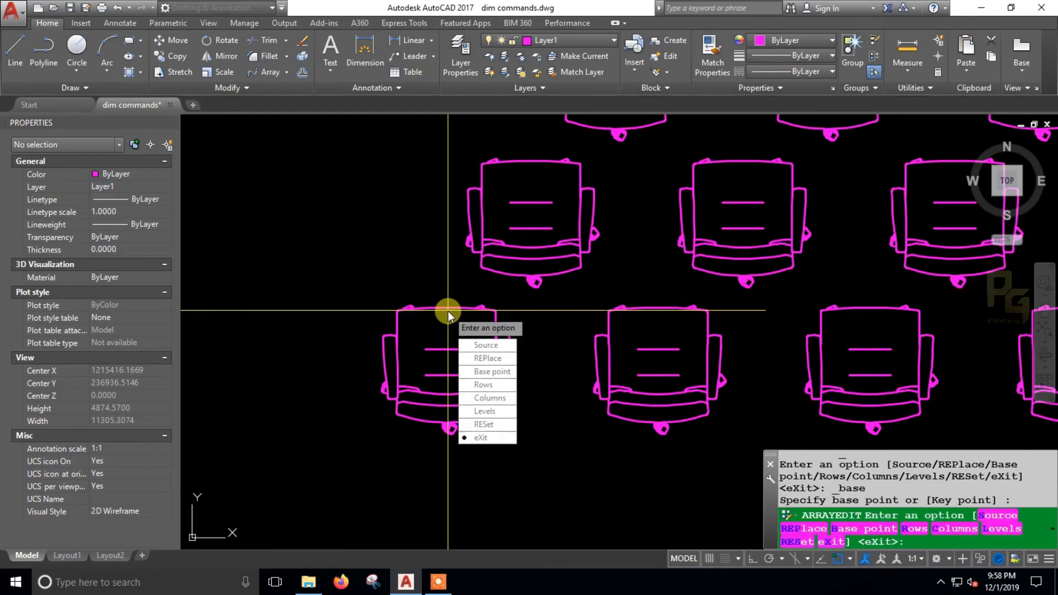
pyautogui.click(477, 433)
# Select the rectangular chair array again, examine where the base and spacing grips sit on the chairs' upper edges, and deselect it
pyautogui.click(478, 307)
pyautogui.scroll(3, 443, 297)
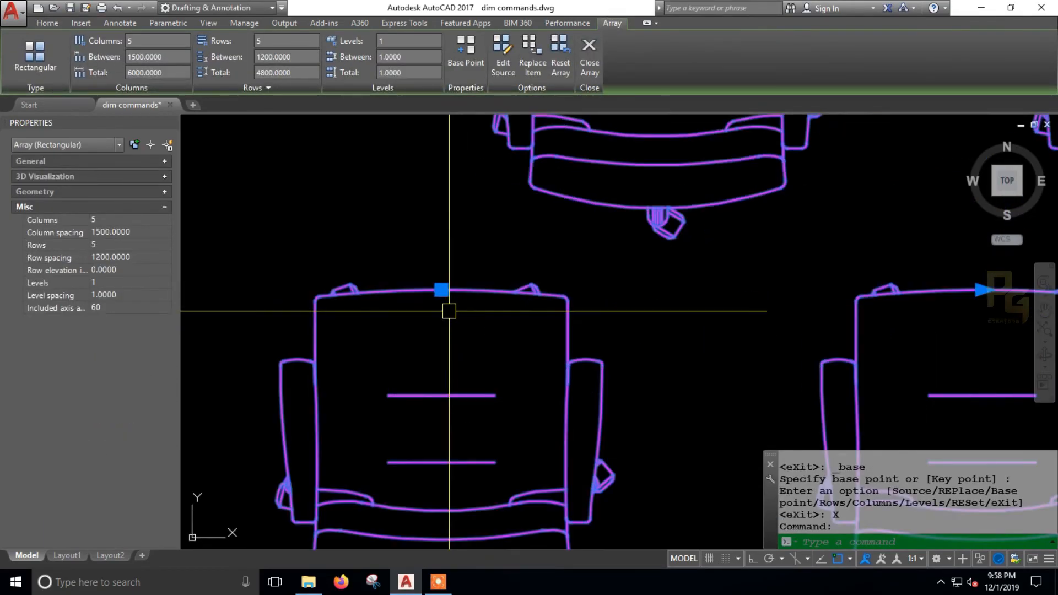
pyautogui.scroll(-3, 445, 312)
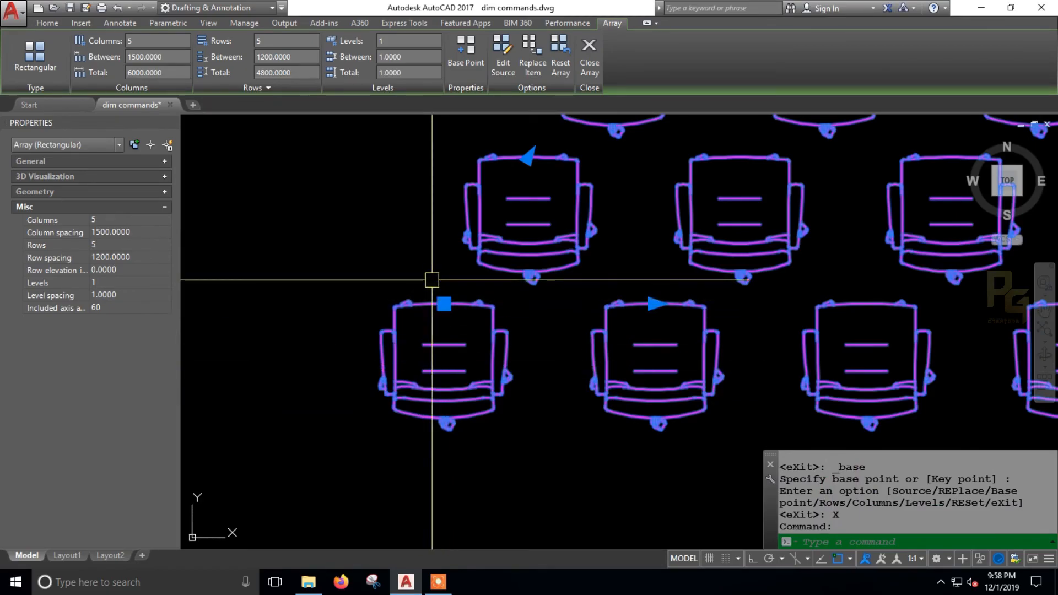
pyautogui.scroll(2, 435, 297)
pyautogui.moveTo(445, 289)
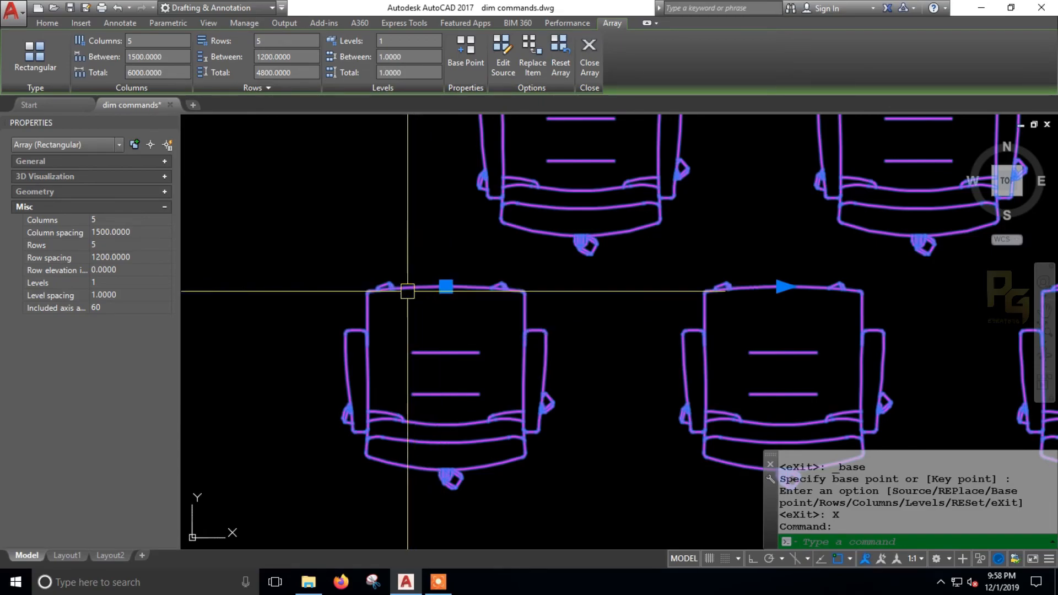
pyautogui.scroll(-2, 410, 298)
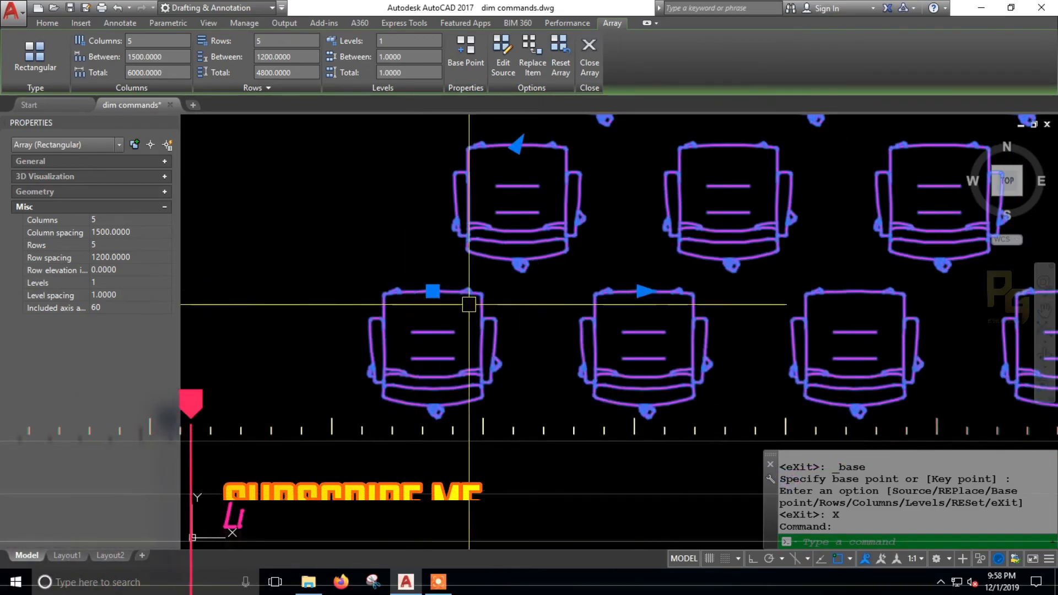
pyautogui.scroll(-5, 413, 305)
pyautogui.press('Escape')
# Show the available array types: rectangular, path and polar
pyautogui.write('p')
pyautogui.press('Return')
pyautogui.moveTo(468, 294); pyautogui.dragTo(515, 298)
pyautogui.click(287, 72)
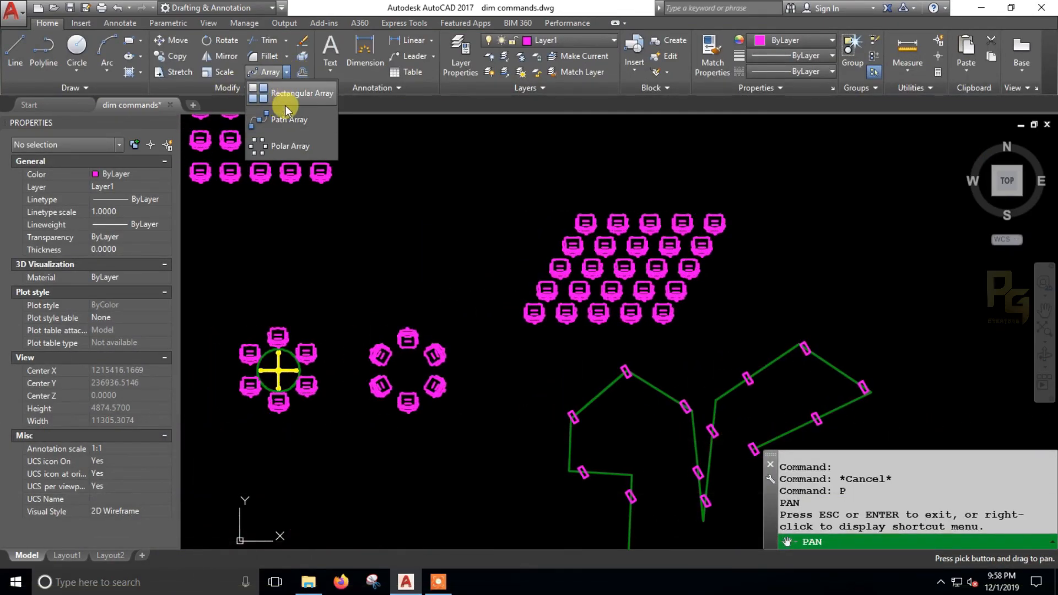